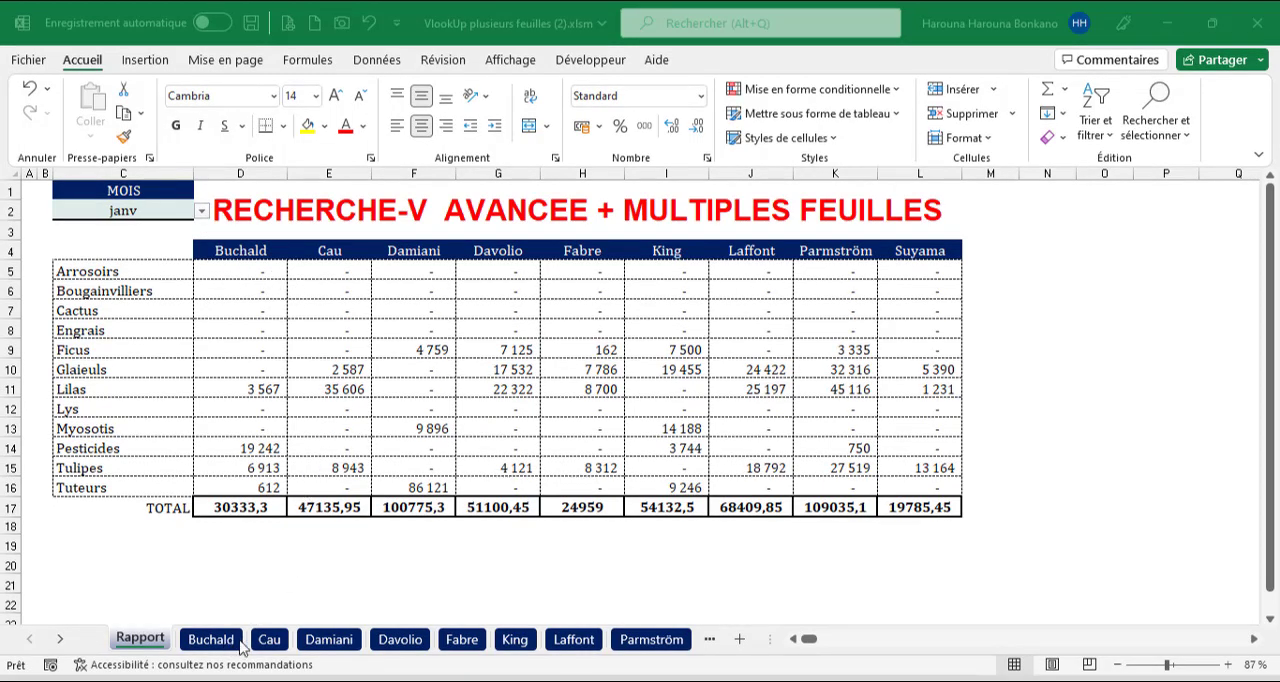
Set the report month in C2 to fév.
left_click(201, 210)
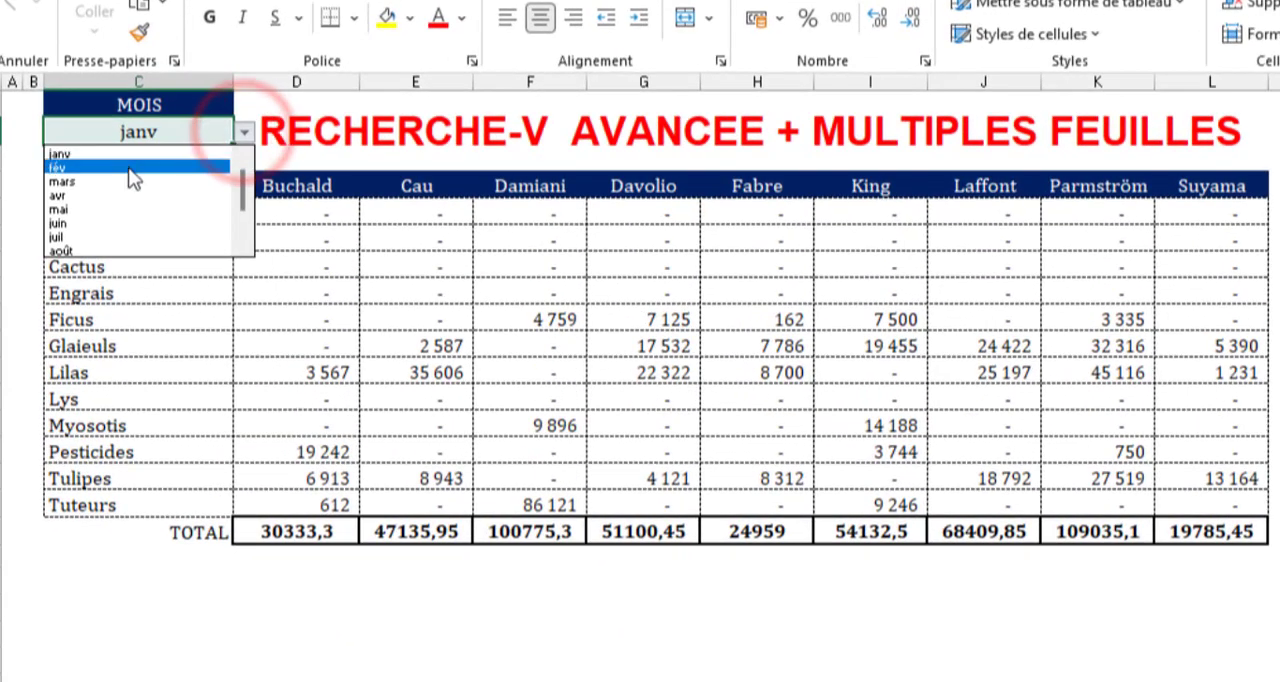
left_click(128, 167)
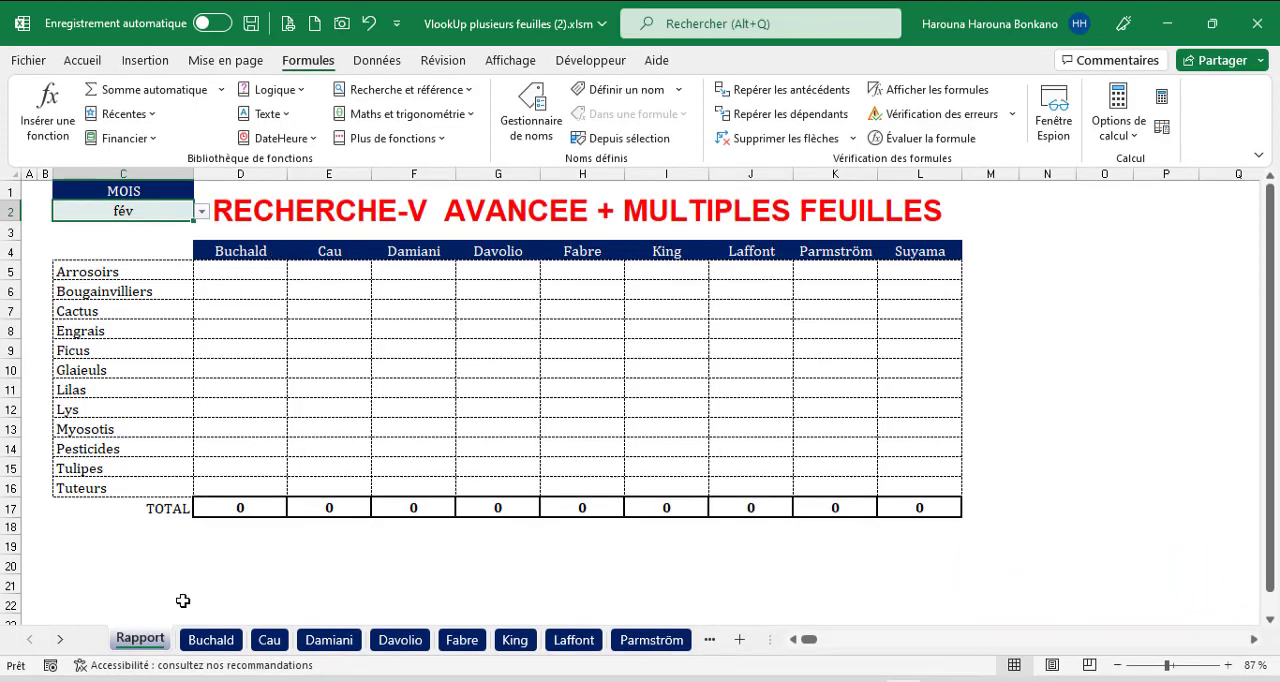
Examine the first individual sheets after Rapport, comparing their product lists and monthly layout, and return to the Rapport sheet.
left_click(210, 639)
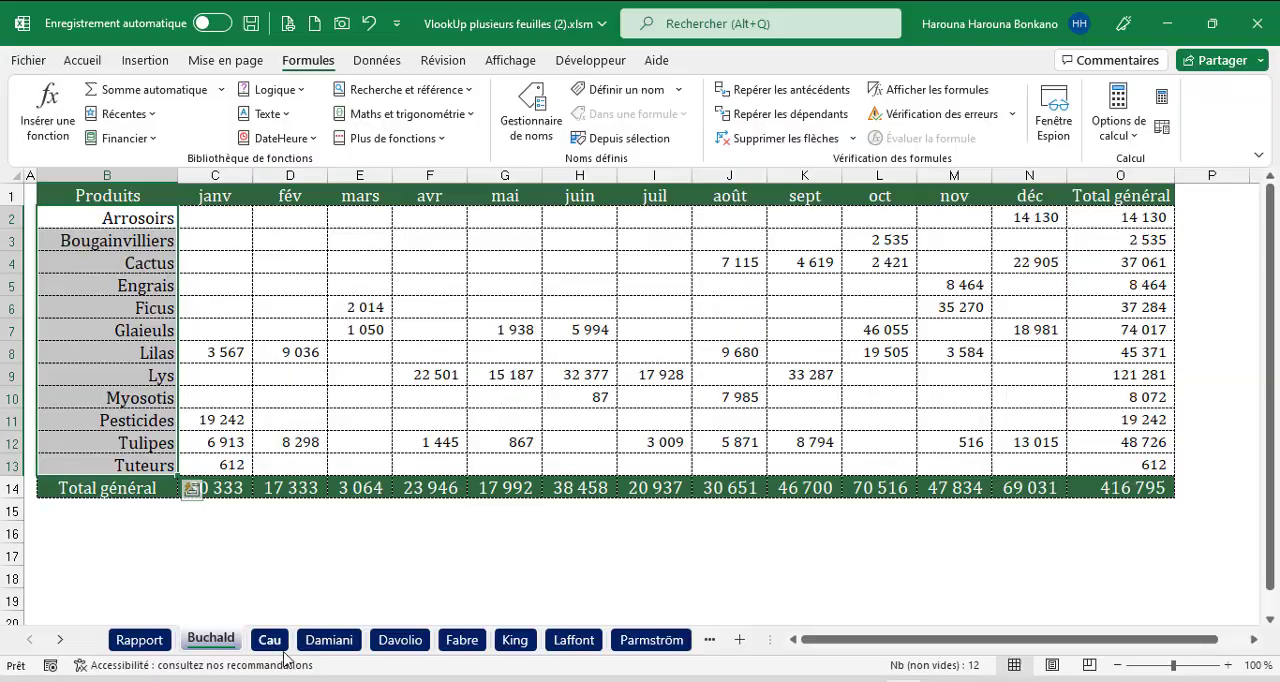
left_click(272, 645)
left_click(326, 642)
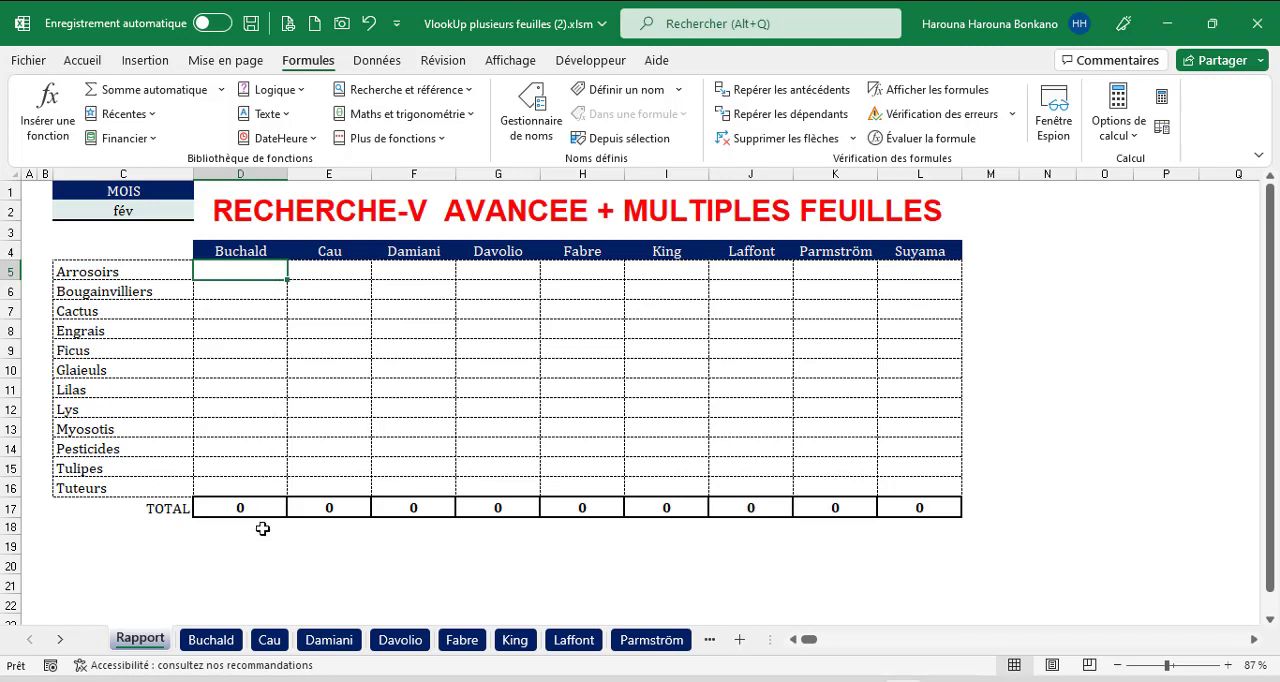
left_click(211, 640)
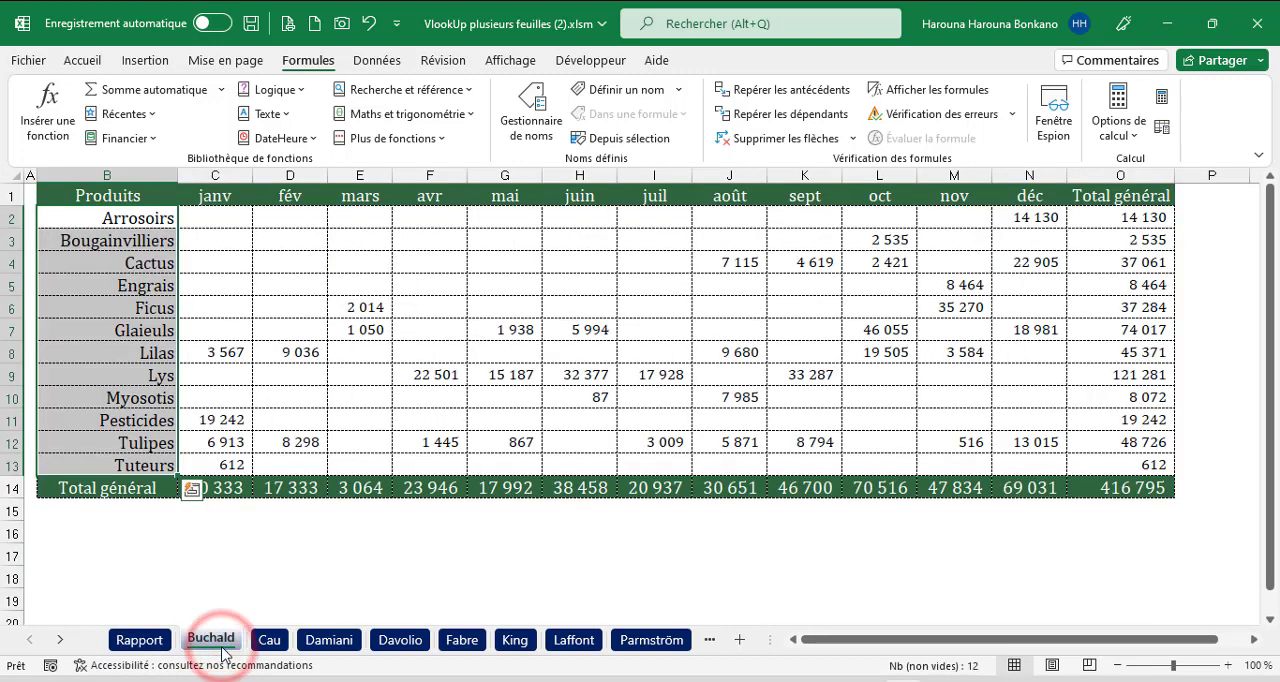
left_click_drag(214, 218, 214, 375)
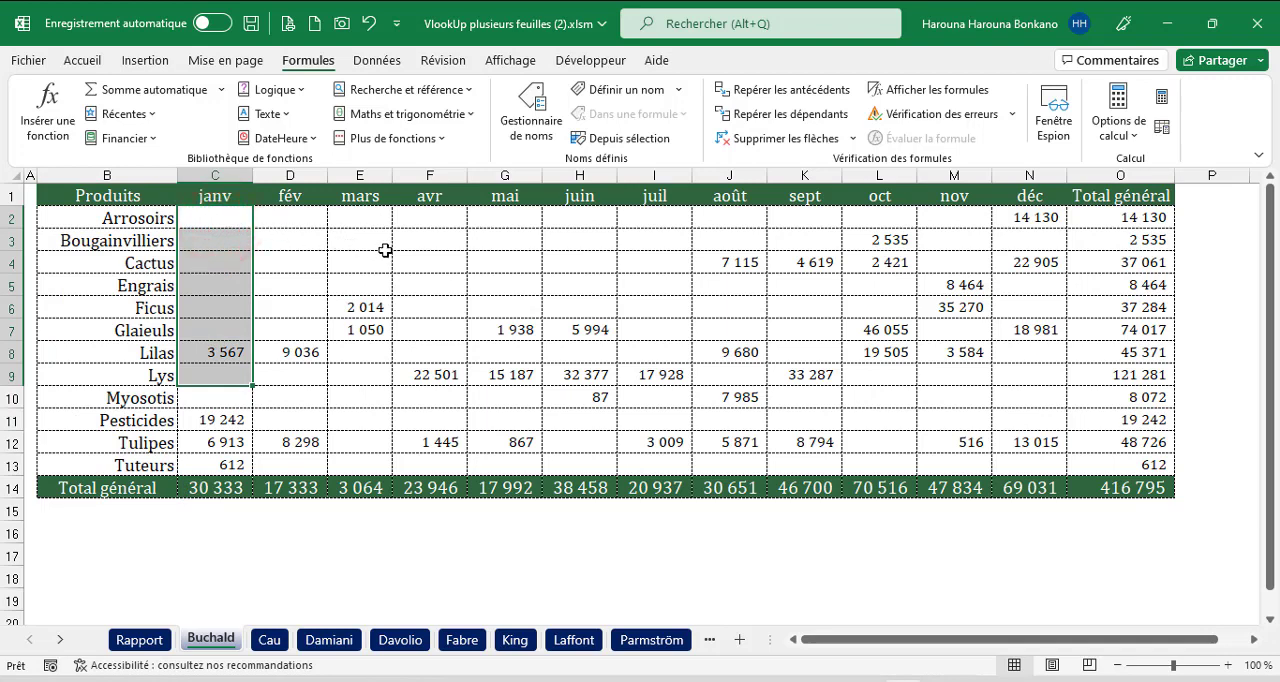
left_click_drag(160, 218, 146, 478)
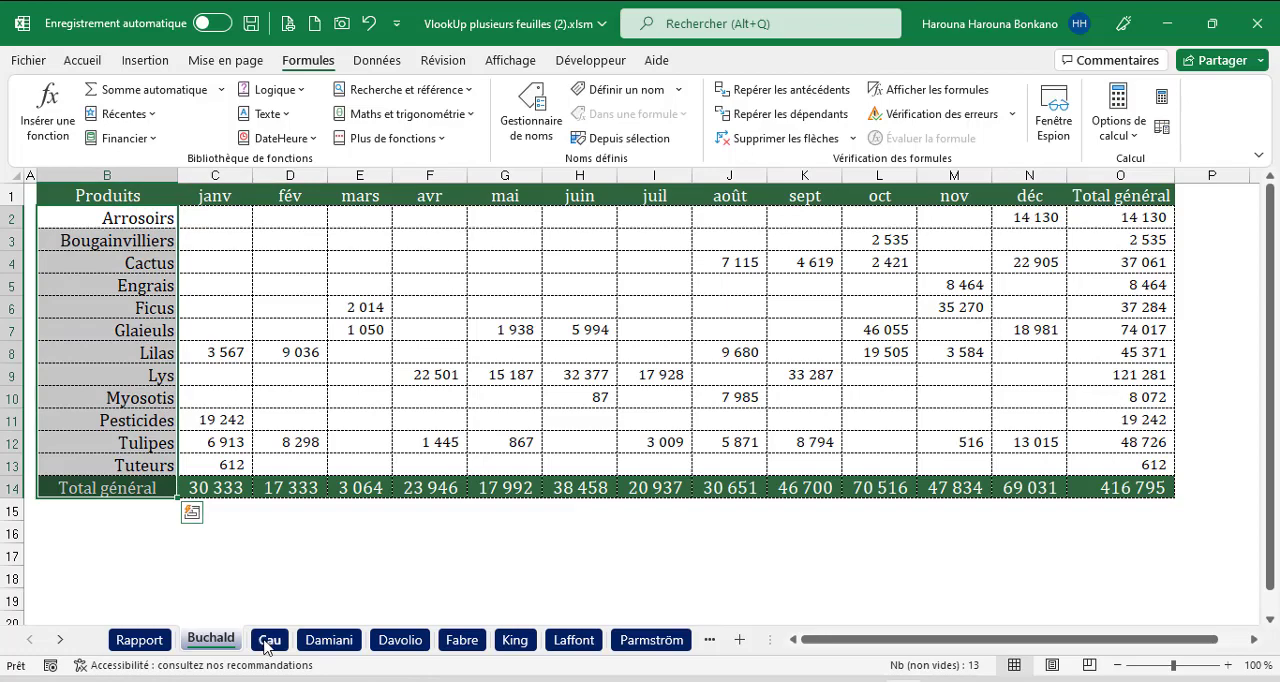
left_click(268, 640)
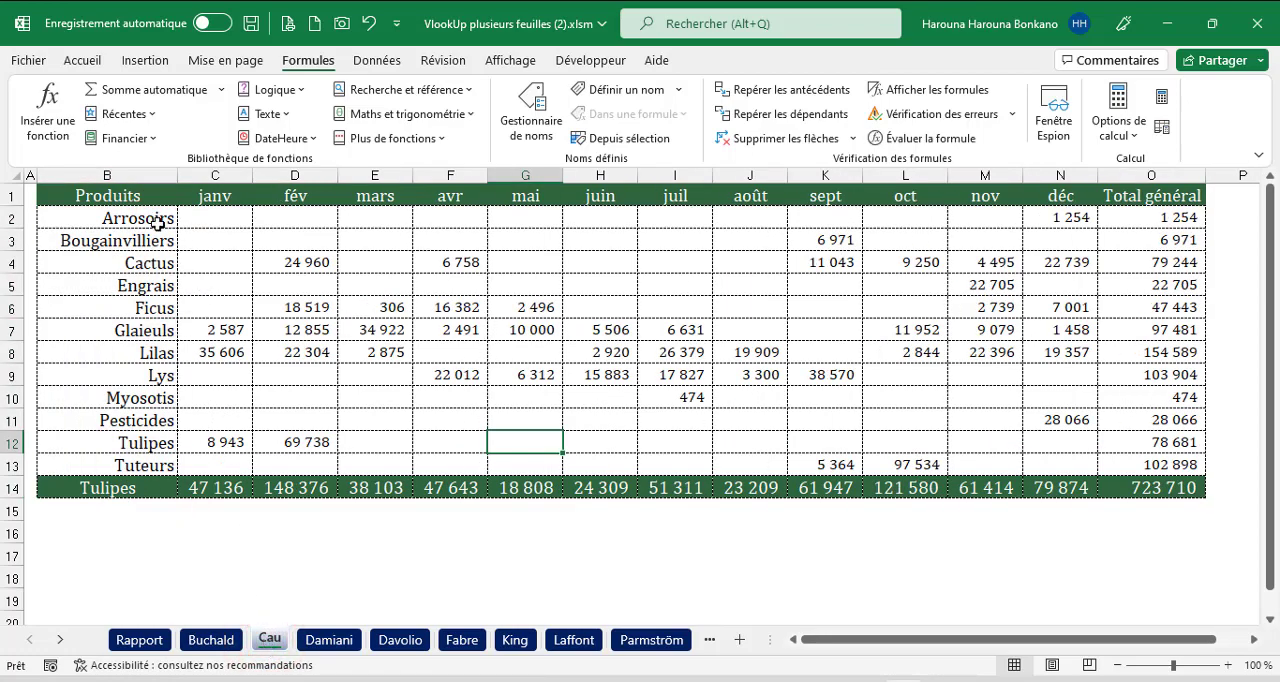
left_click_drag(155, 220, 156, 466)
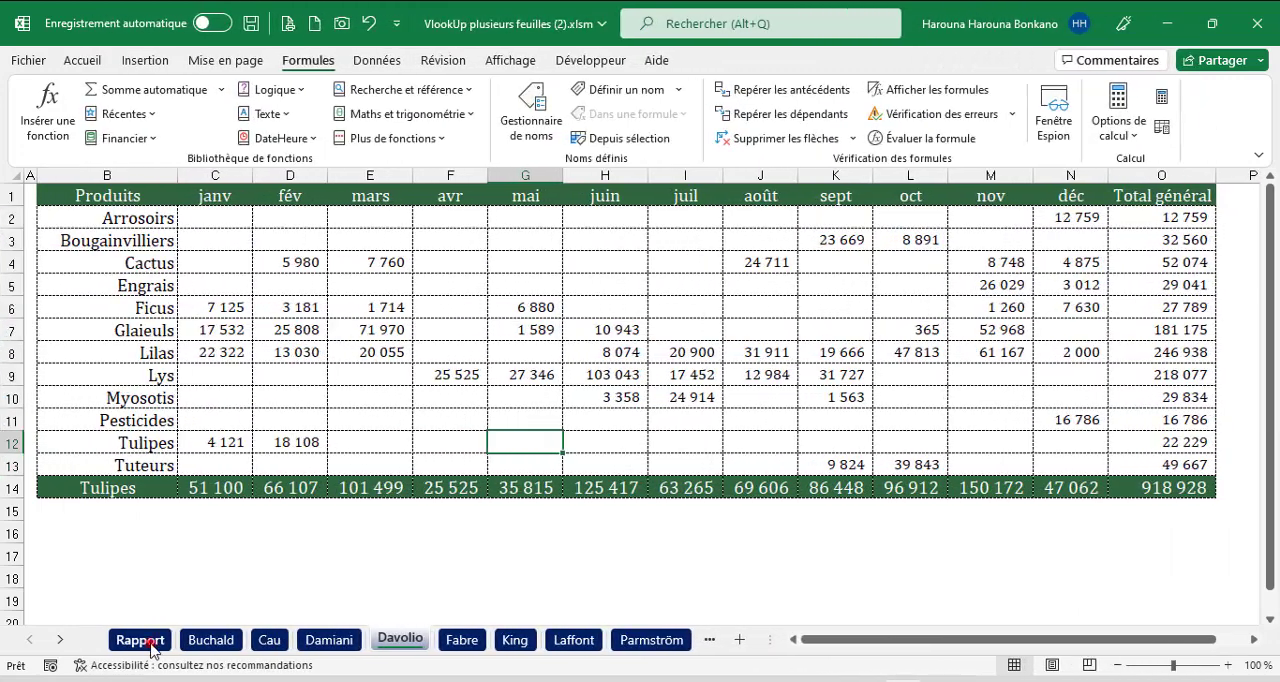
left_click(131, 641)
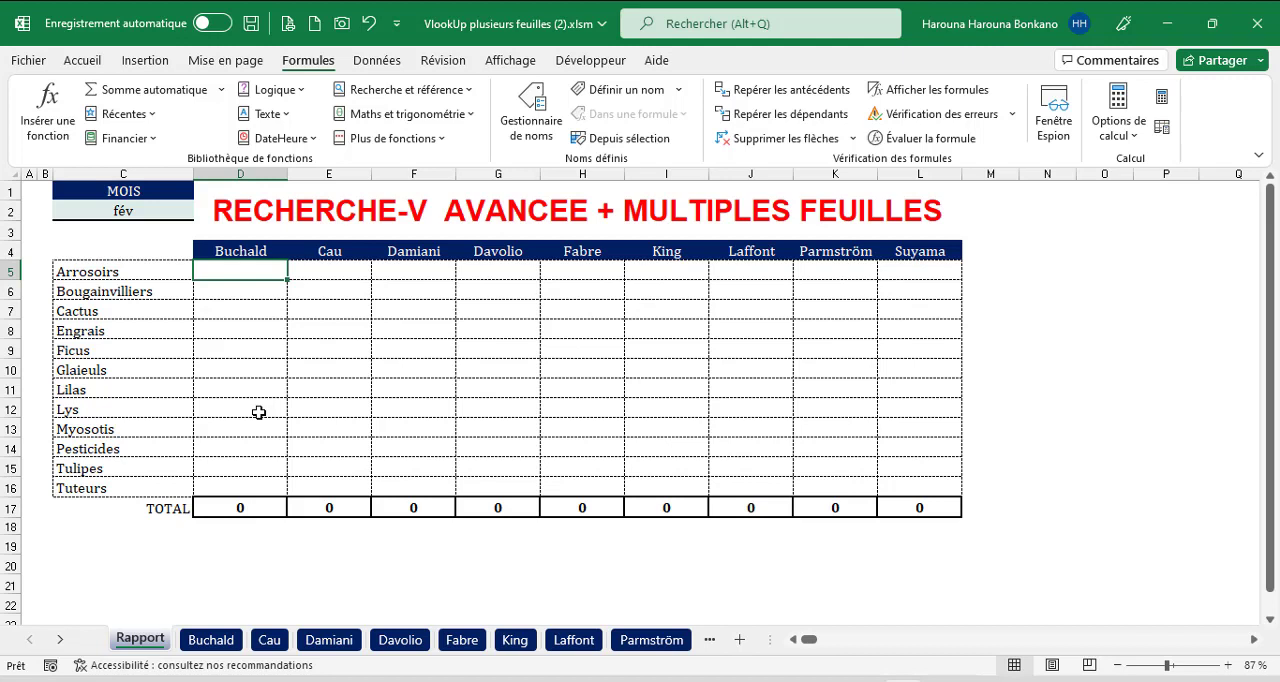
Start a RECHERCHEV formula in D5 of Rapport with the column-locked product reference $C5 as lookup value.
left_click(251, 274)
type("=rech")
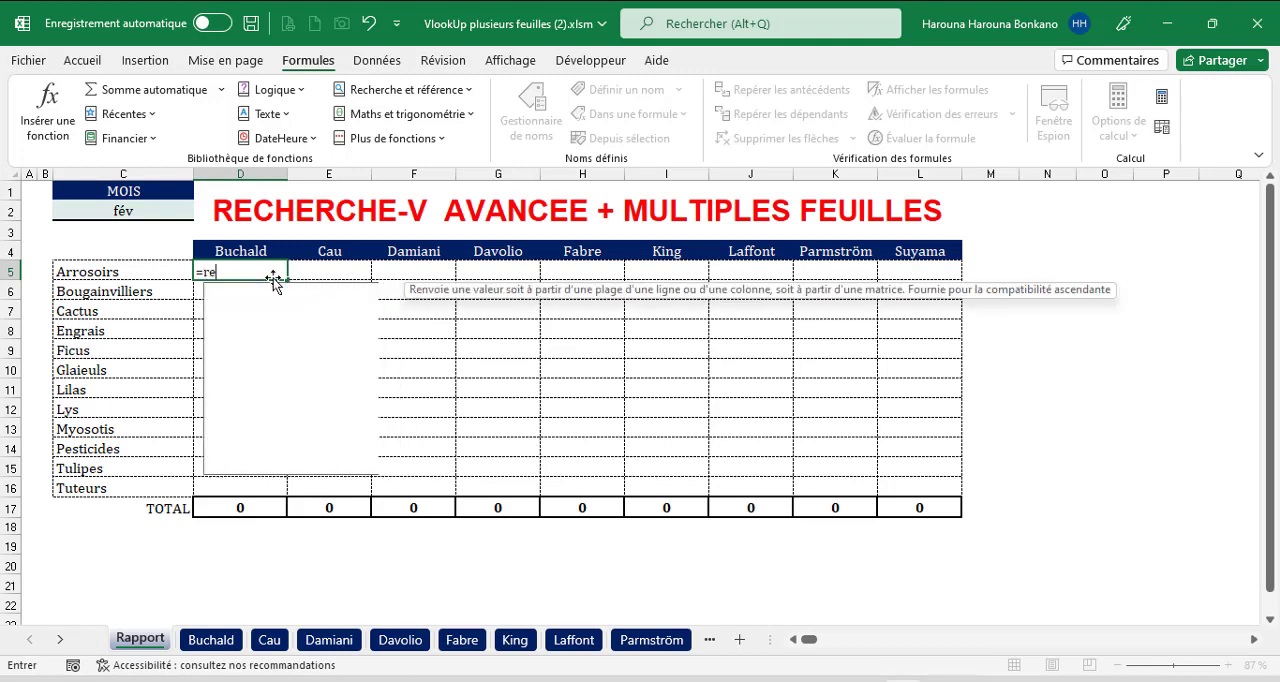
key("Down")
key("Down")
key("Tab")
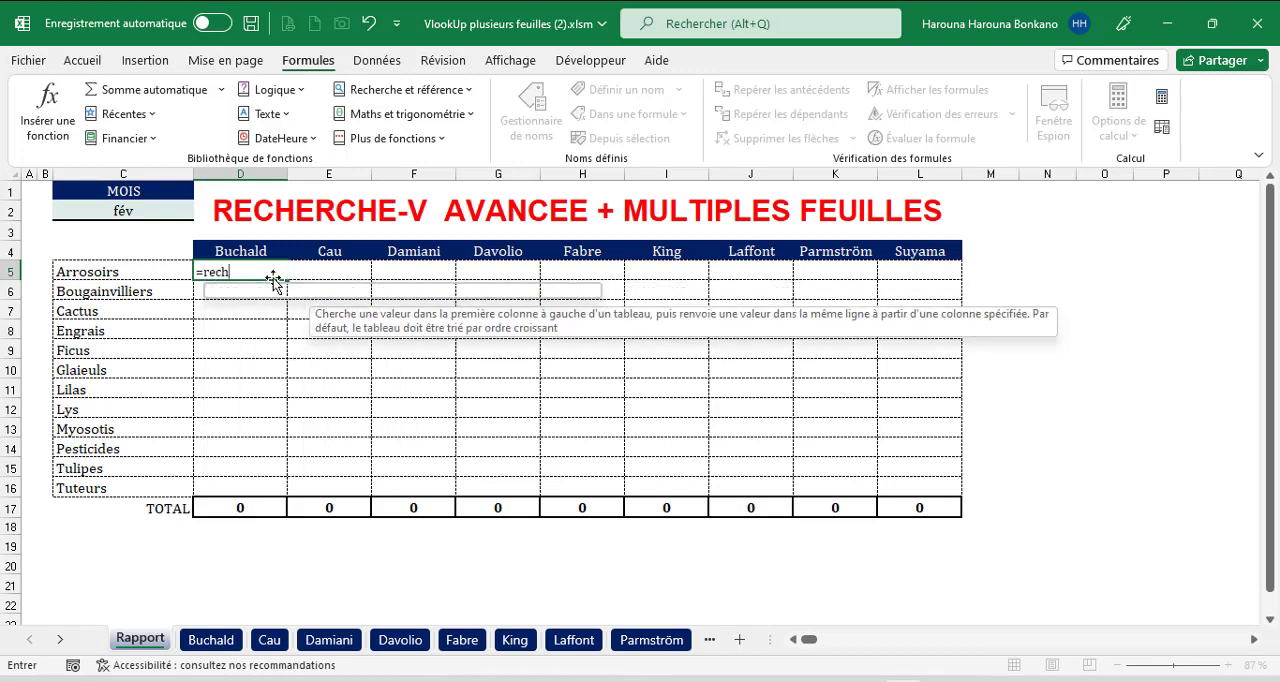
key("Left")
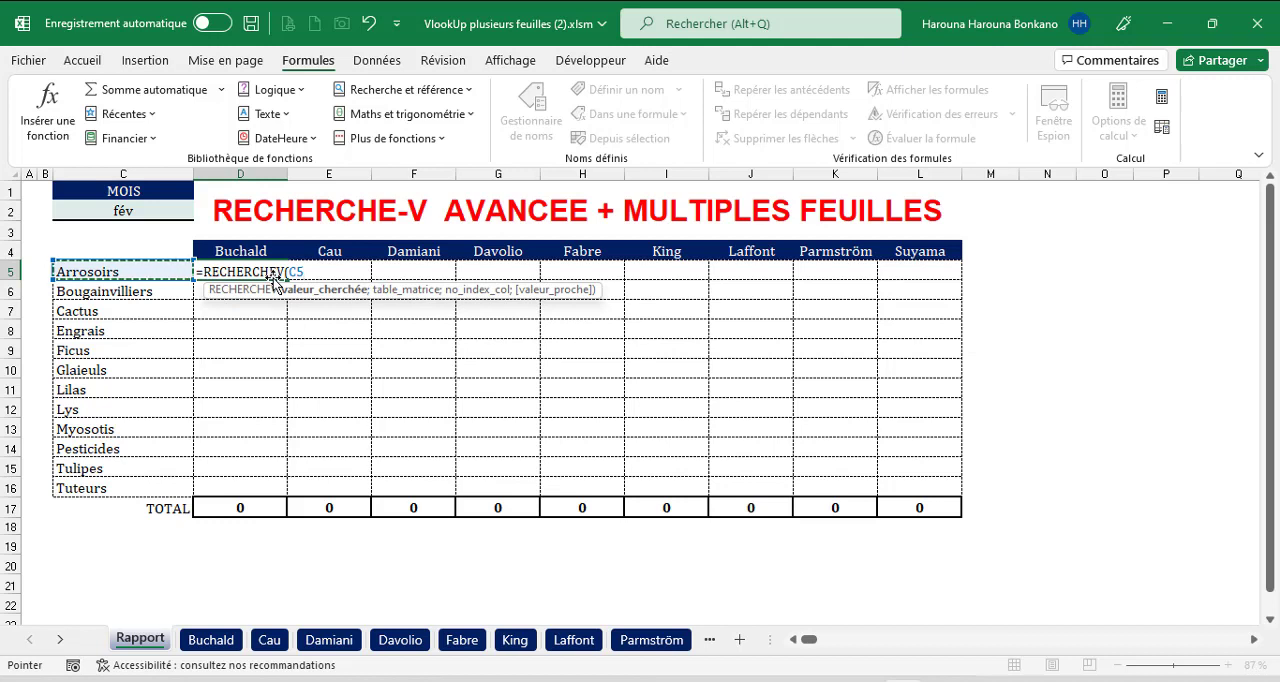
key("F4")
key("F4")
key("F4")
type(";")
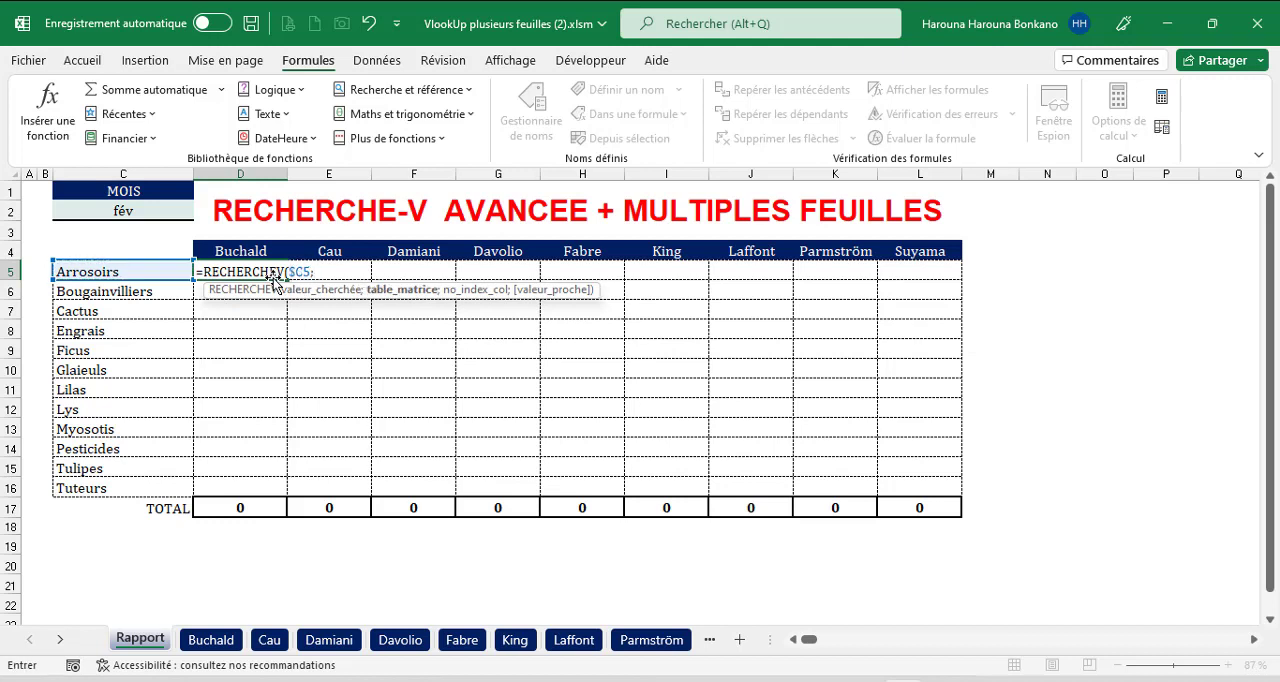
Complete the RECHERCHEV with table $B$1:$O$14 from the first individual sheet, column index 2 and match type 0, and fill it down to D16.
left_click(211, 640)
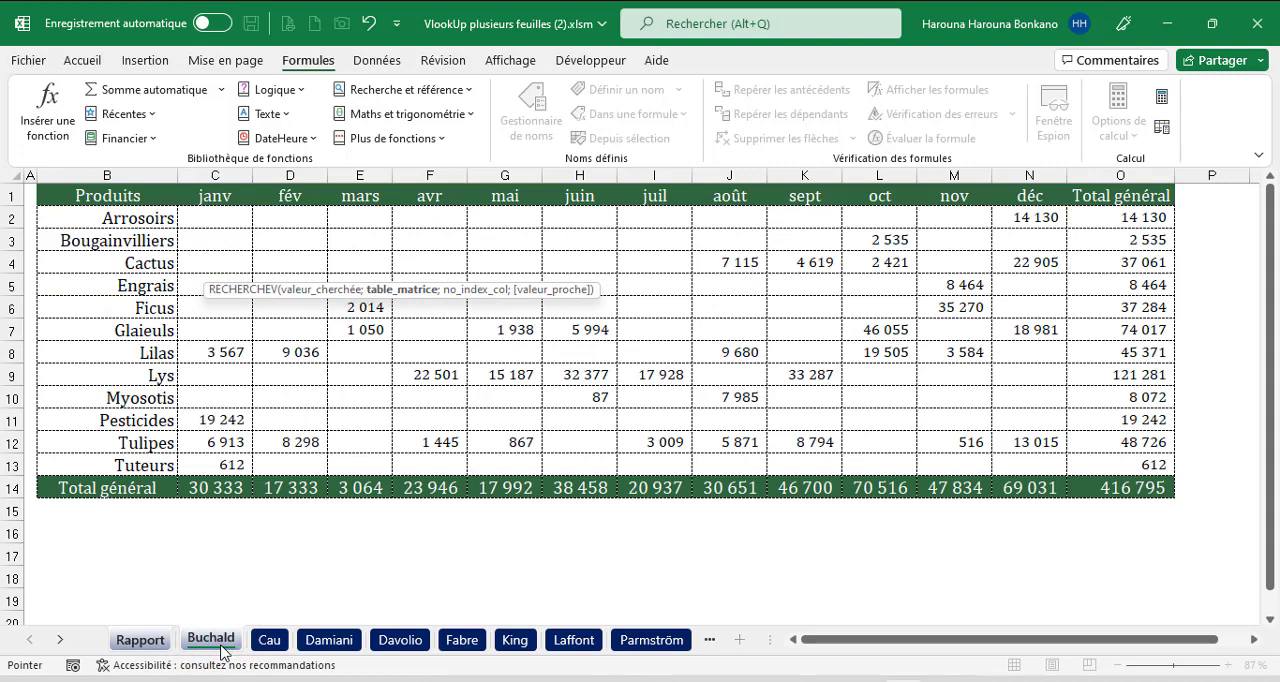
left_click(113, 193)
key("ctrl+shift+Right")
key("ctrl+shift+Down")
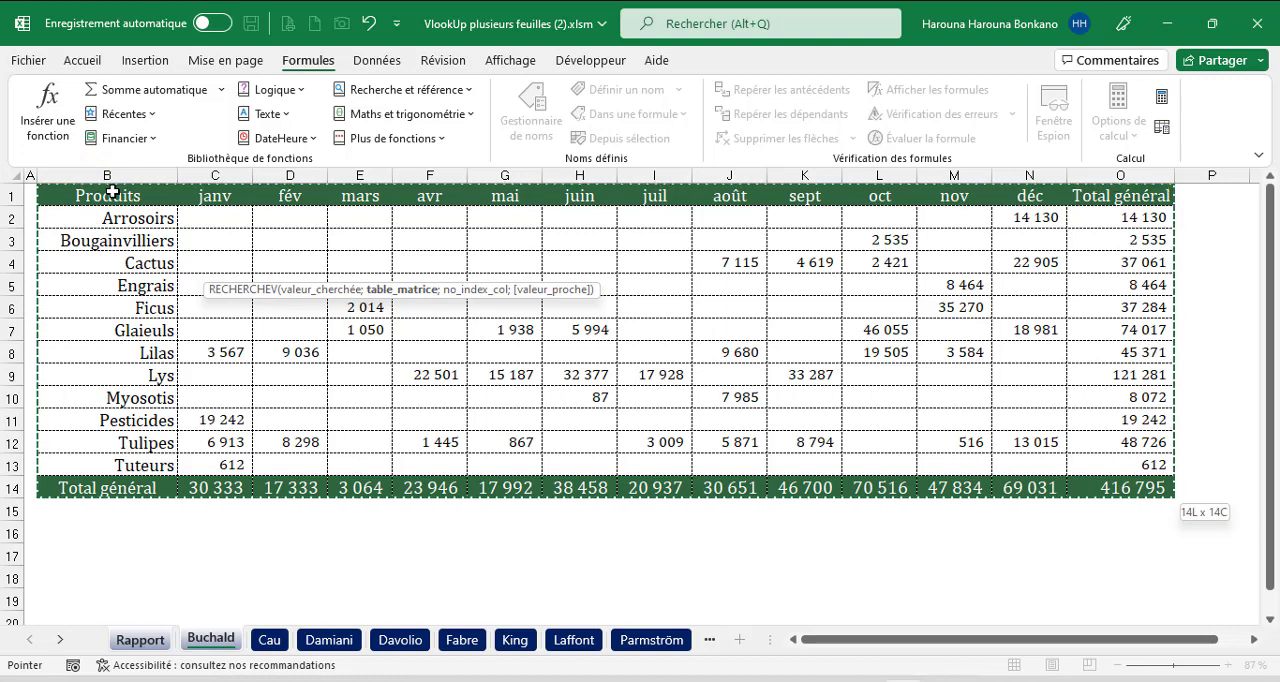
type(";")
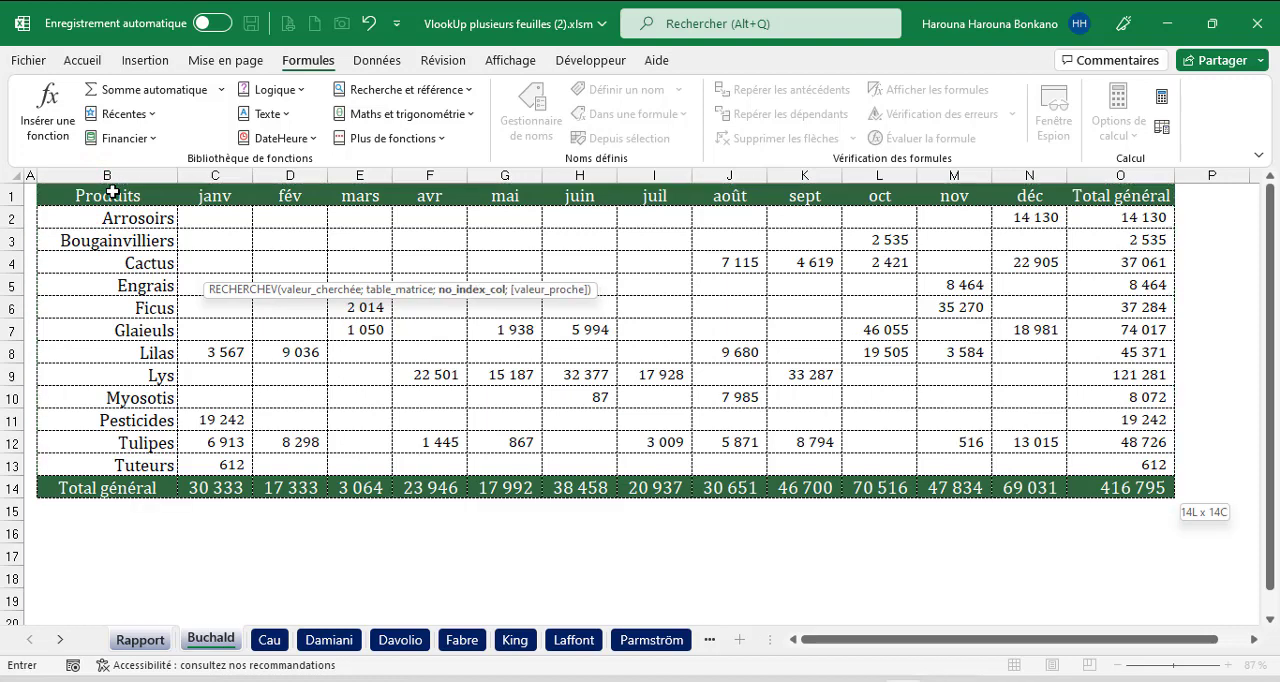
type(";")
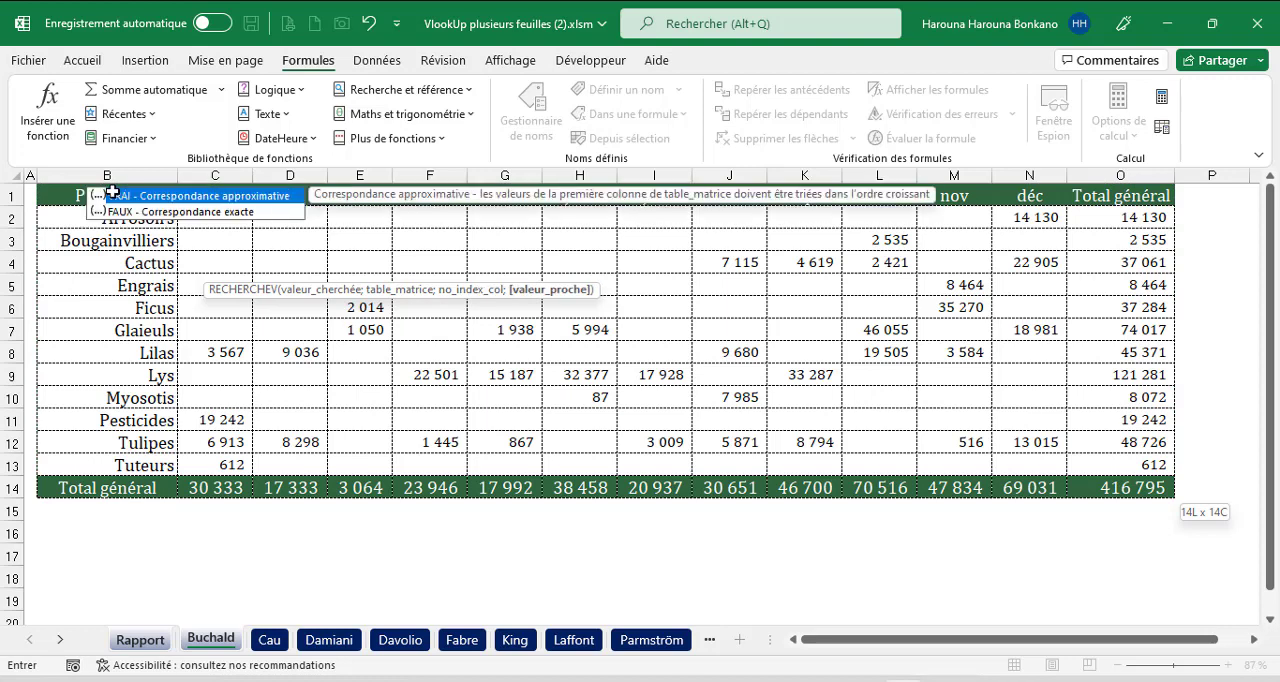
type("0)")
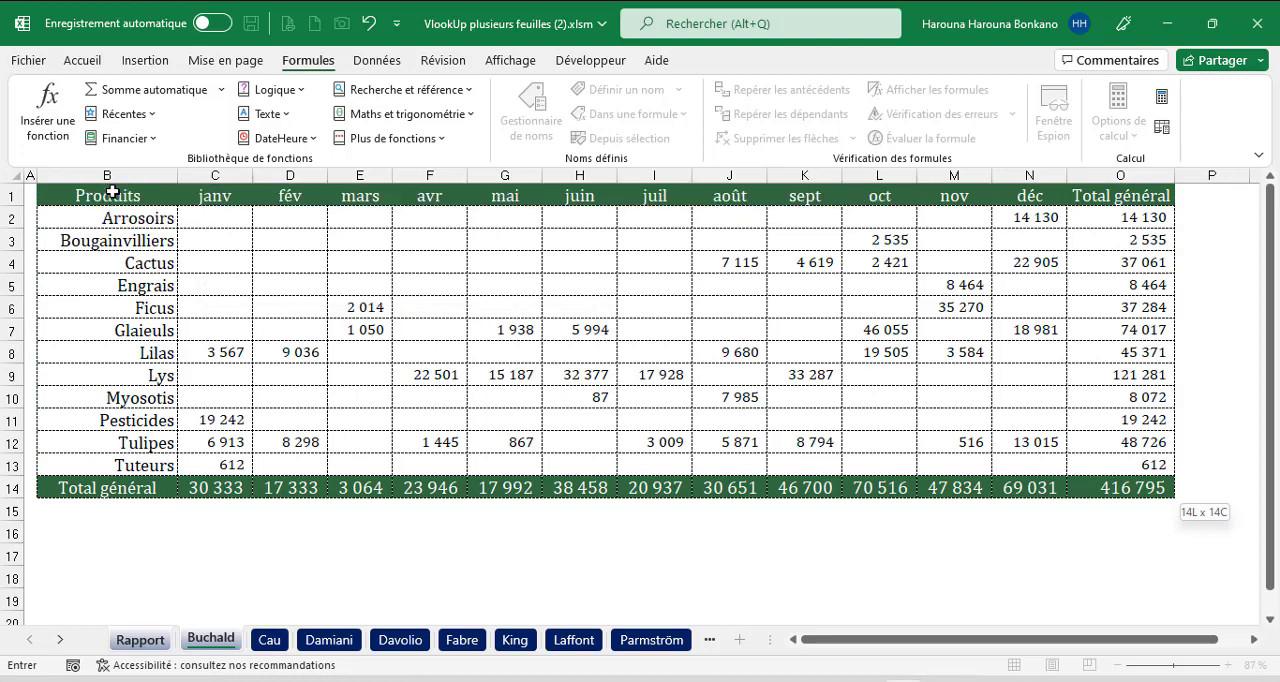
key("Return")
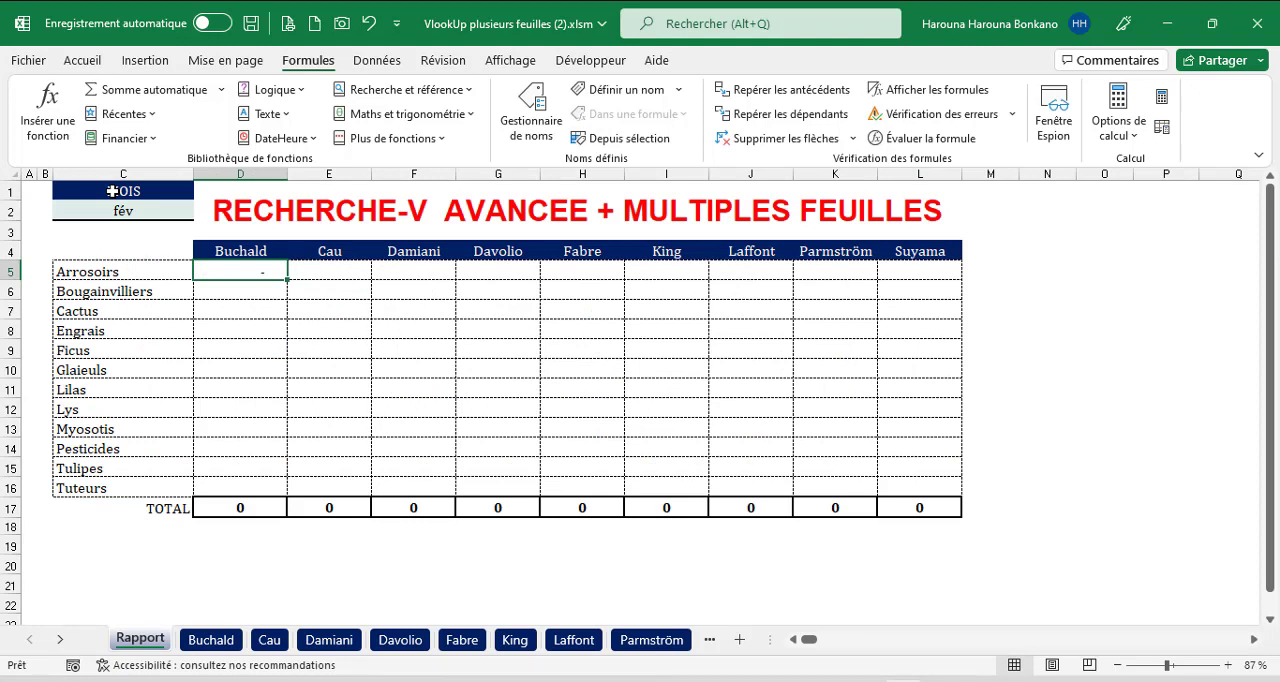
double_click(286, 279)
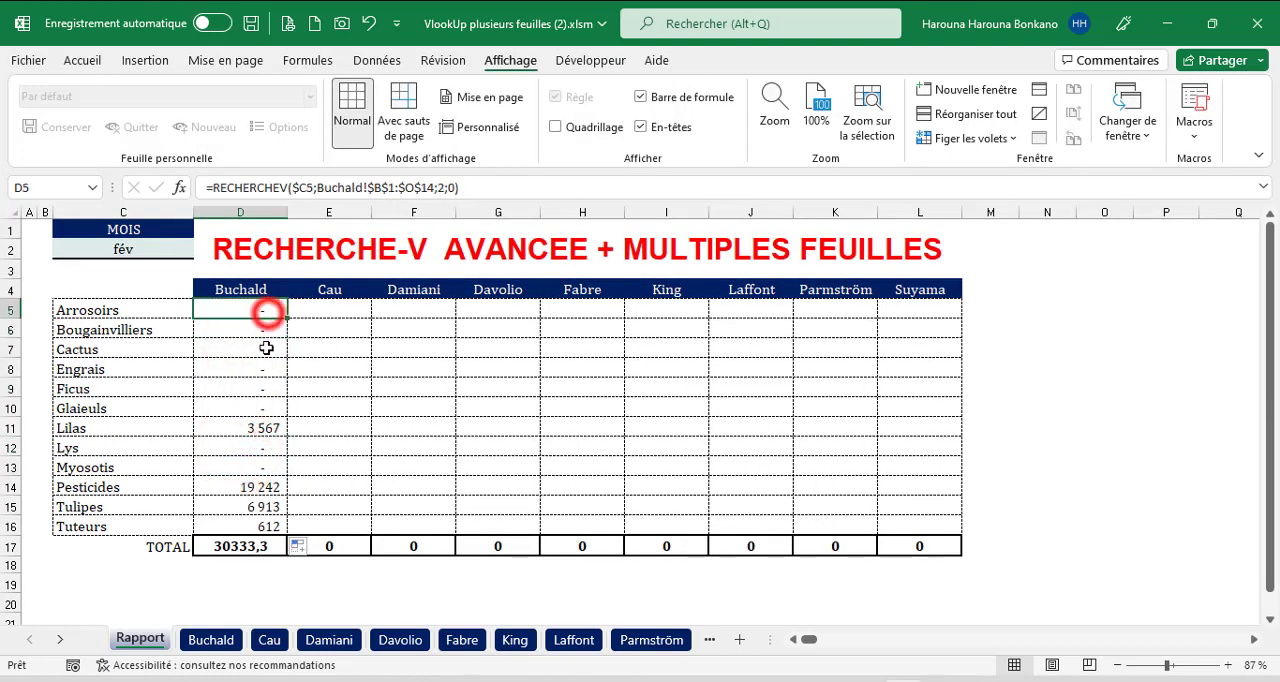
Check the filled lookup formulas in column D, the empty columns E and F, and the name headers in row 4.
left_click(260, 402)
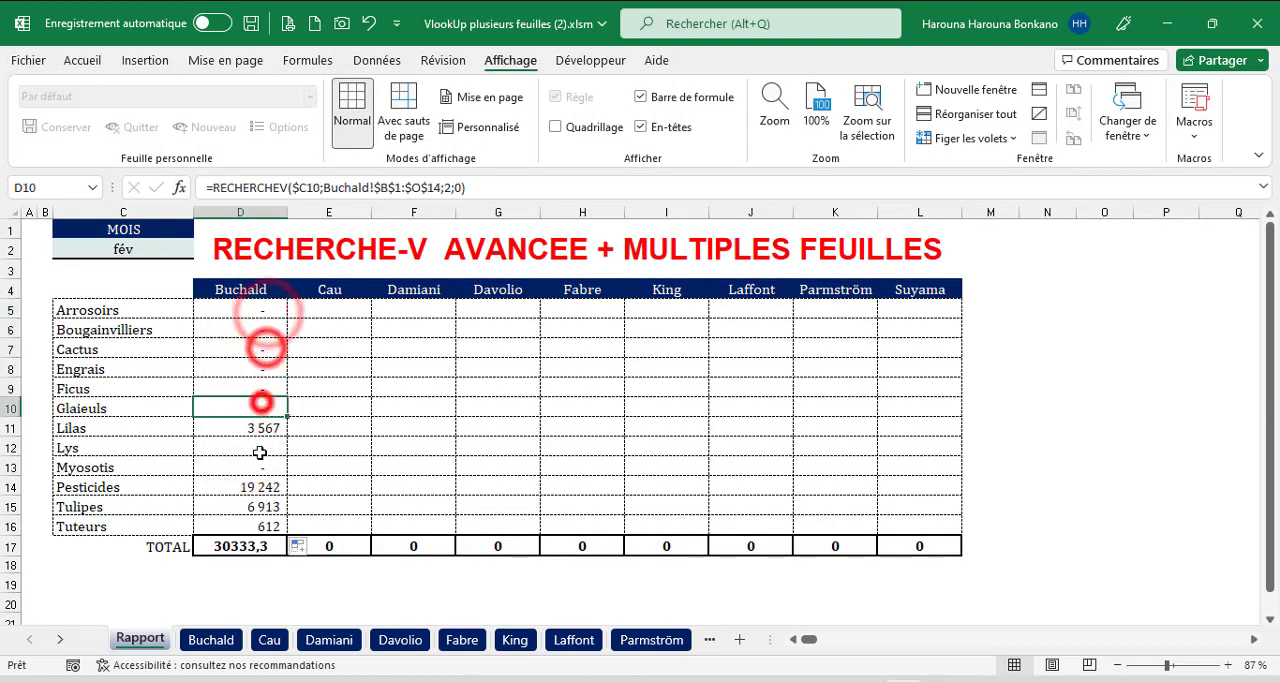
left_click(260, 428)
left_click(260, 369)
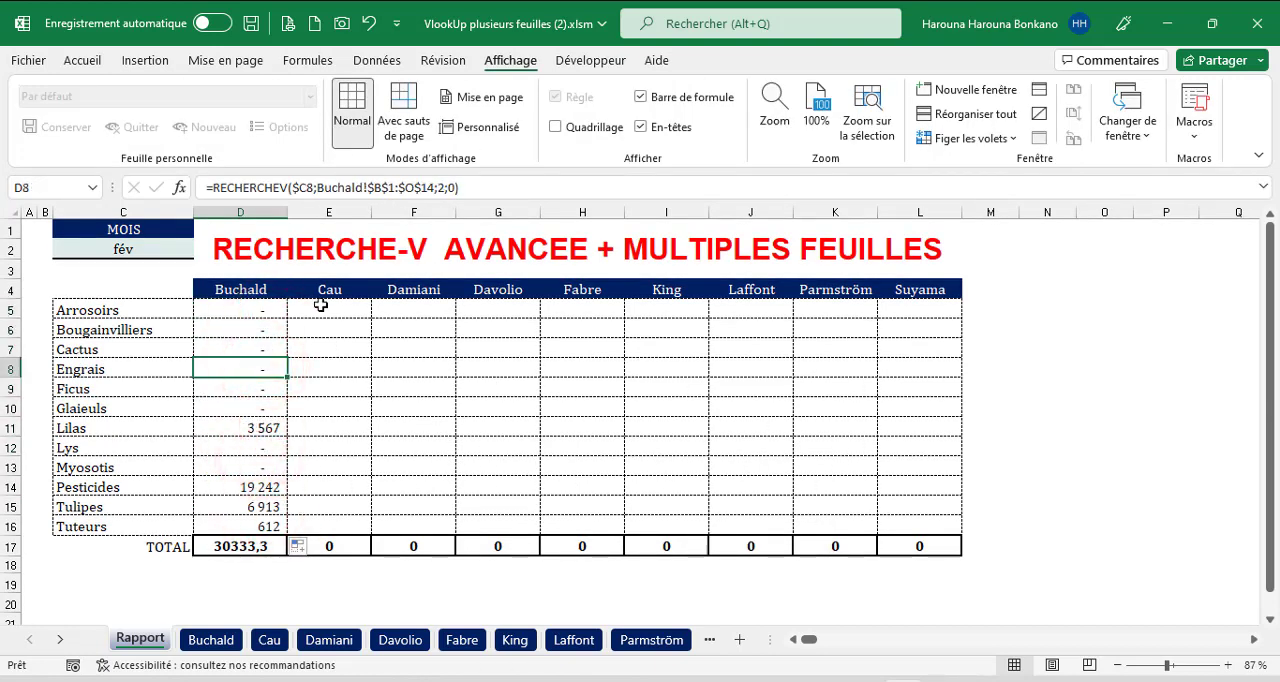
left_click_drag(320, 305, 327, 520)
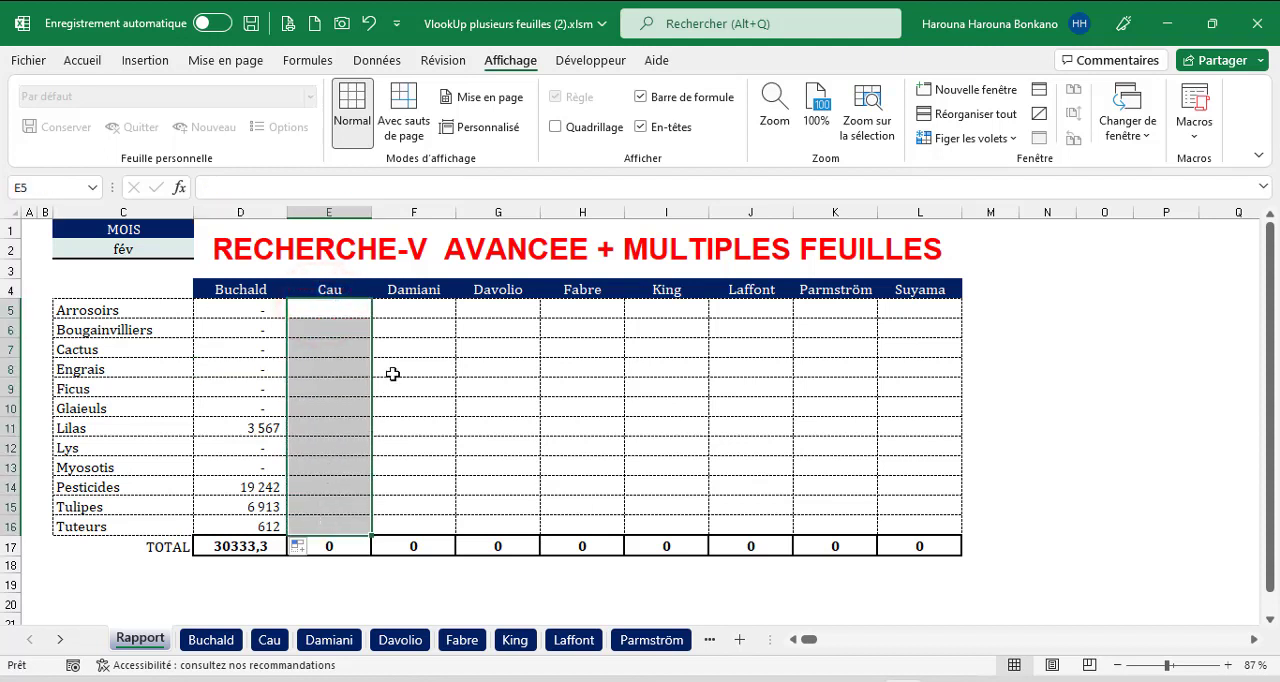
left_click_drag(414, 310, 419, 516)
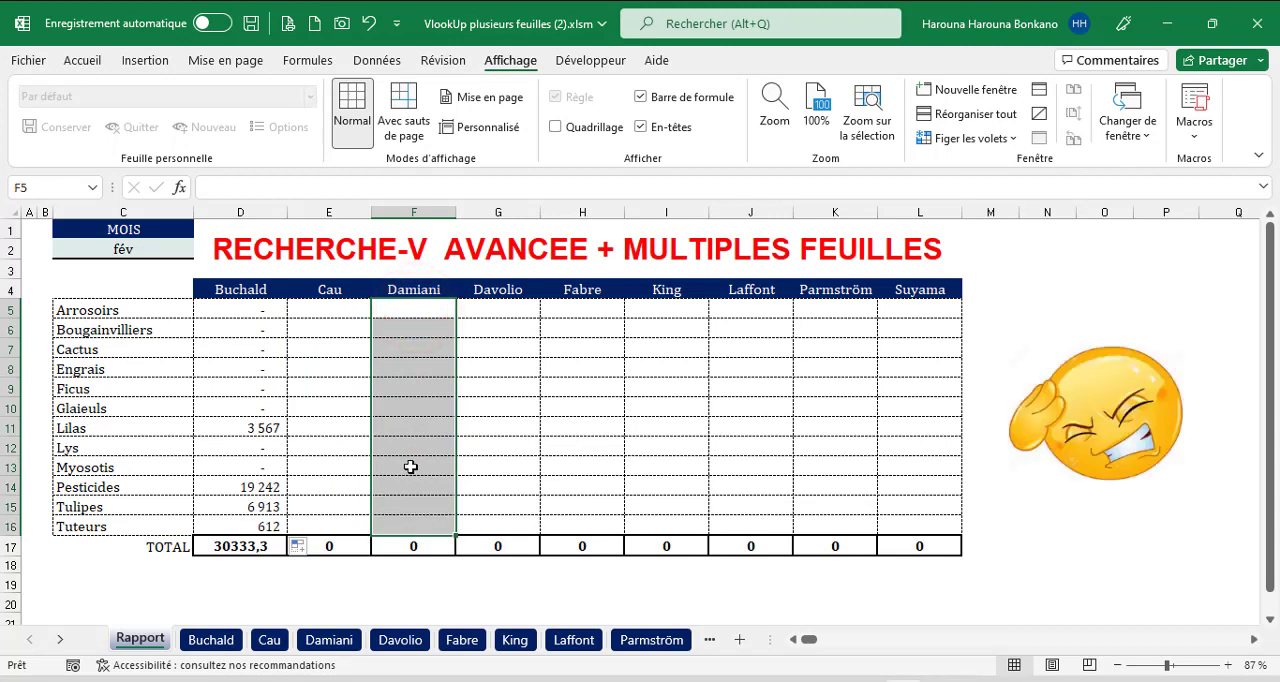
left_click_drag(249, 313, 251, 525)
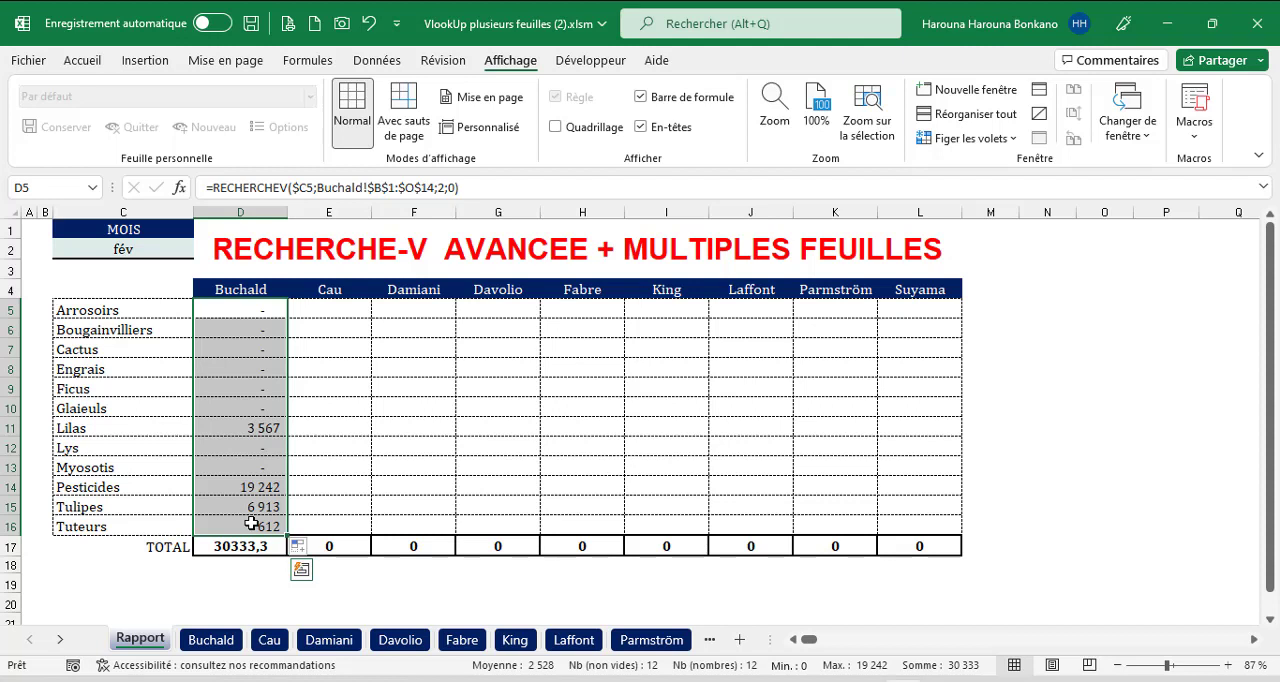
left_click(221, 290)
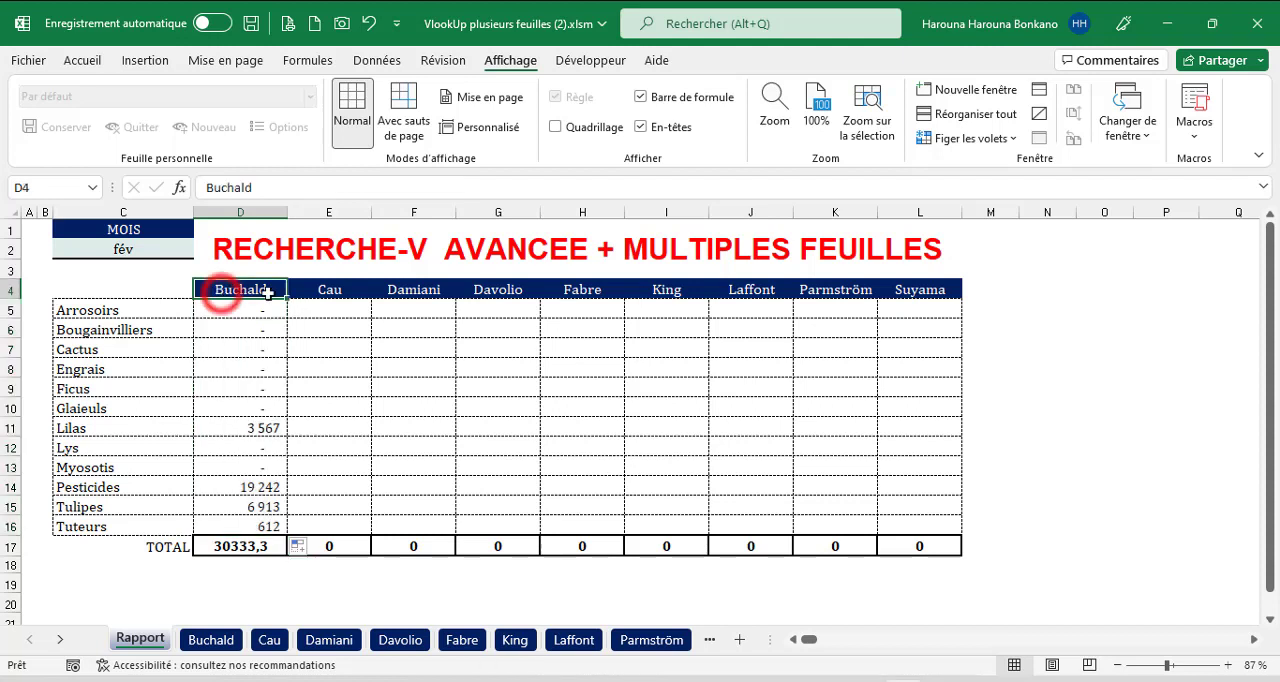
left_click_drag(268, 293, 897, 300)
Browse the first four individual sheets to compare their tab names with the report's column headers, and return to Rapport.
left_click(212, 639)
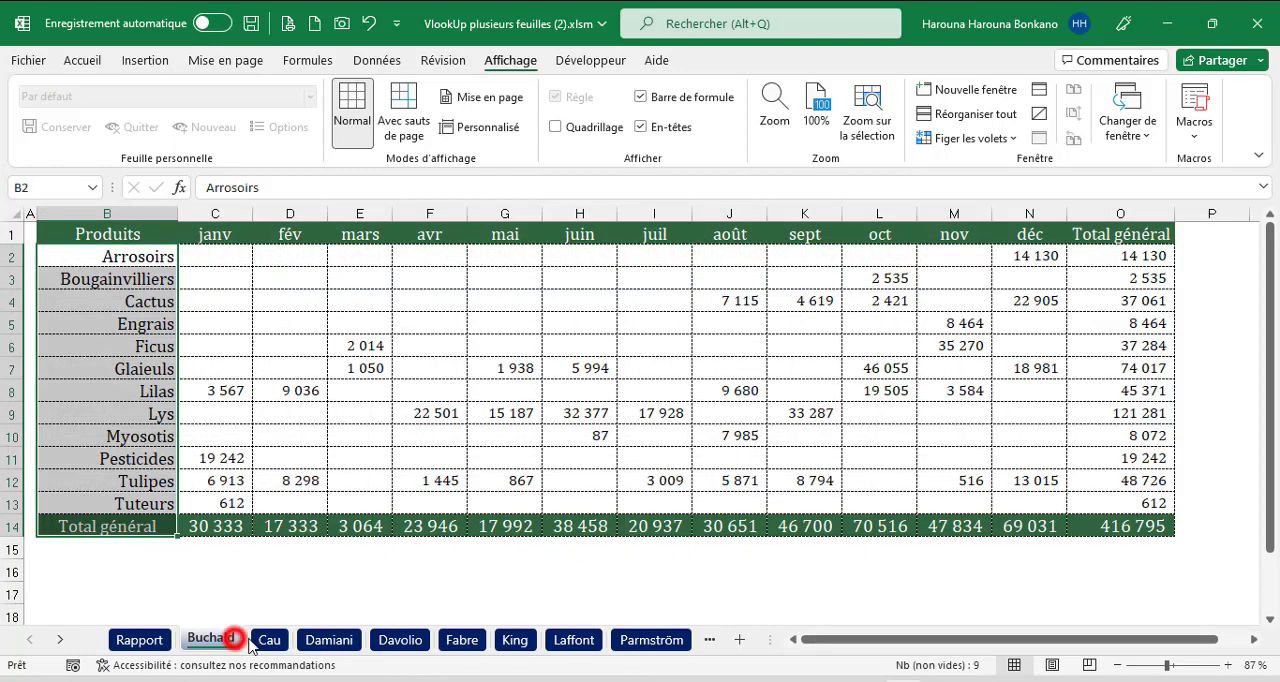
left_click(269, 639)
left_click(329, 639)
left_click(400, 639)
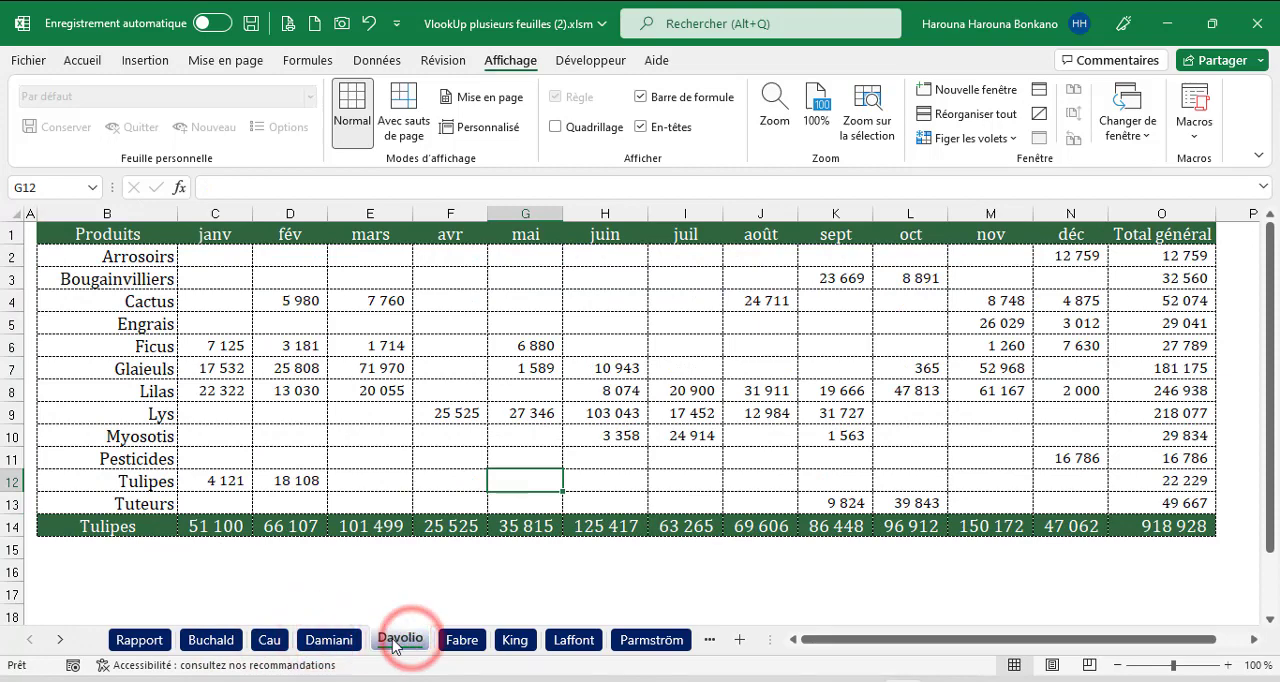
left_click(211, 639)
left_click(269, 639)
left_click(329, 639)
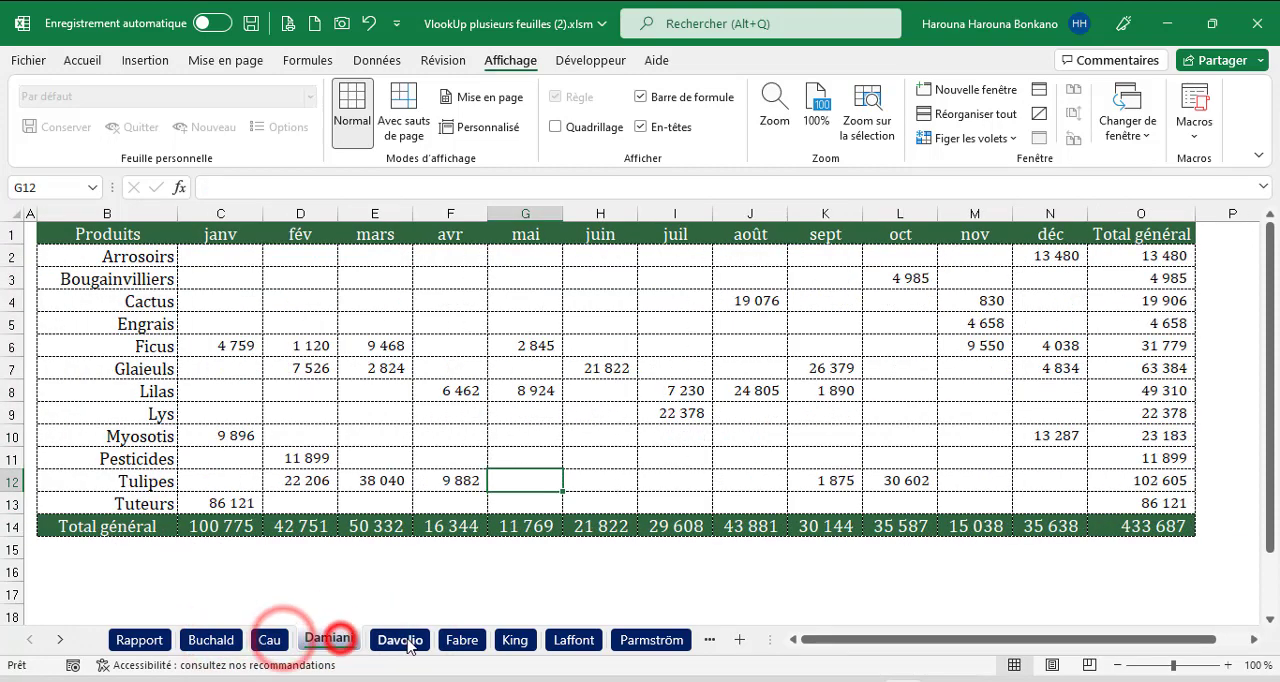
left_click(405, 641)
left_click(222, 640)
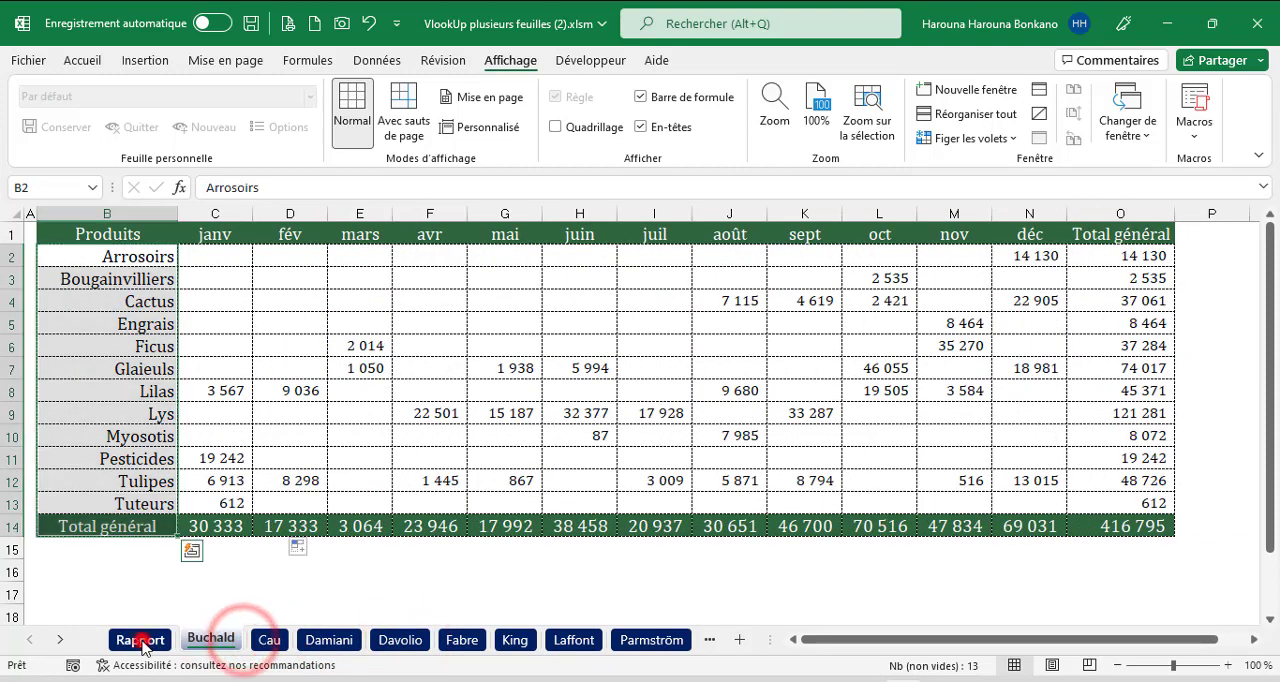
left_click(140, 640)
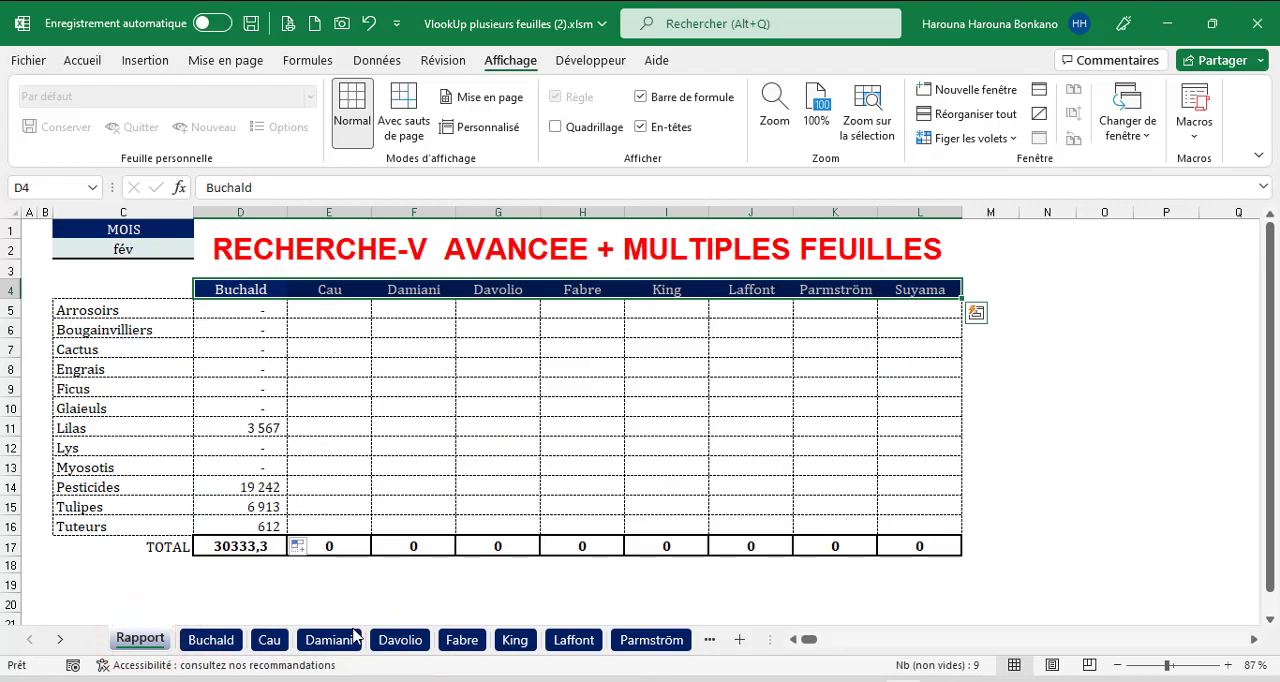
Examine the fixed sheet name and the range $B$1:$O$14 in D5's RECHERCHEV formula.
left_click(240, 310)
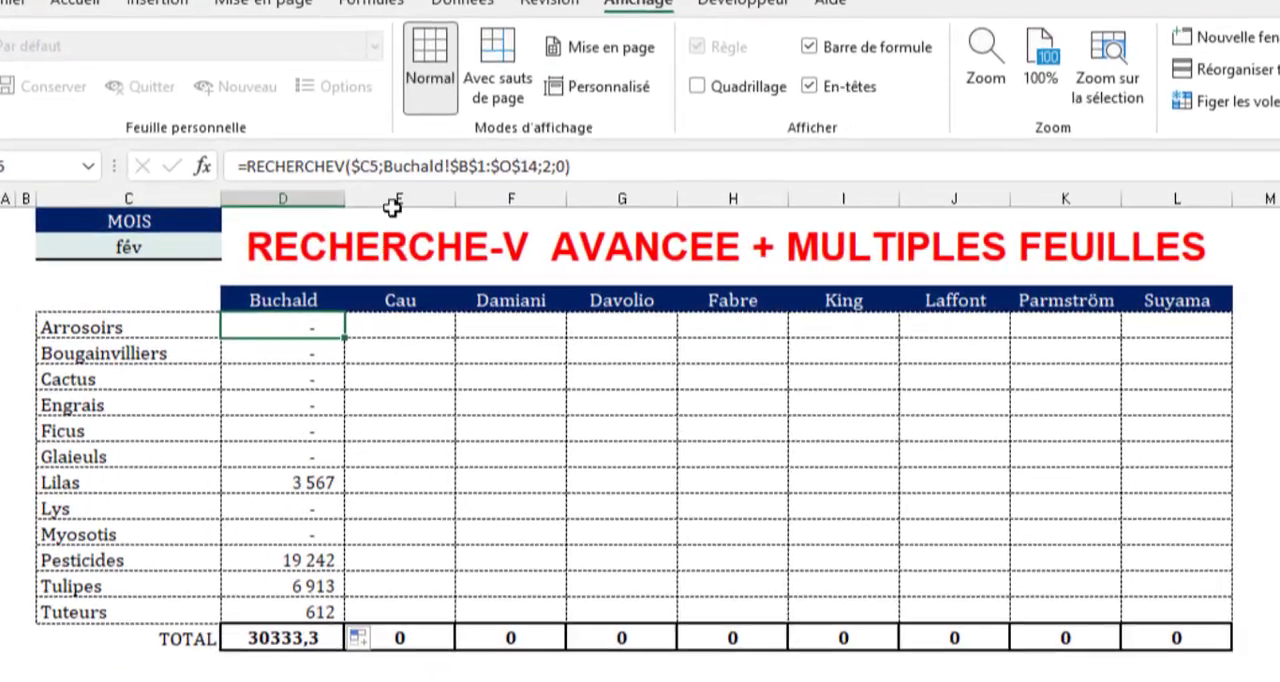
left_click_drag(379, 166, 452, 161)
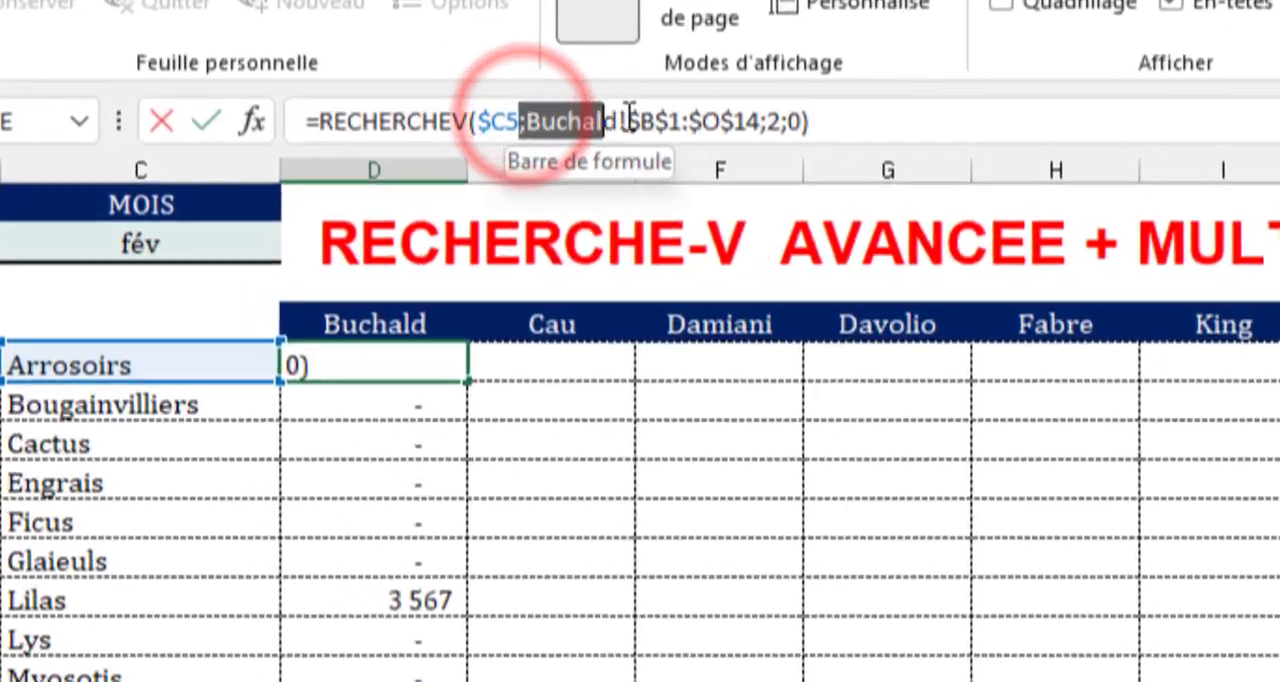
left_click_drag(628, 112, 655, 121)
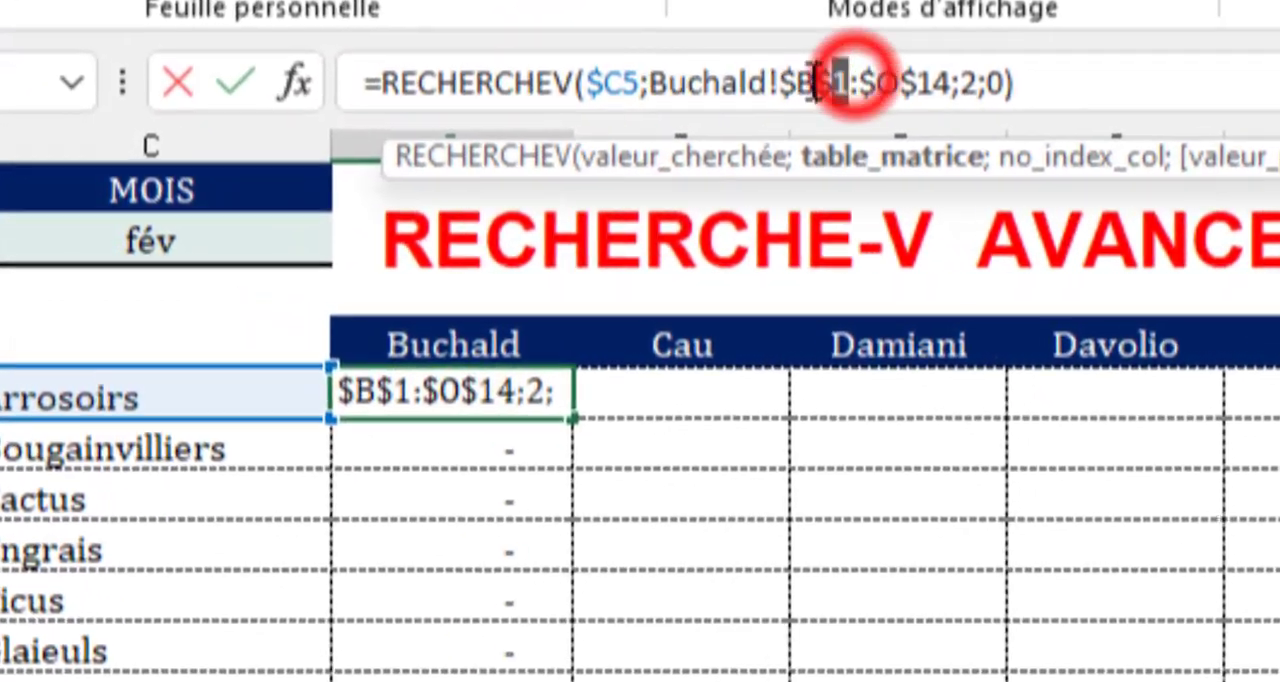
left_click_drag(858, 82, 920, 84)
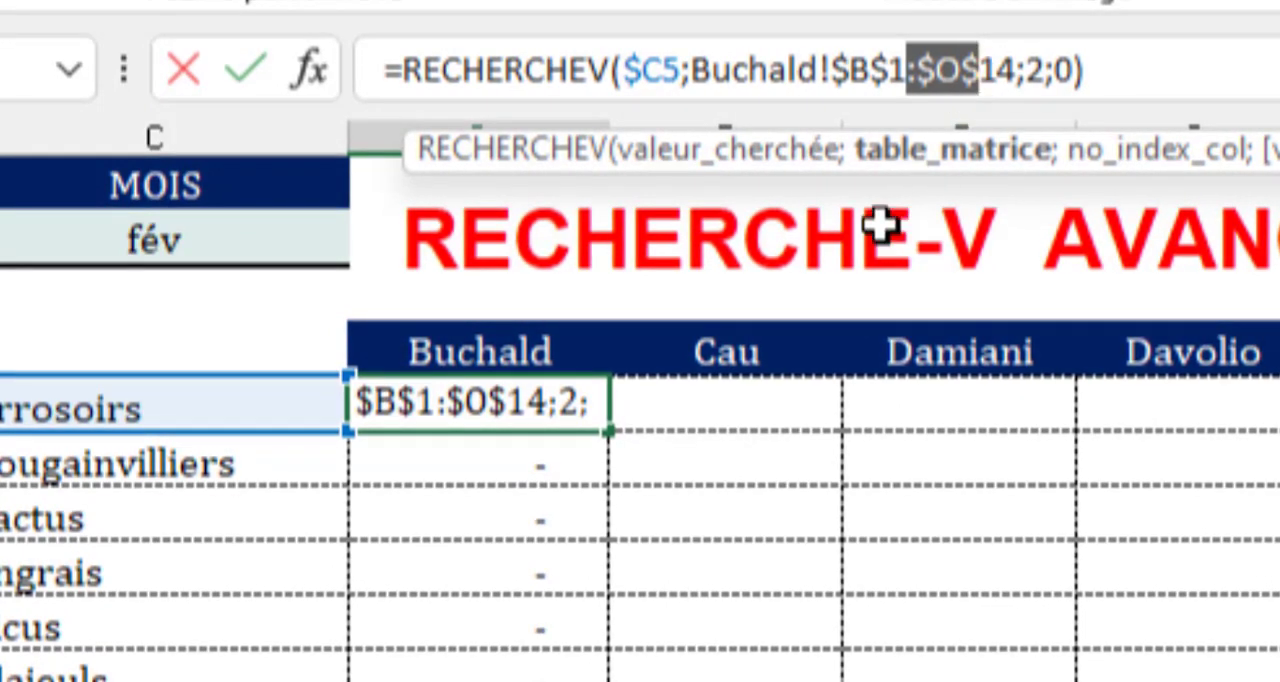
left_click(779, 68)
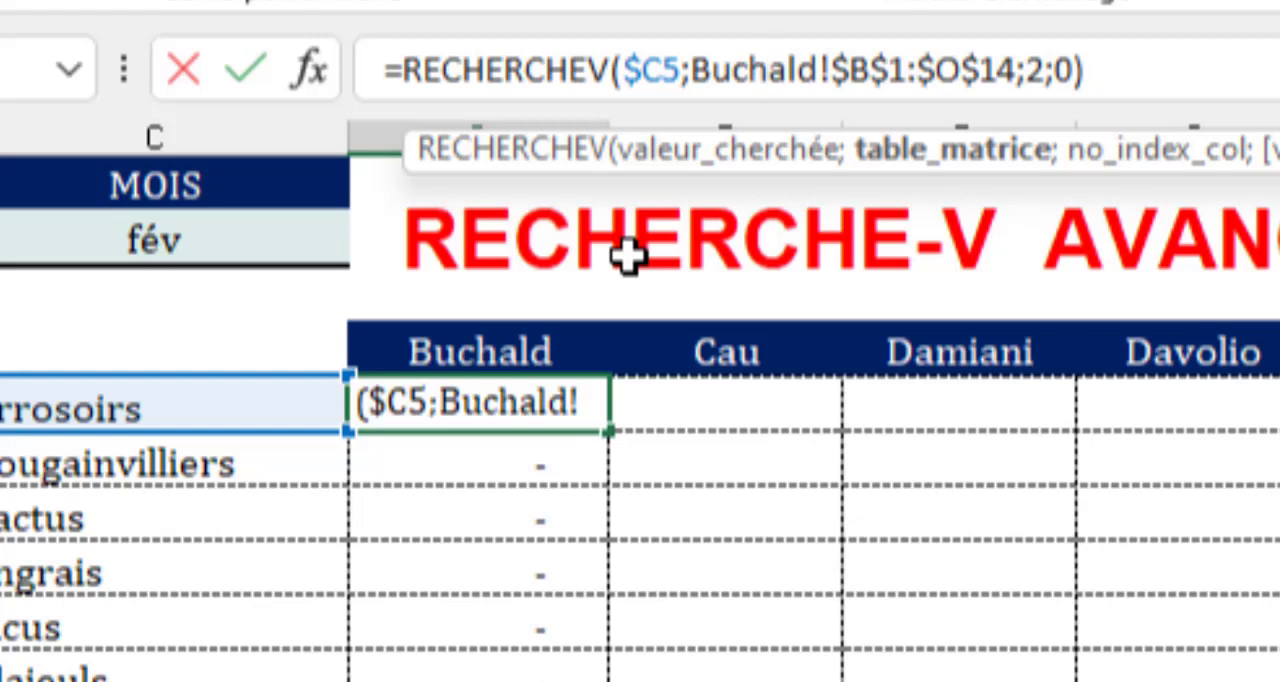
Insert the INDIRECT function in front of the table reference in D5's RECHERCHEV formula.
left_click(689, 70)
type("in")
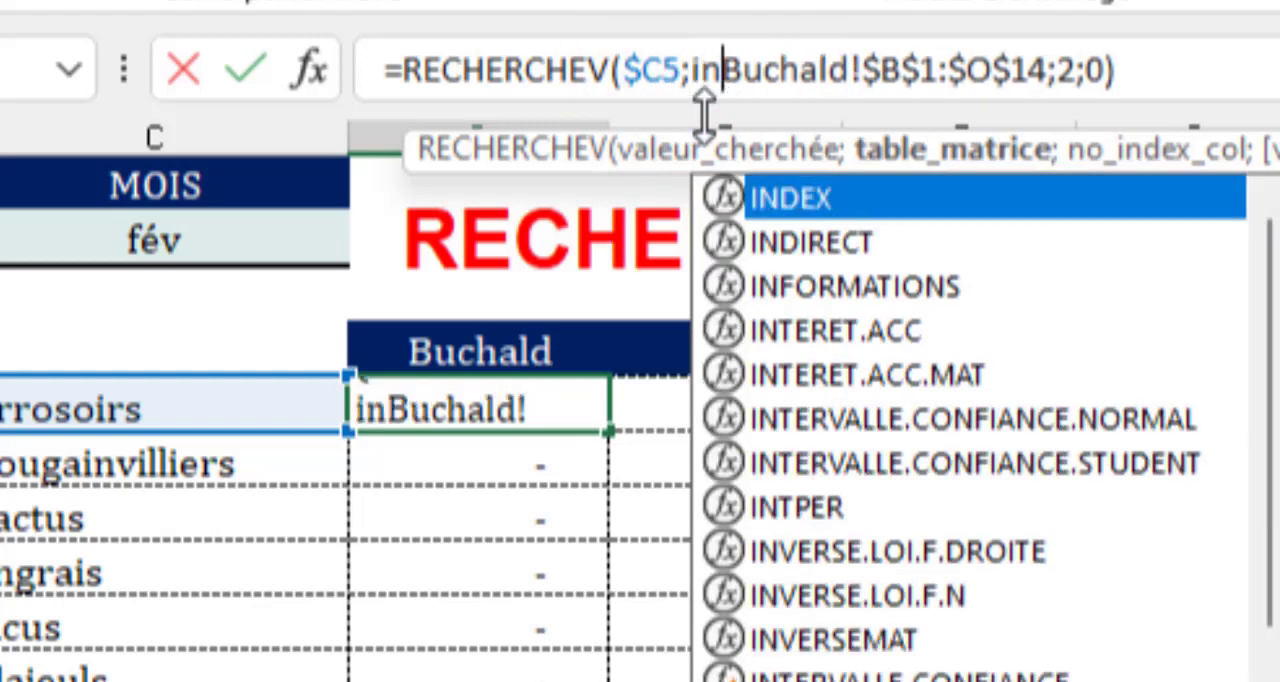
type("d")
key("Down")
key("Tab")
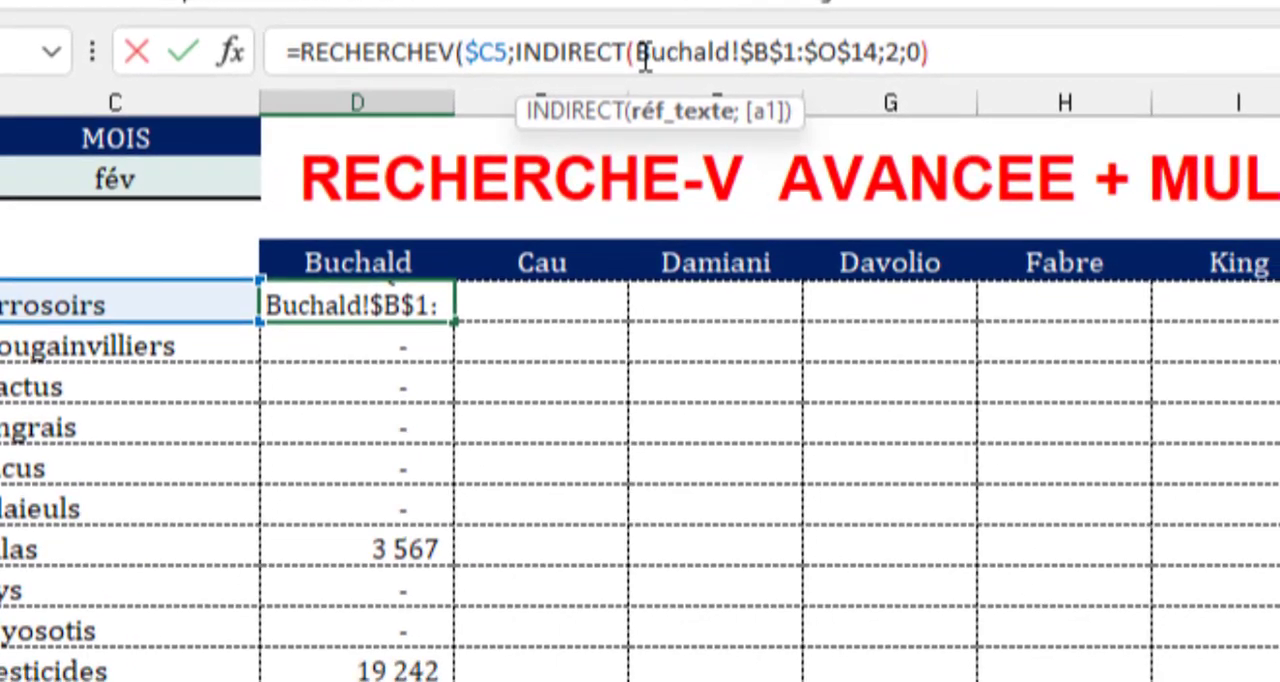
Replace the hard-coded sheet name inside INDIRECT with "'"&D4&"' so the text continues into !$B$1:$O$14.
type("\"\"\"")
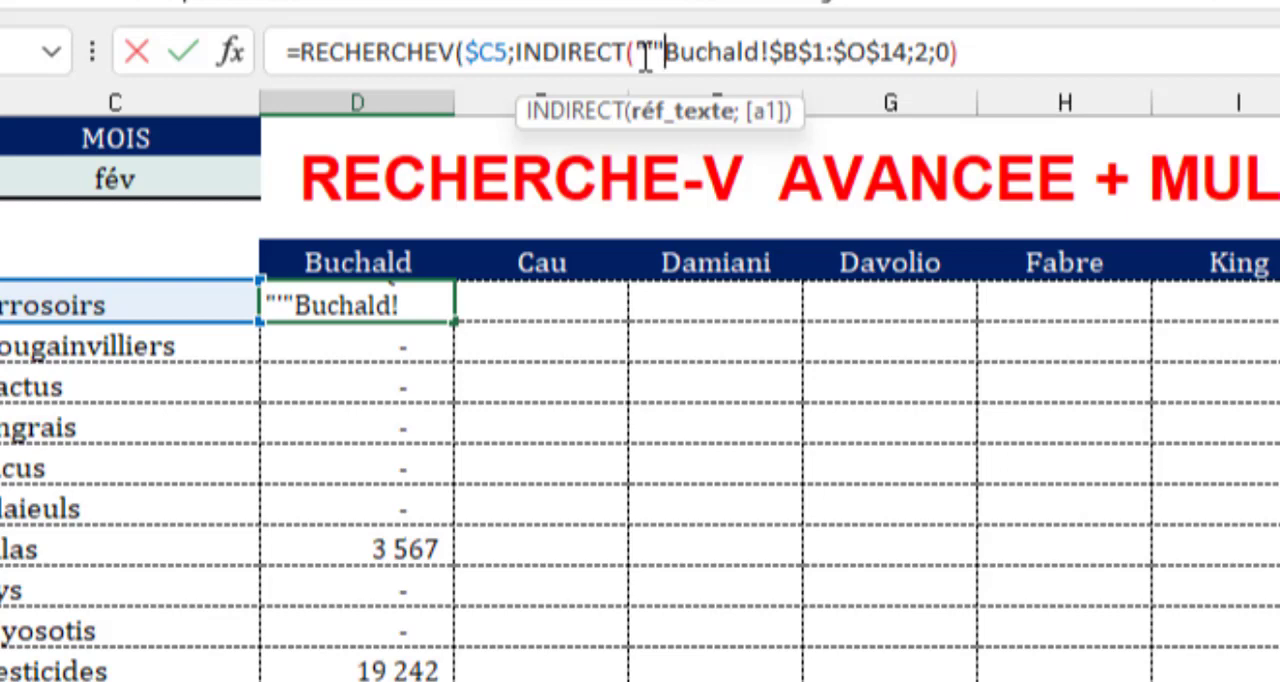
type("&")
key("Delete")
key("Delete")
key("Delete")
key("Delete")
key("Delete")
key("Delete")
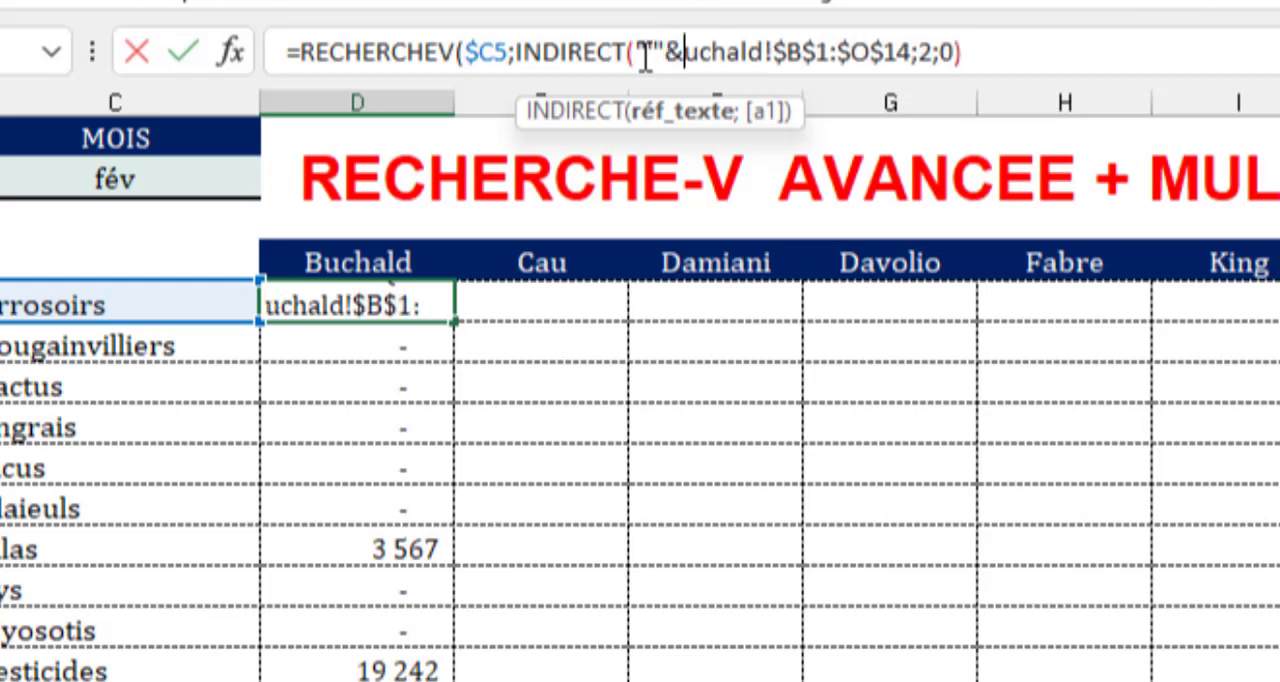
key("Delete")
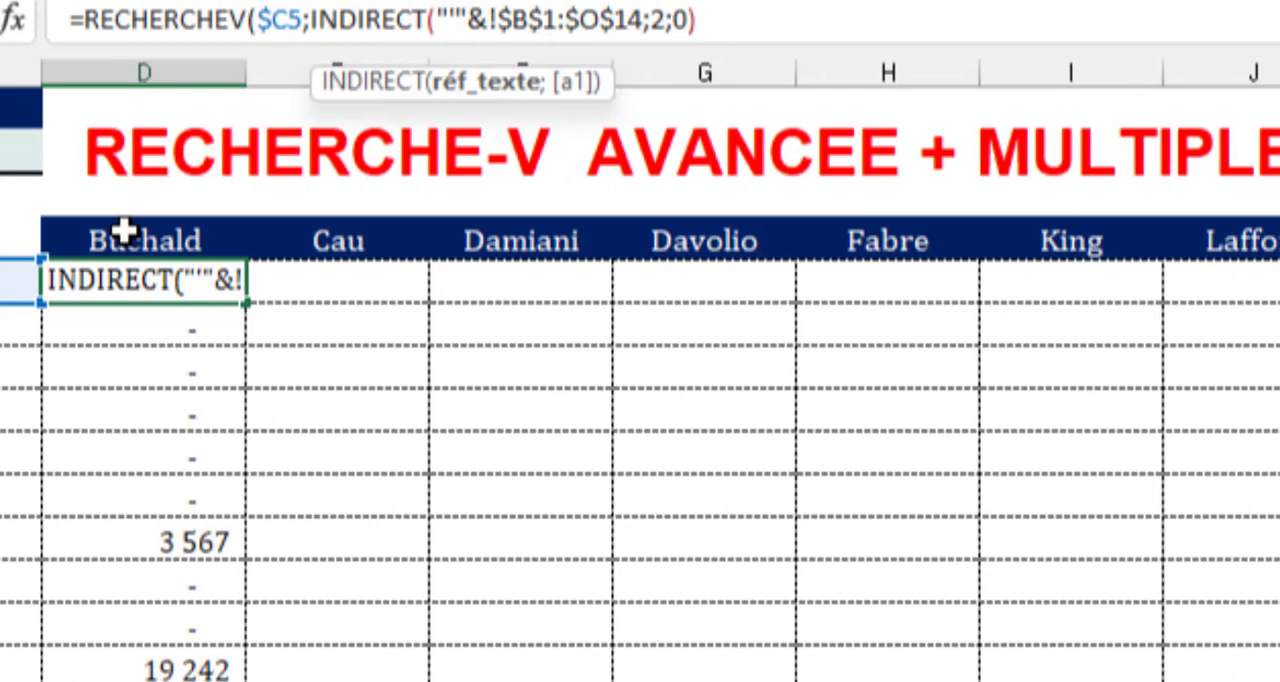
left_click(123, 230)
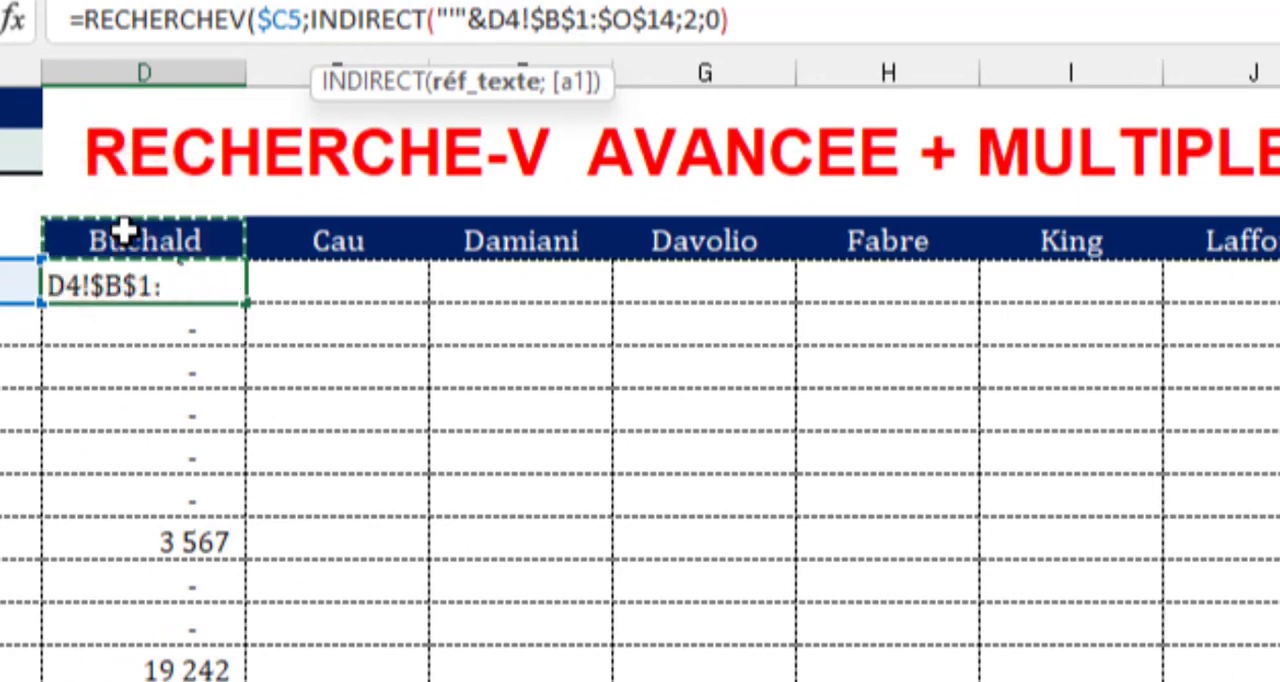
type("&")
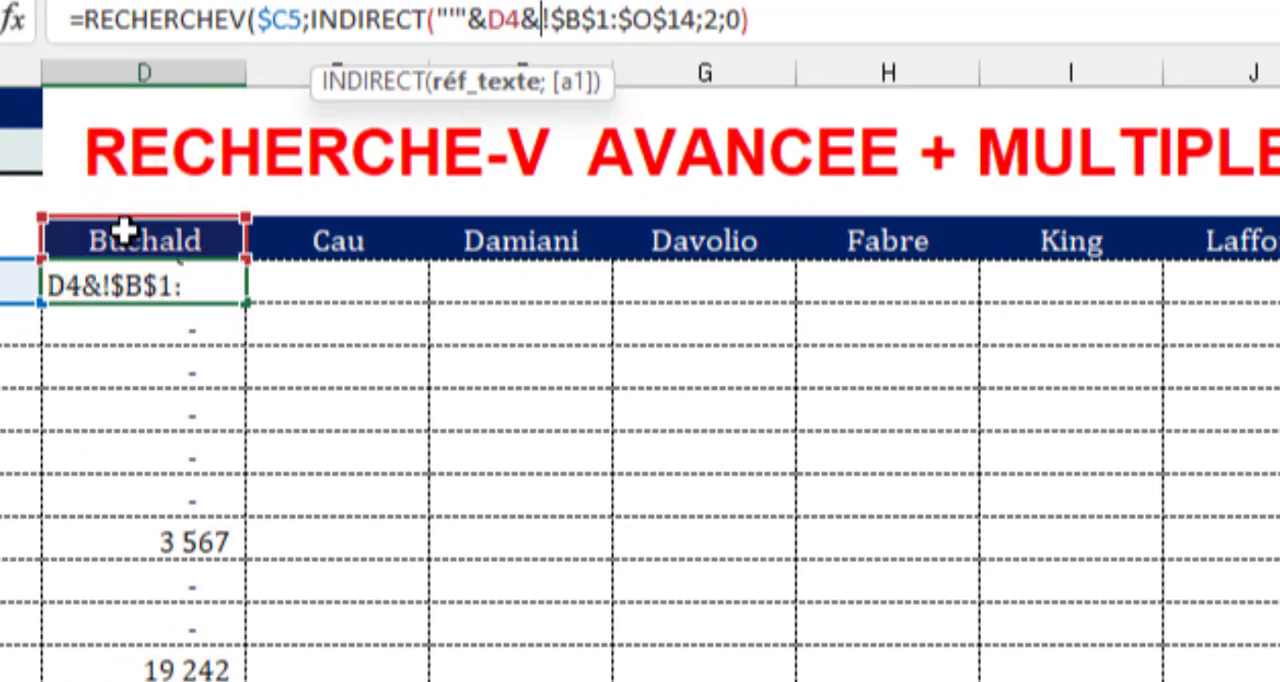
type("\"\"")
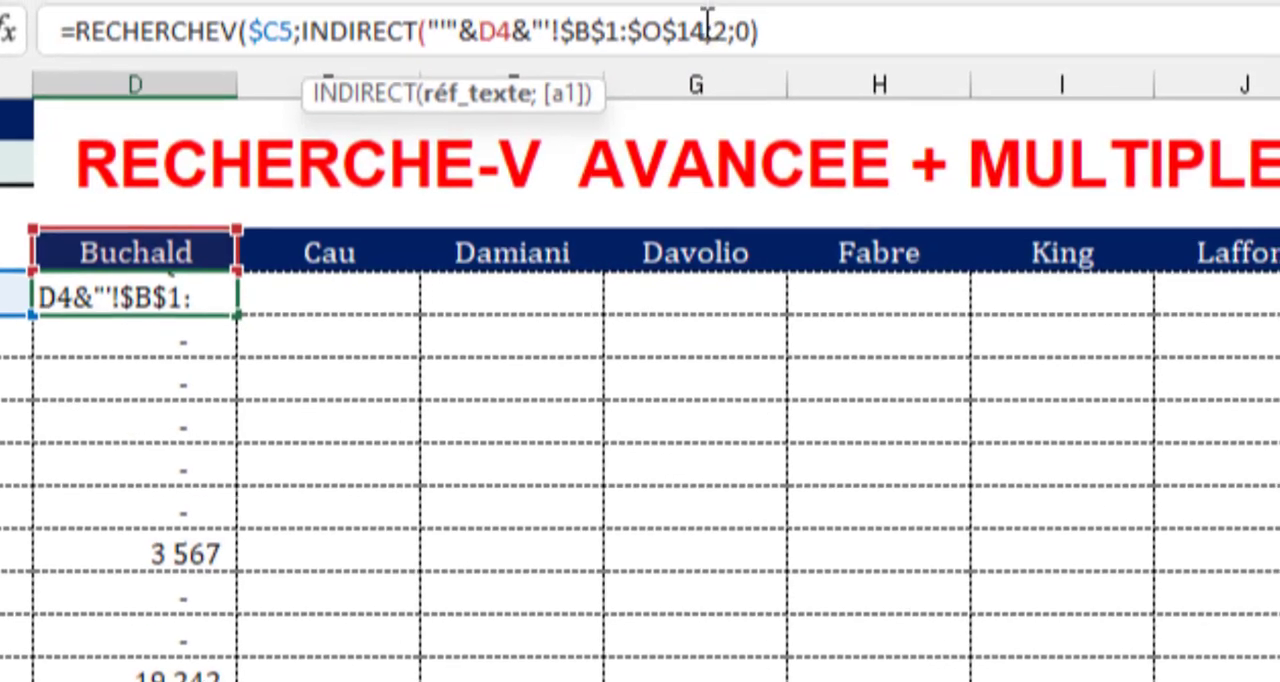
Complete INDIRECT by closing the quotation after $O$14 and adding the VRAI (A1 style) argument, keeping D5 selected.
left_click(714, 22)
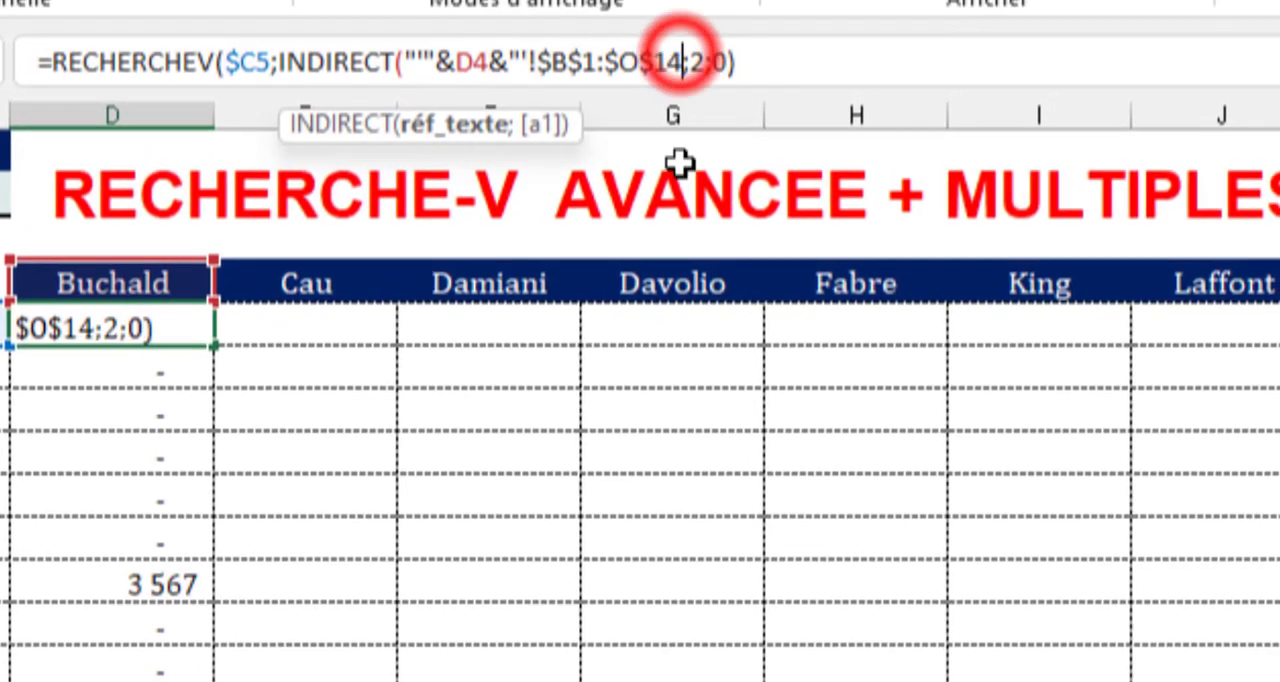
type("\"")
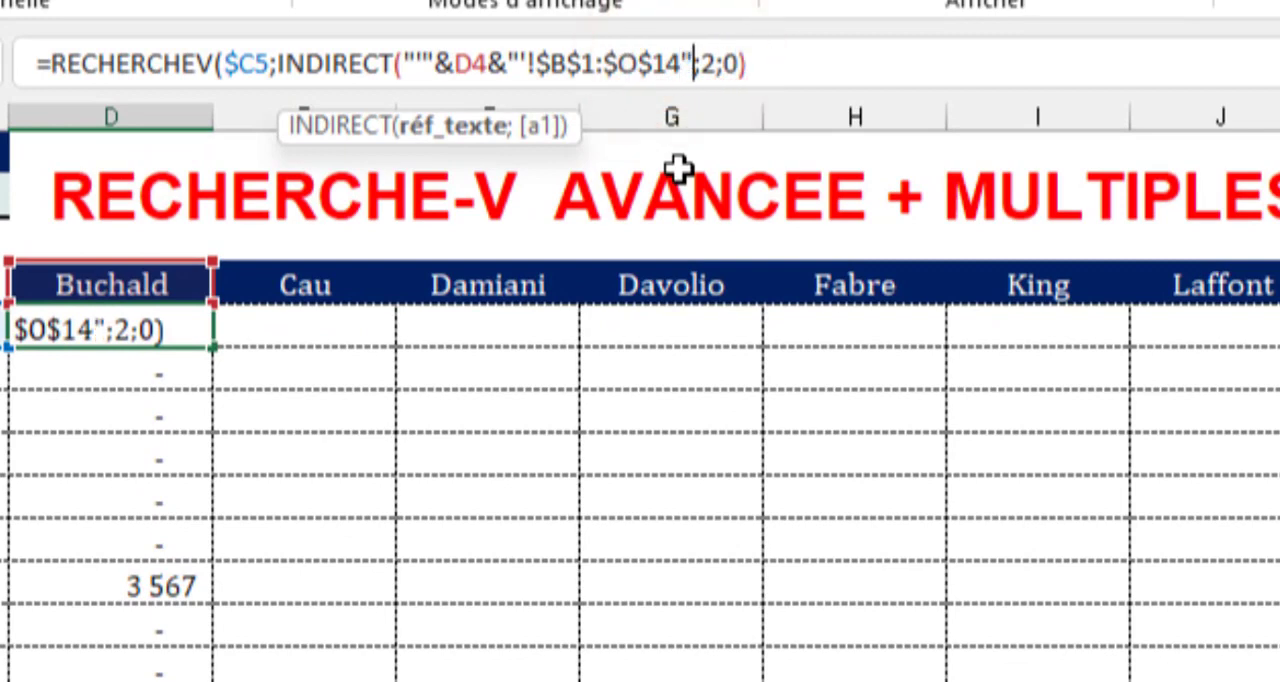
type(";")
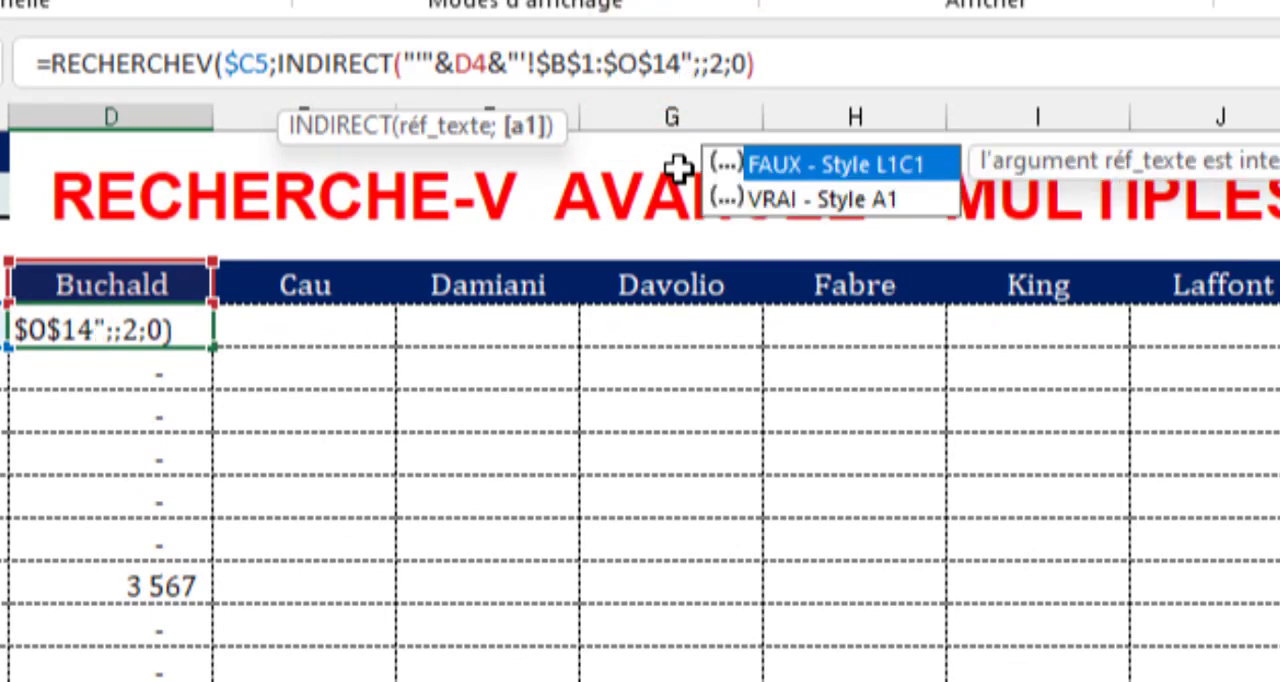
key("Down")
key("Tab")
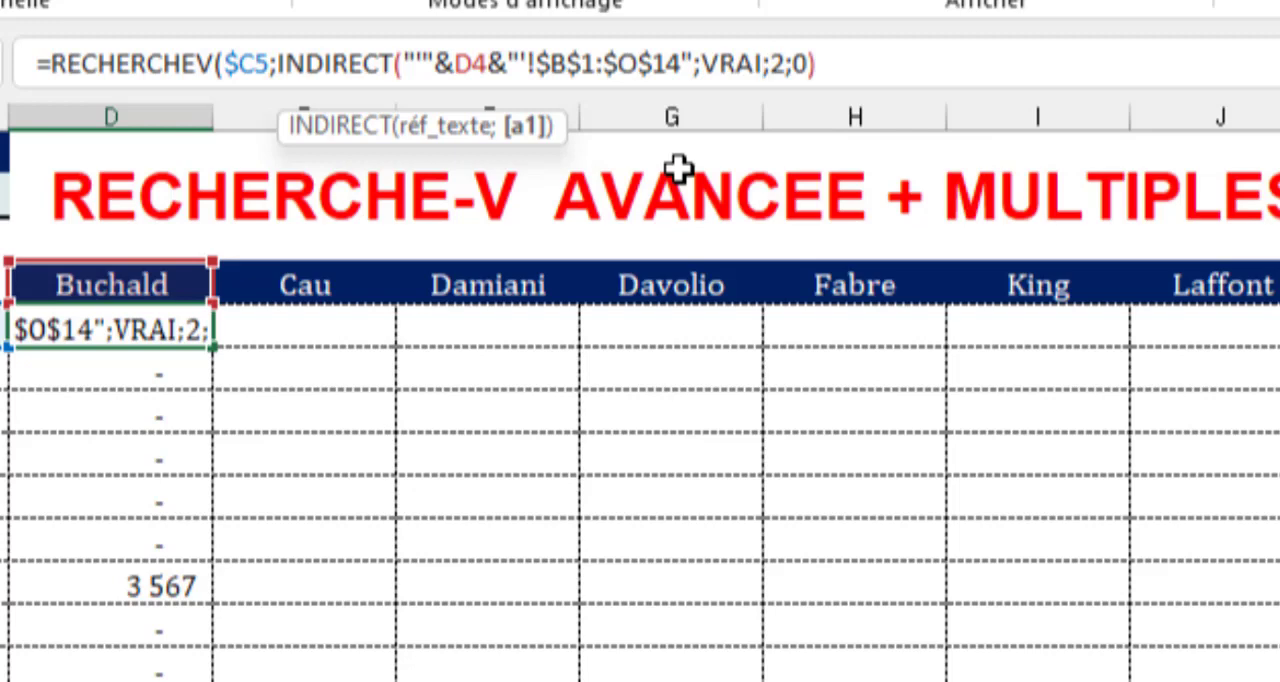
type(")")
key("ctrl+Return")
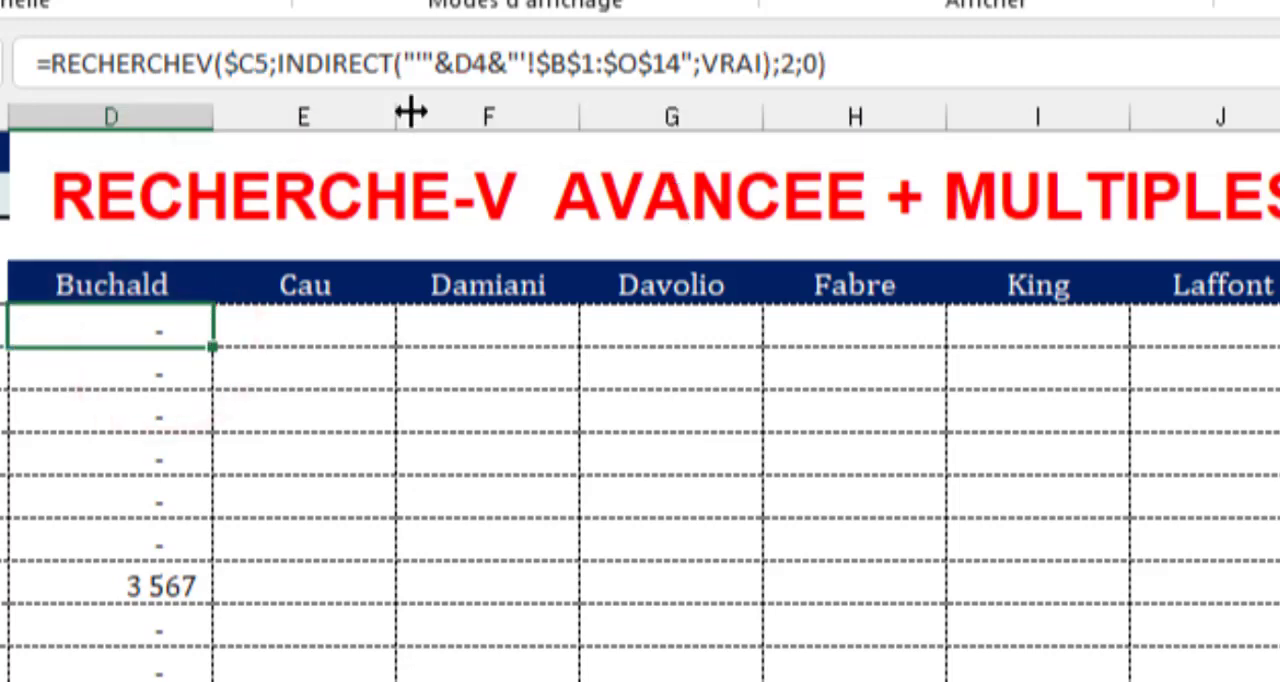
Lock the header row as D$4 in D5's formula and fill it across D5:L16.
left_click(463, 64)
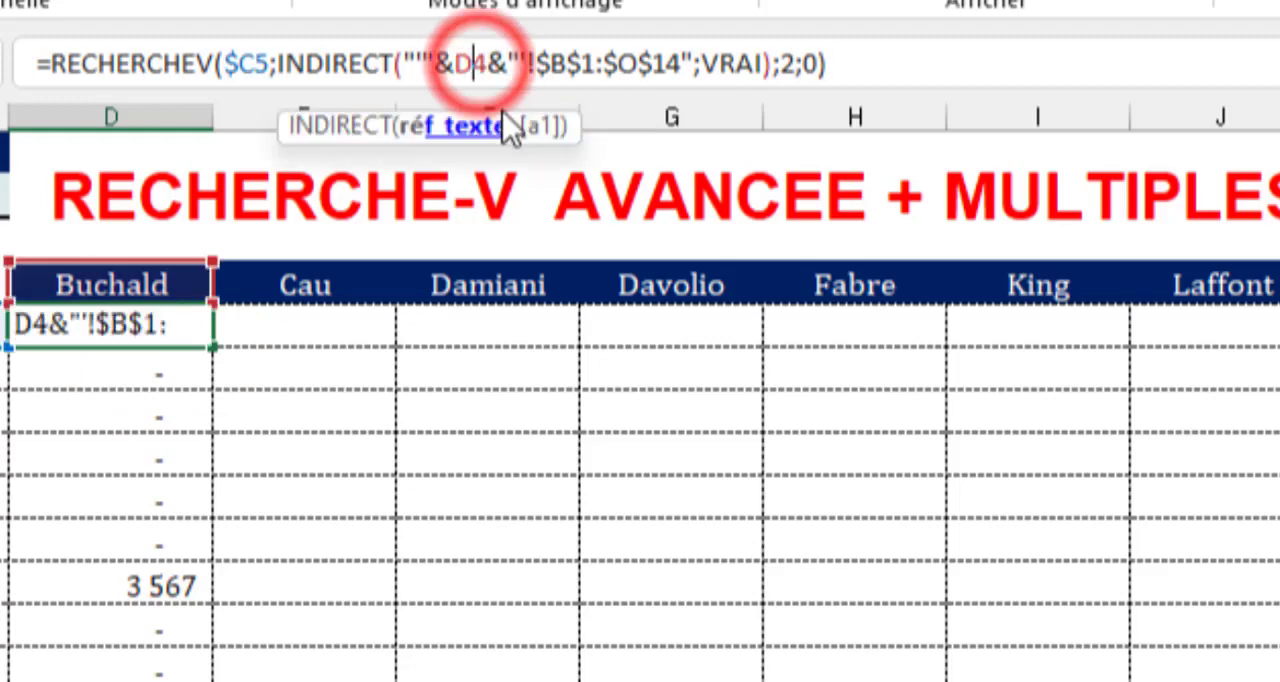
key("F4")
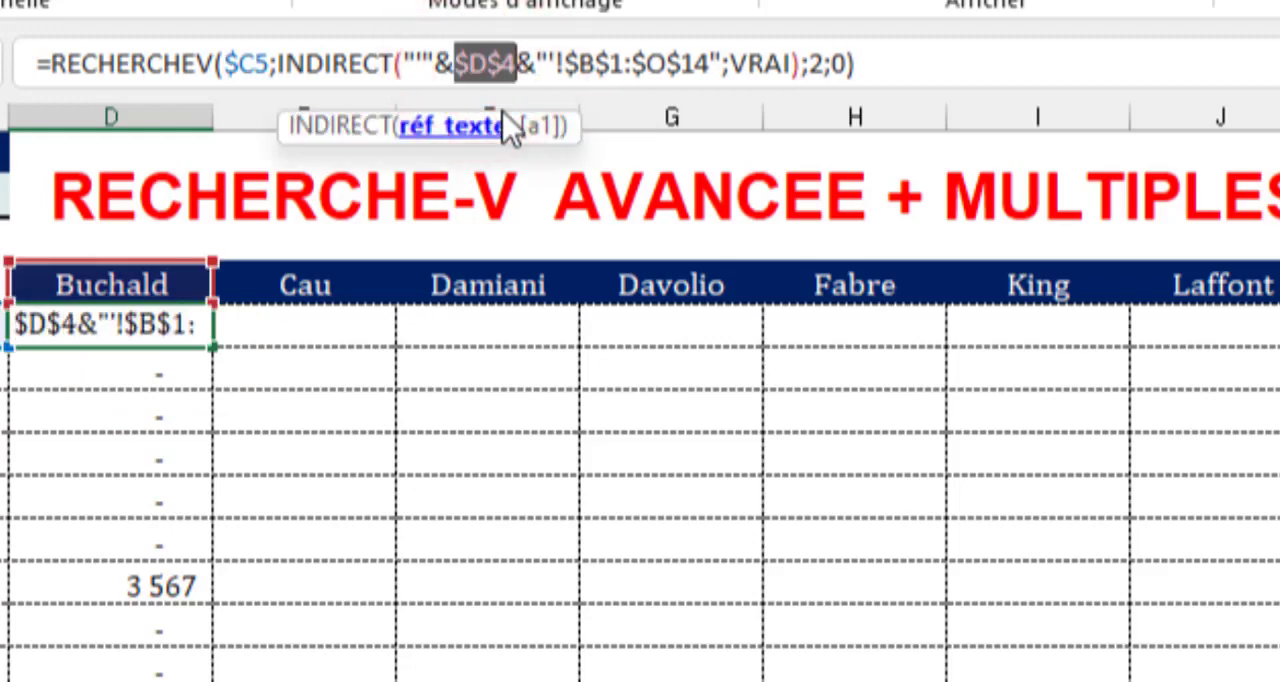
key("F4")
key("ctrl+Return")
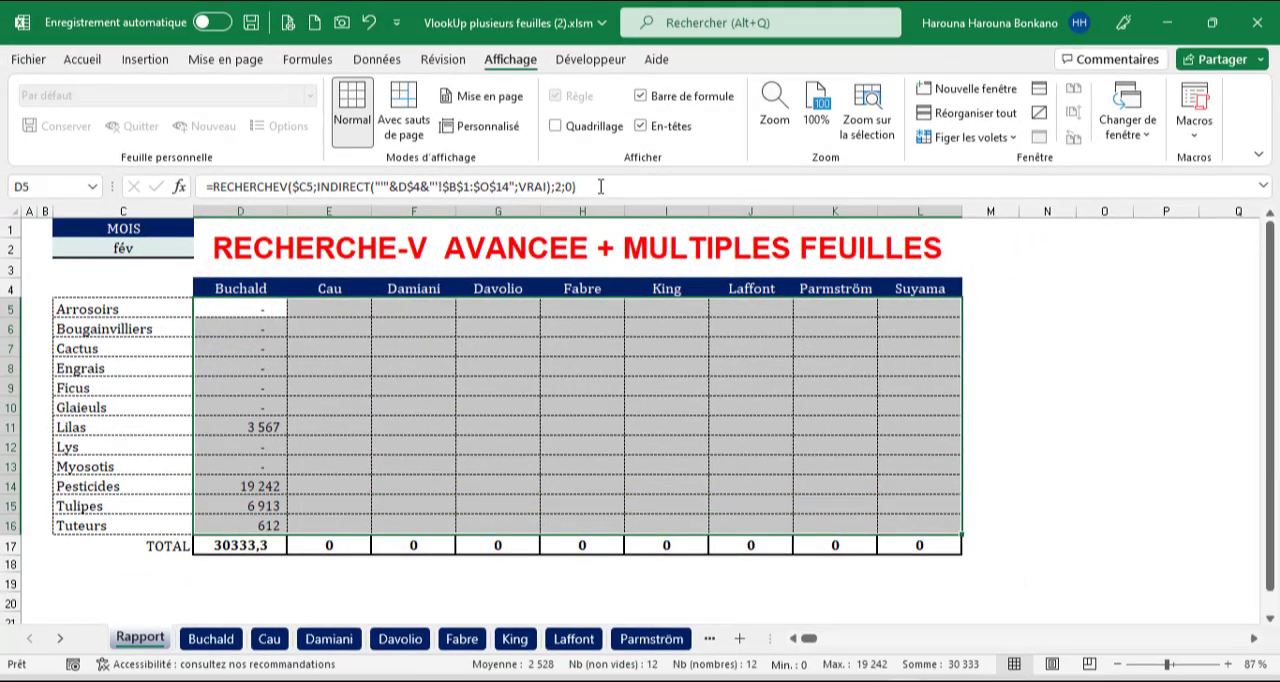
left_click(600, 186)
key("ctrl+Return")
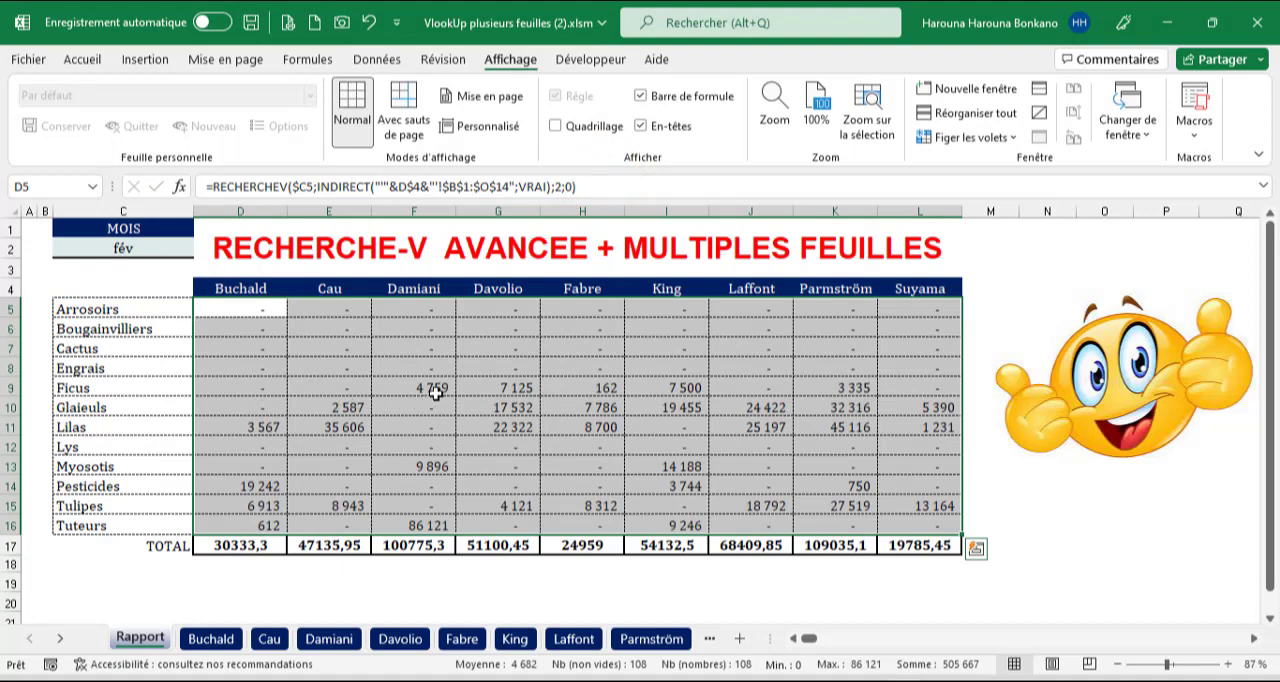
Compare the Lilas value in report column H with the janv value on the fifth individual sheet, and return to Rapport.
left_click_drag(590, 310, 600, 505)
left_click_drag(72, 427, 584, 427)
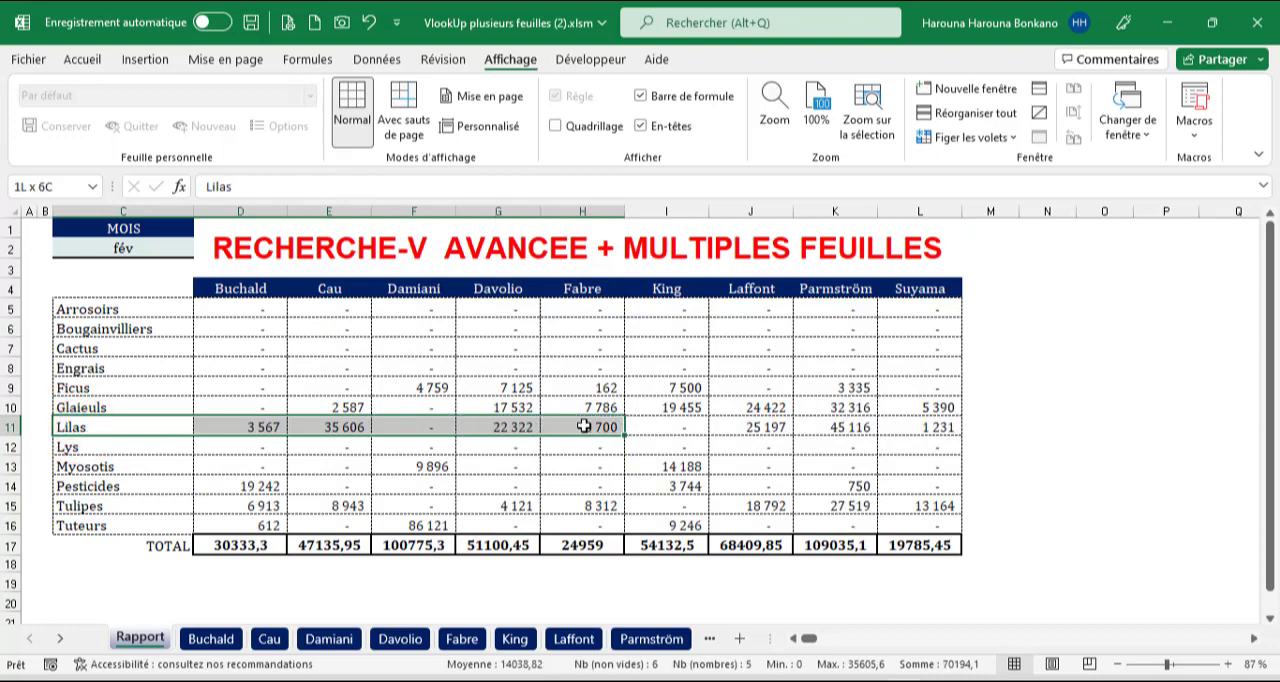
left_click(462, 638)
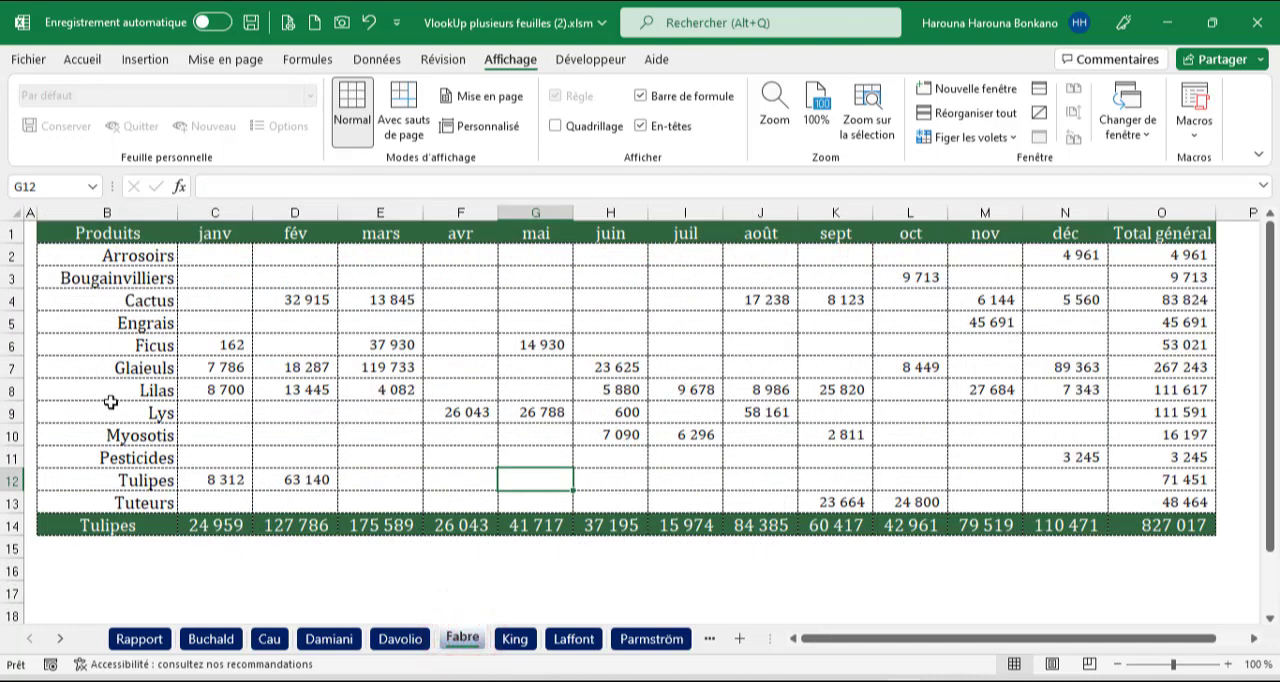
left_click_drag(110, 390, 228, 396)
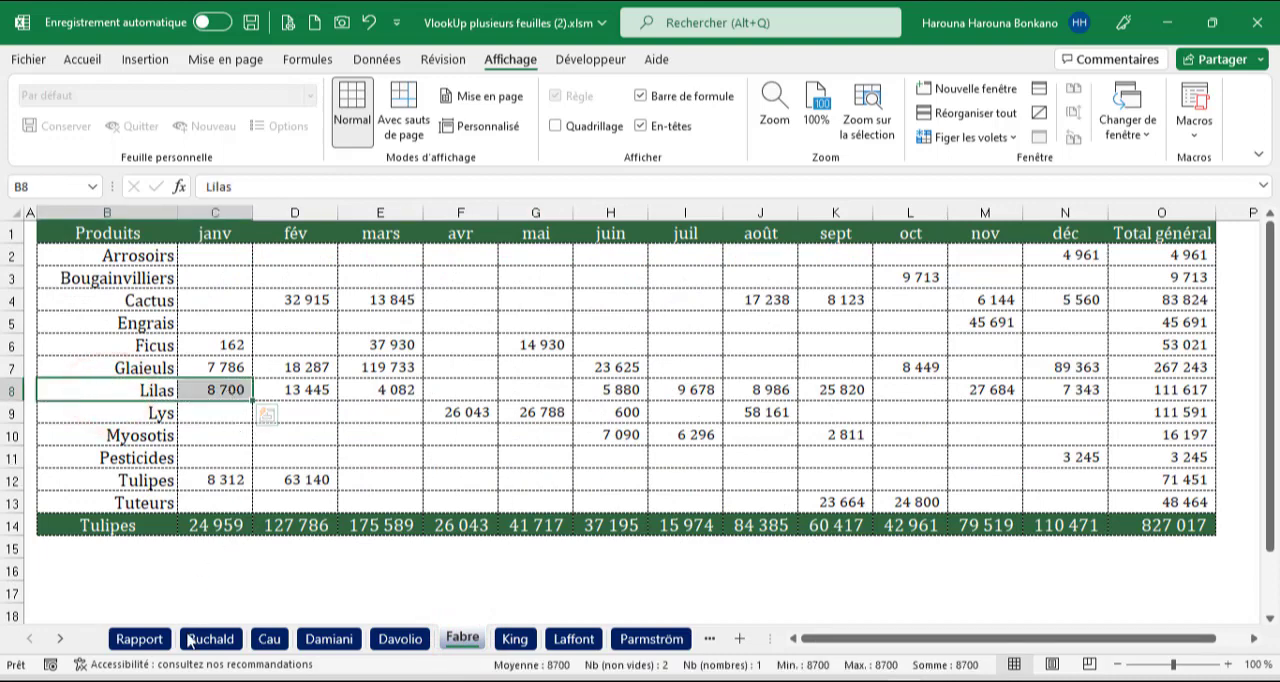
left_click(139, 638)
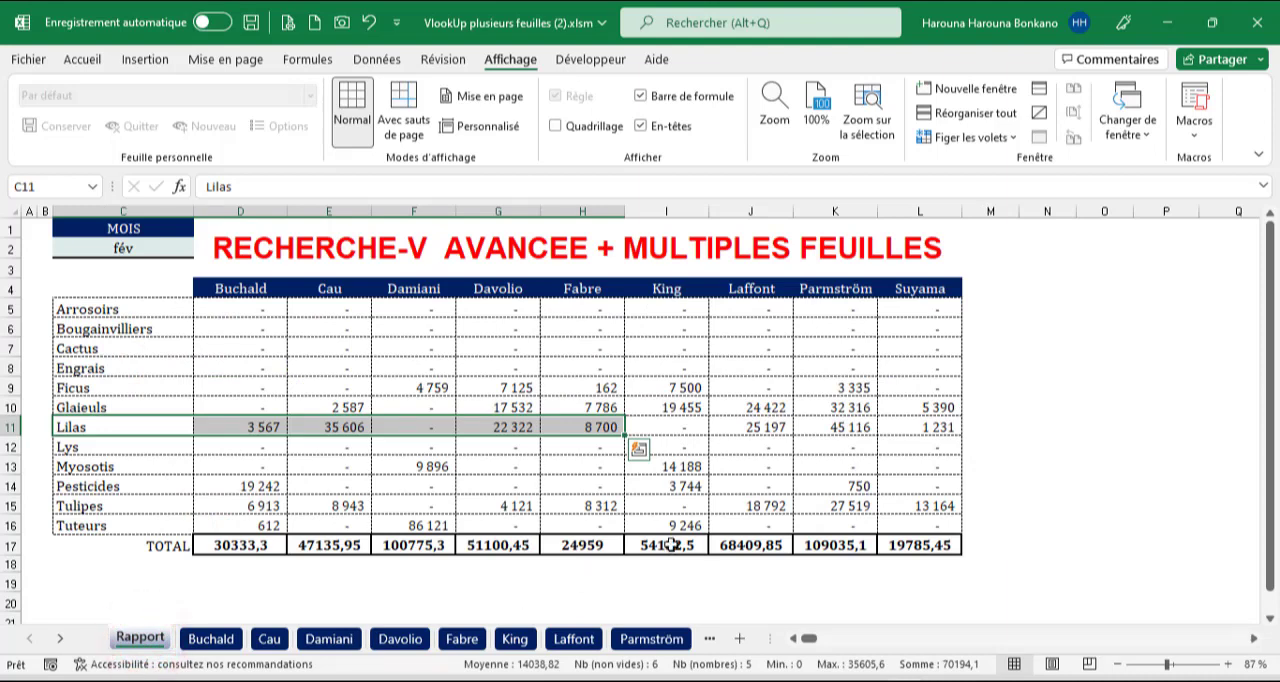
Compare the Glaieuls and Lilas values in report column L with the janv figures on the last individual sheet, and return to Rapport.
left_click(930, 406)
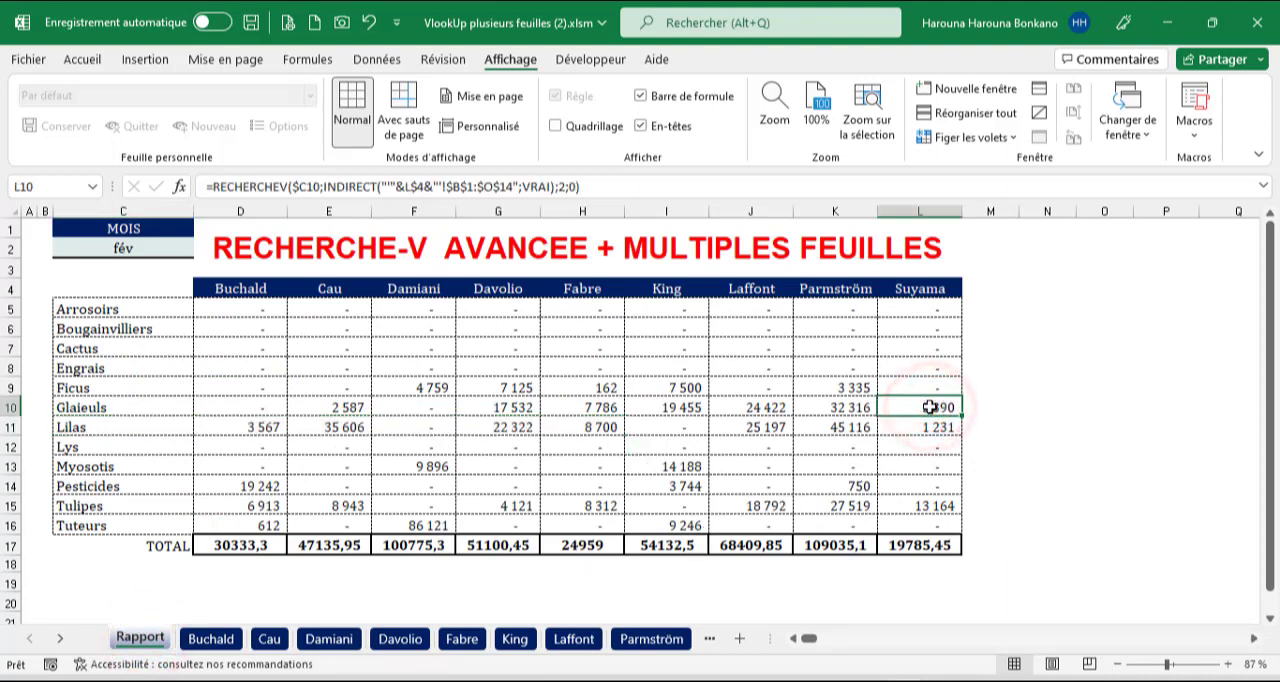
left_click(930, 427)
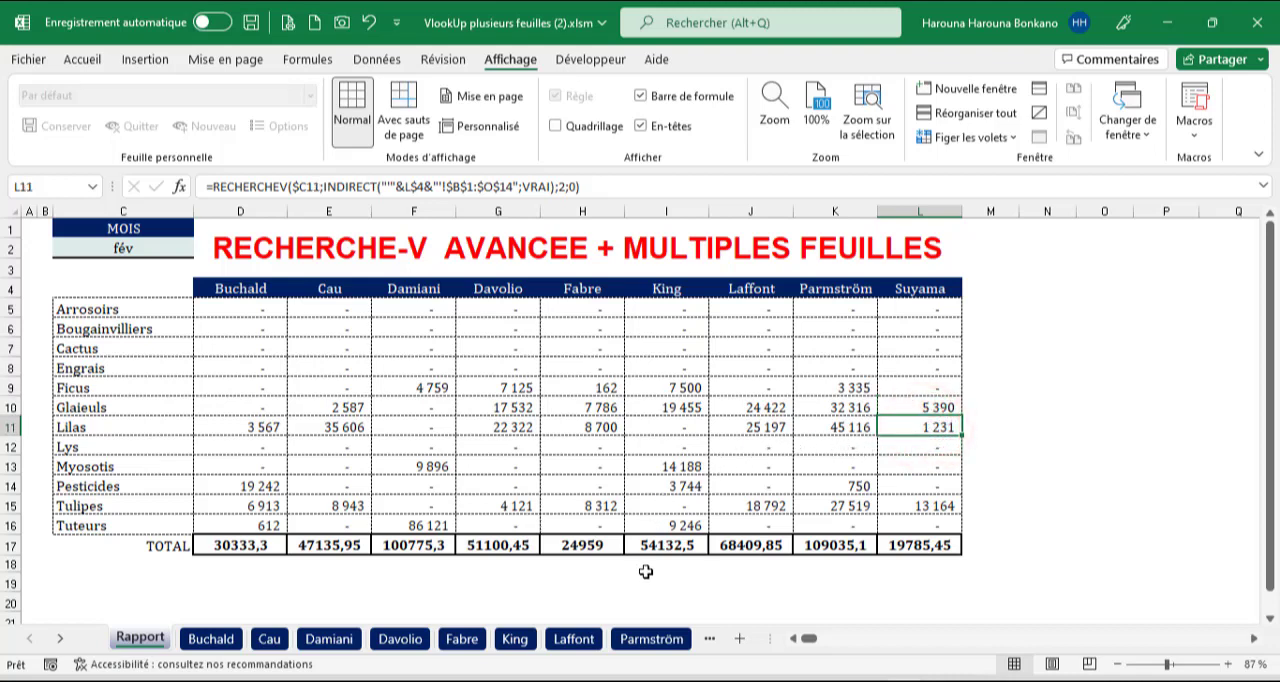
left_click(709, 638)
left_click(660, 638)
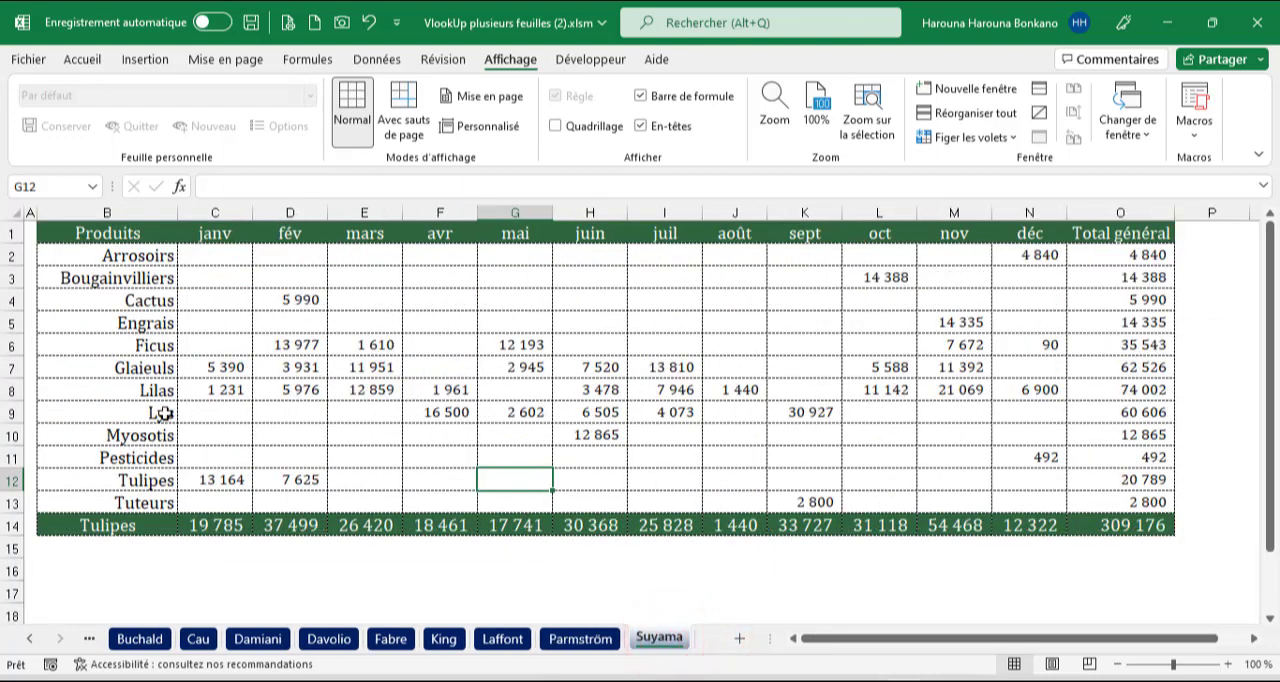
left_click(215, 391)
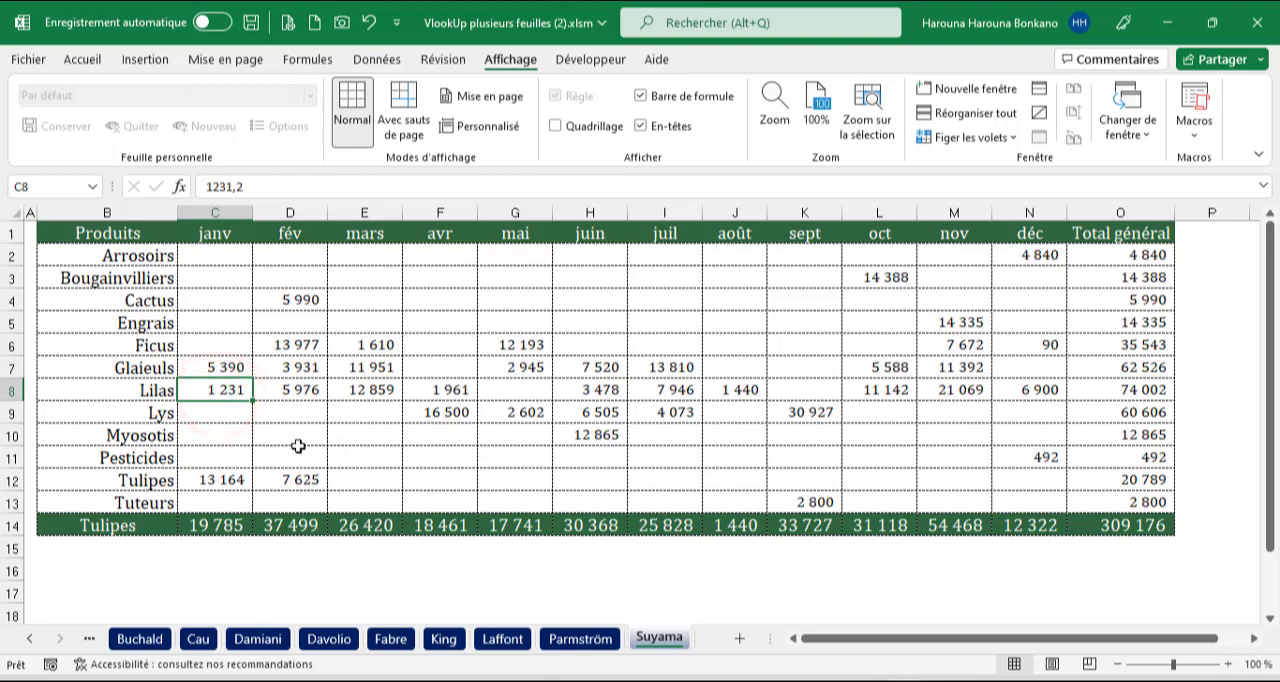
left_click(89, 638)
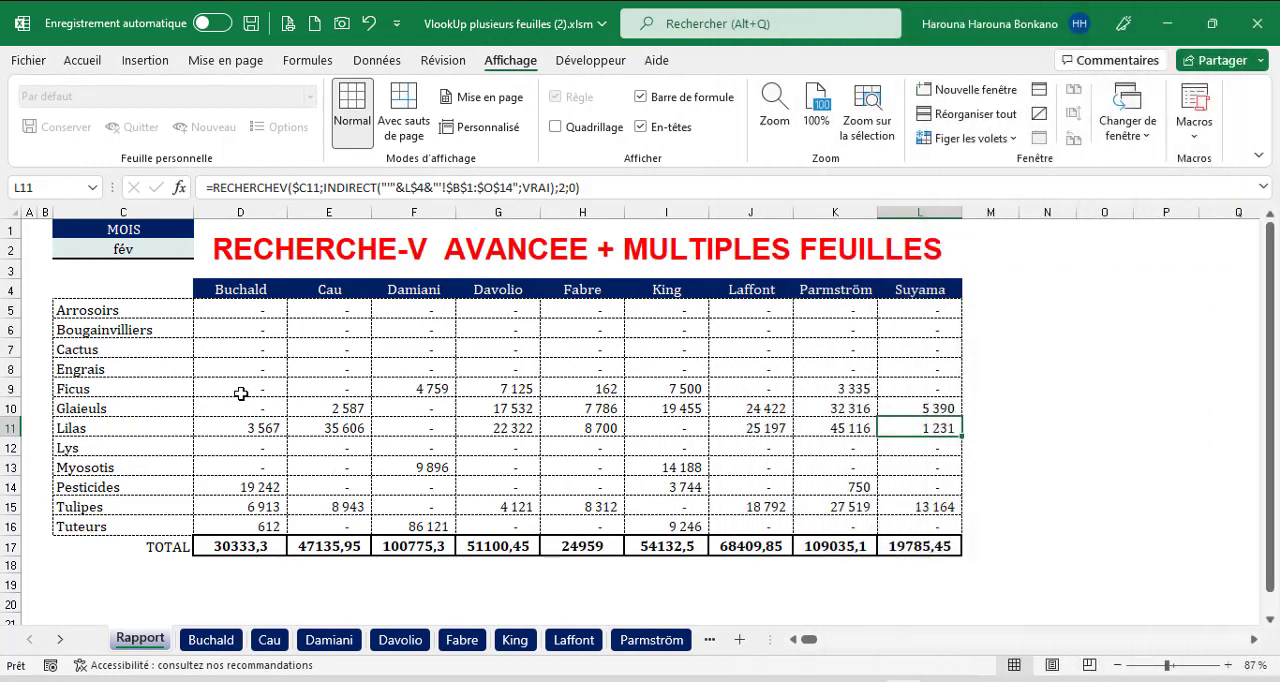
Set the report month in C2 to mars and open the first individual sheet to compare its monthly columns.
left_click(137, 248)
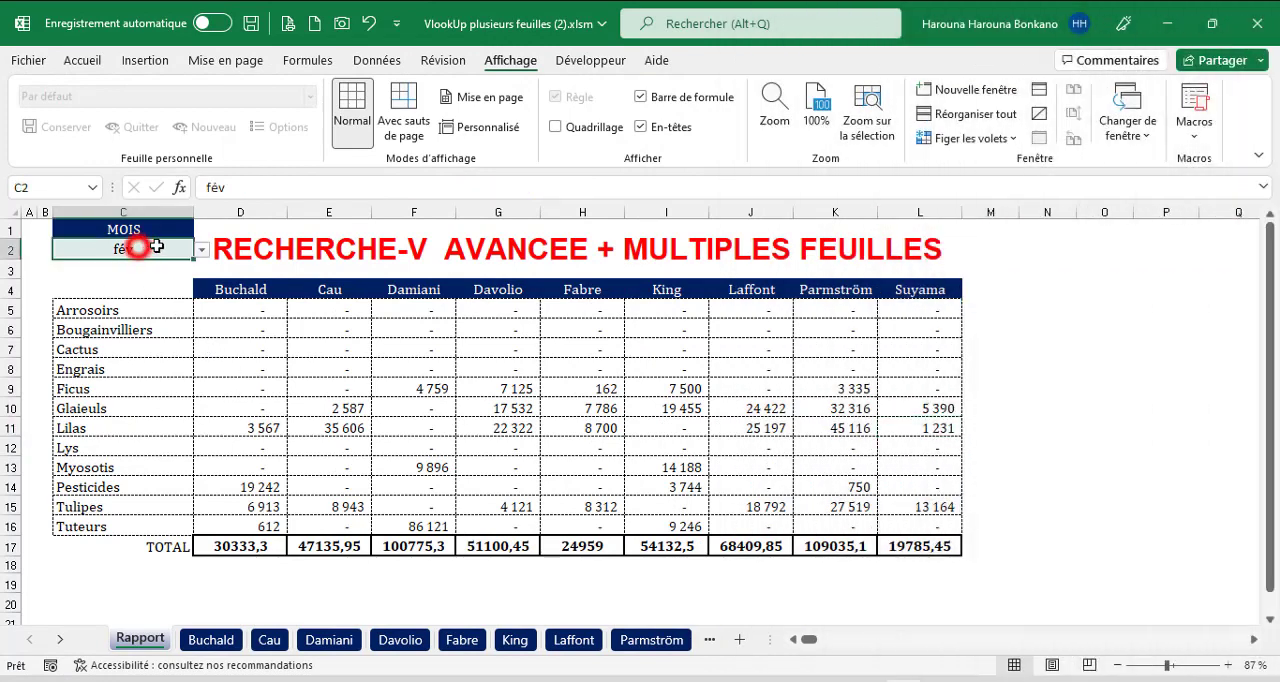
left_click(201, 249)
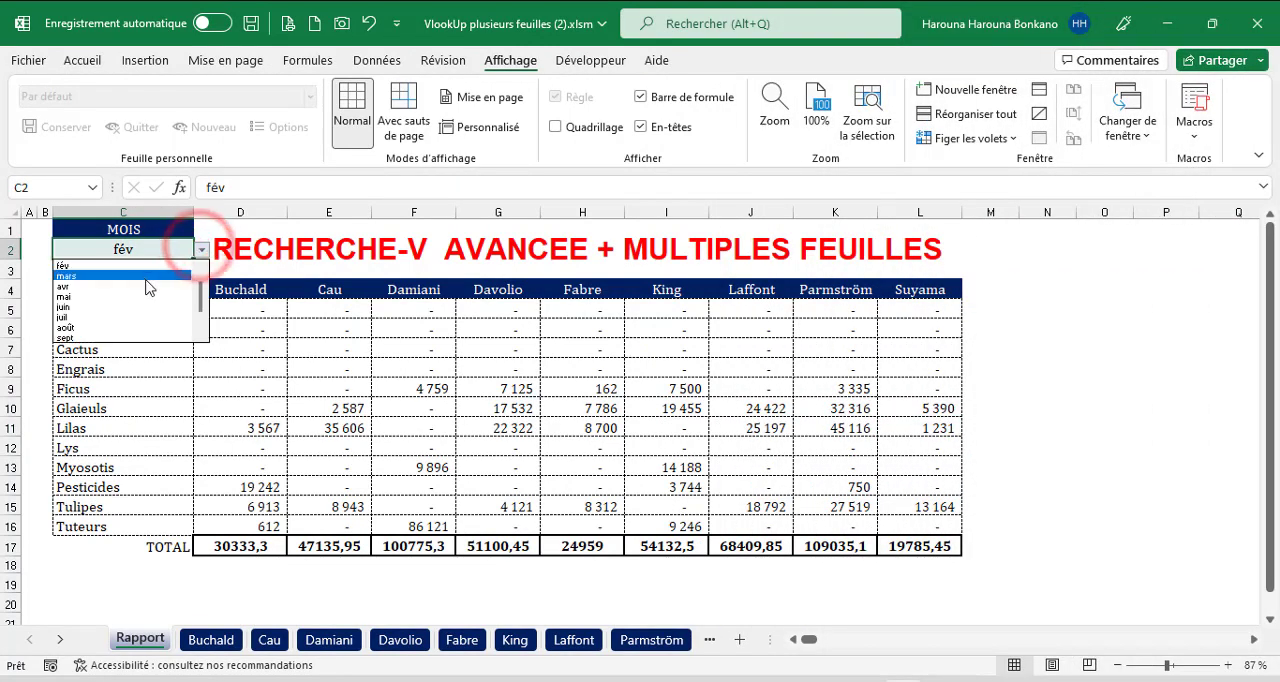
left_click(160, 276)
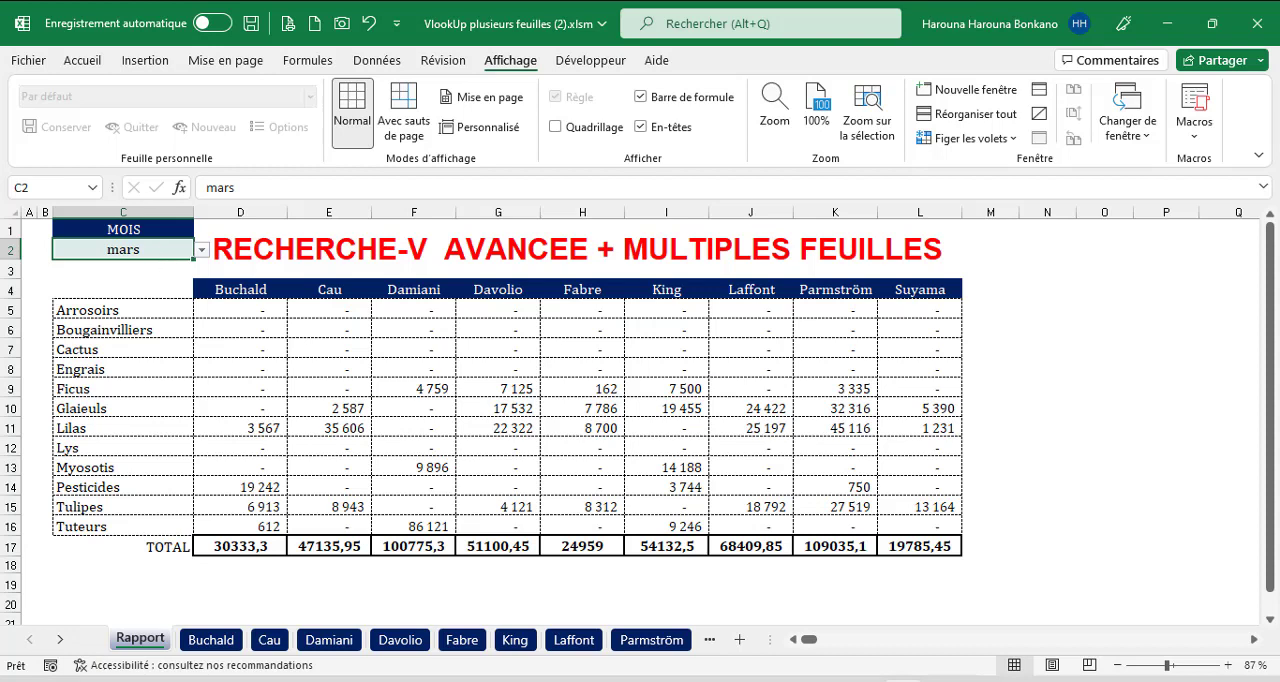
left_click(210, 640)
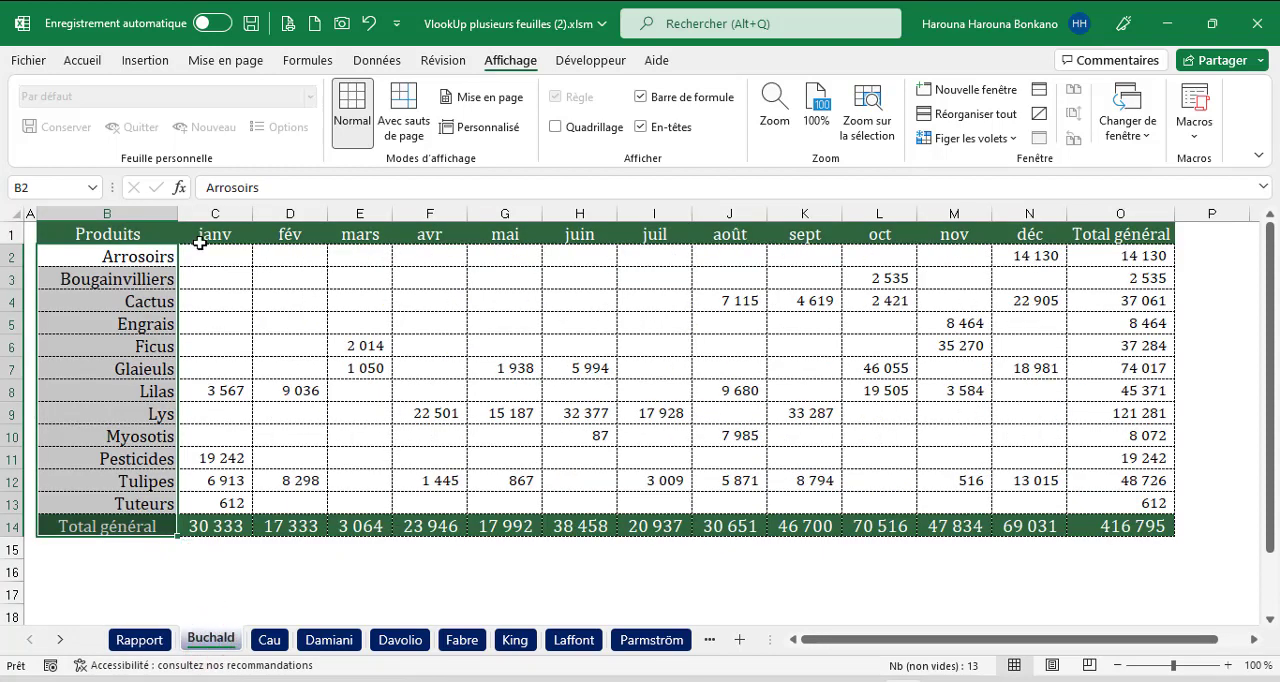
Check the month headers on the first individual sheet, and begin an EQUIV formula in Rapport C3 with $C$2 as lookup value.
left_click_drag(205, 236, 1030, 240)
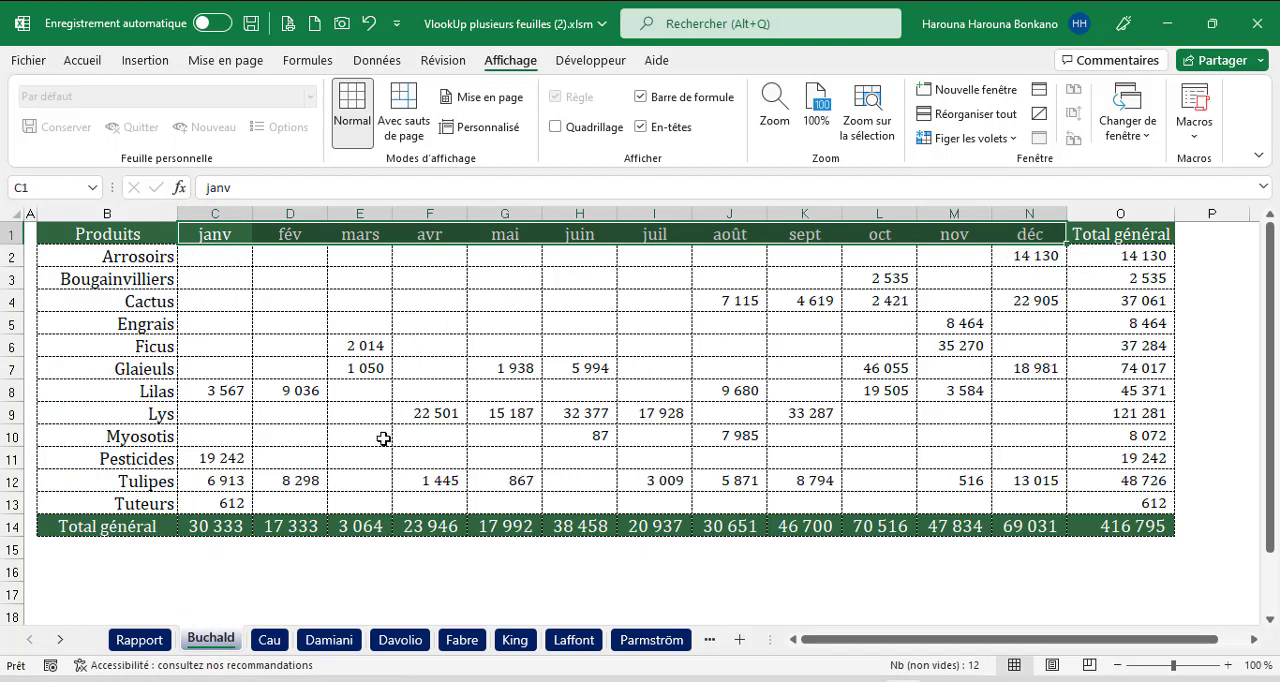
left_click(139, 640)
left_click(112, 268)
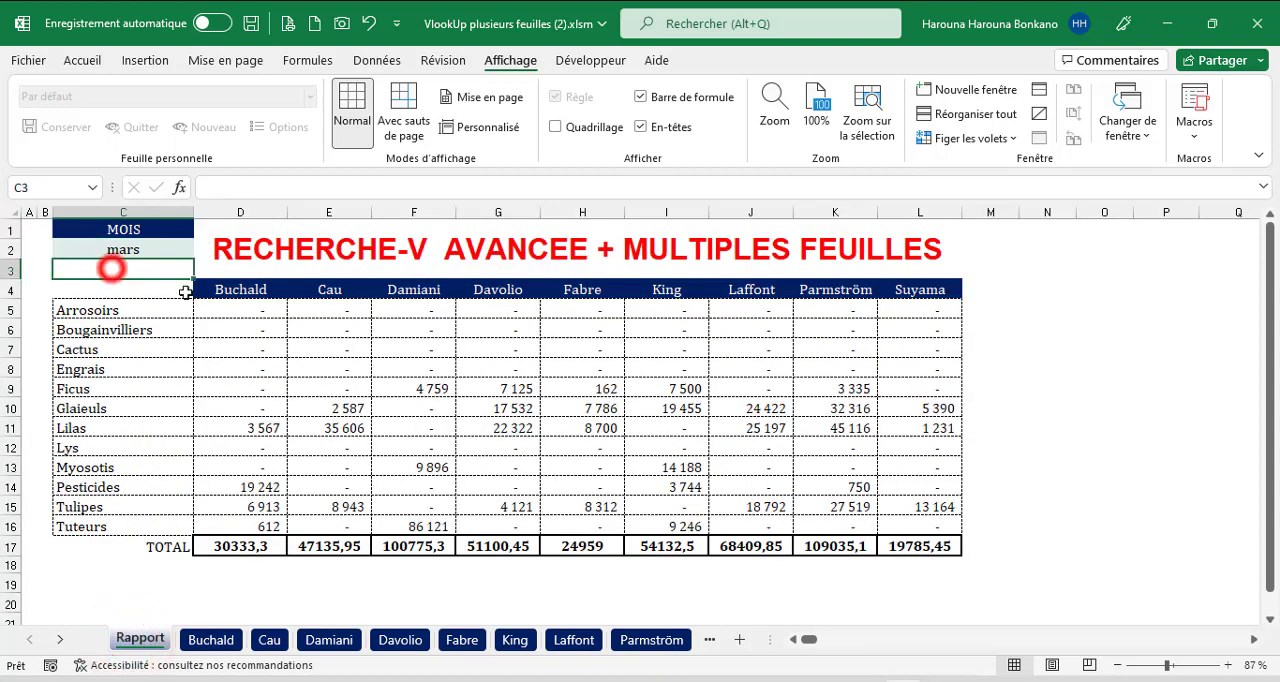
type("=eq")
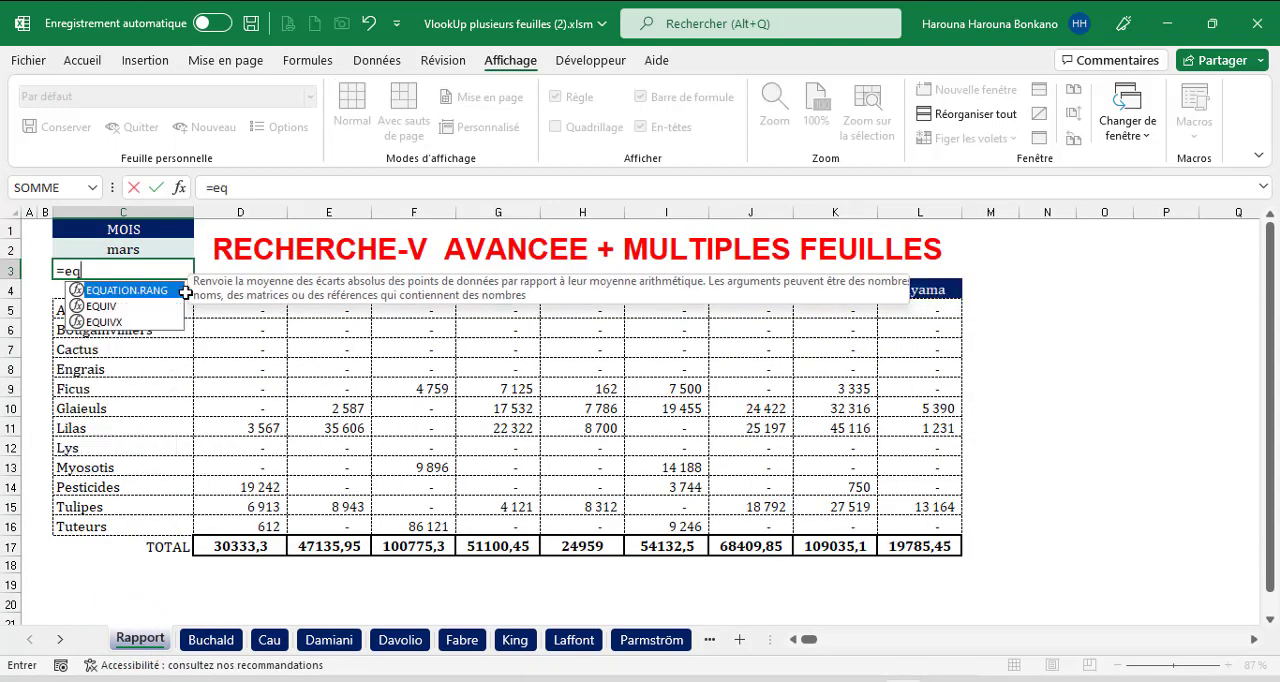
type("ui")
key("Tab")
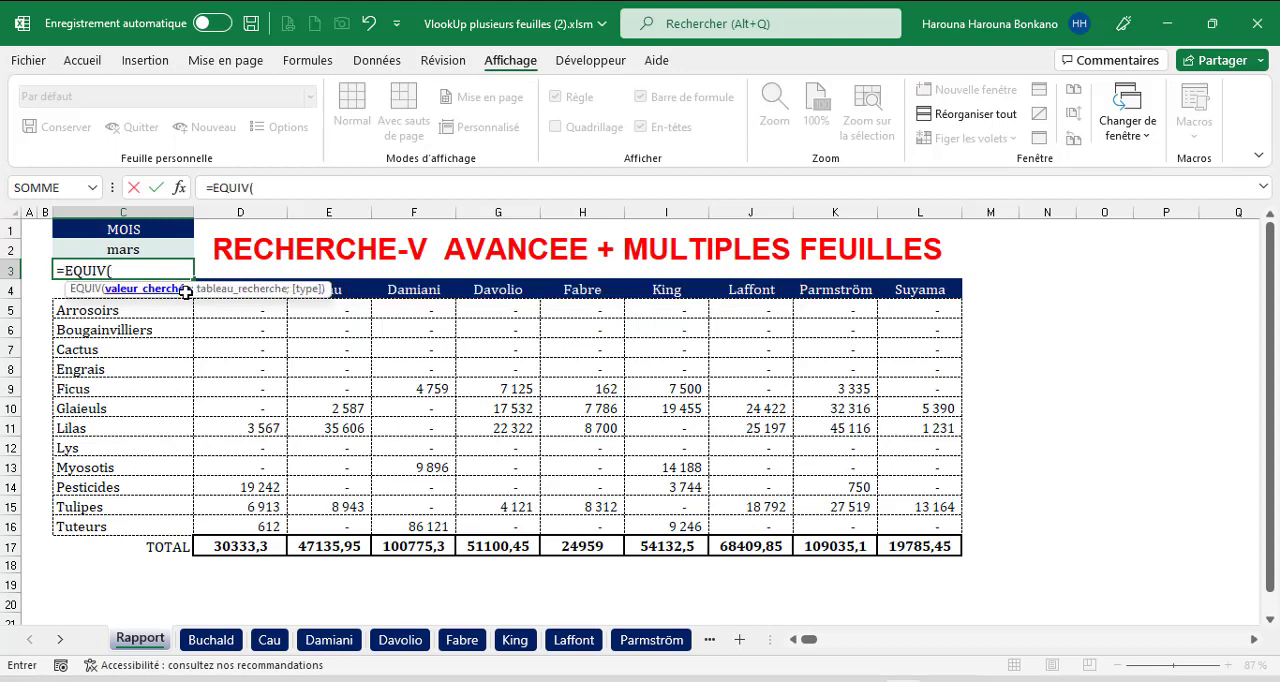
left_click(90, 246)
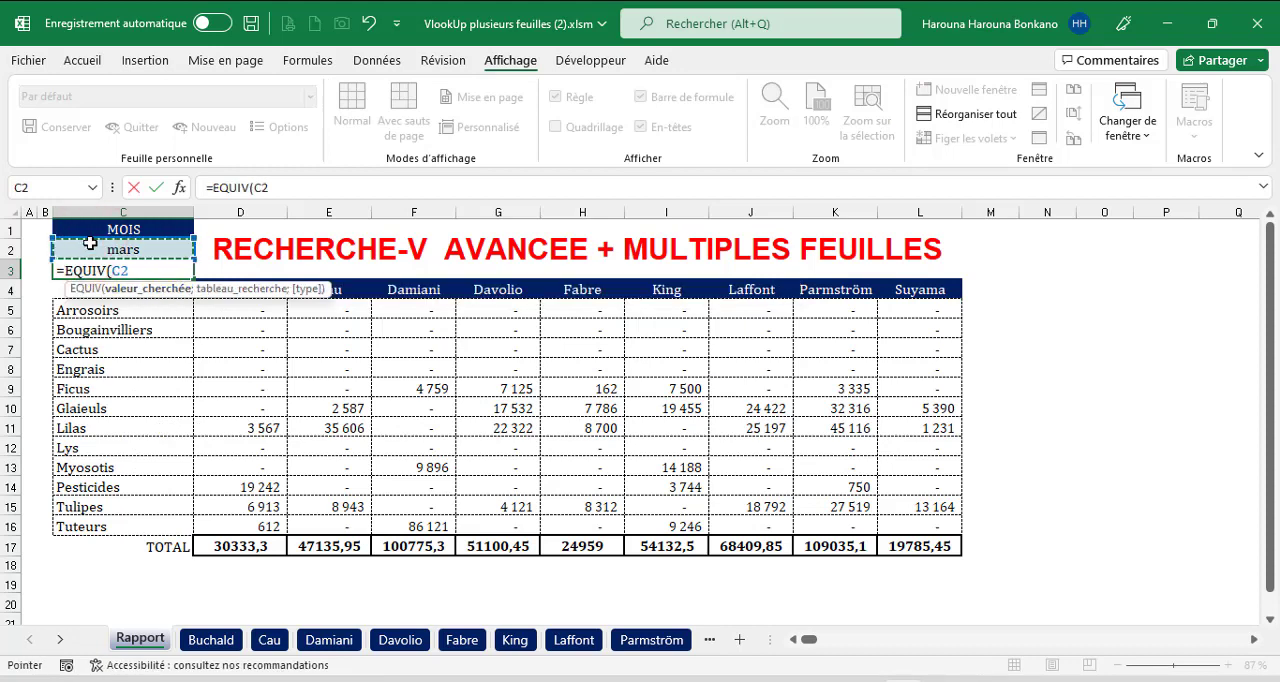
key("F4")
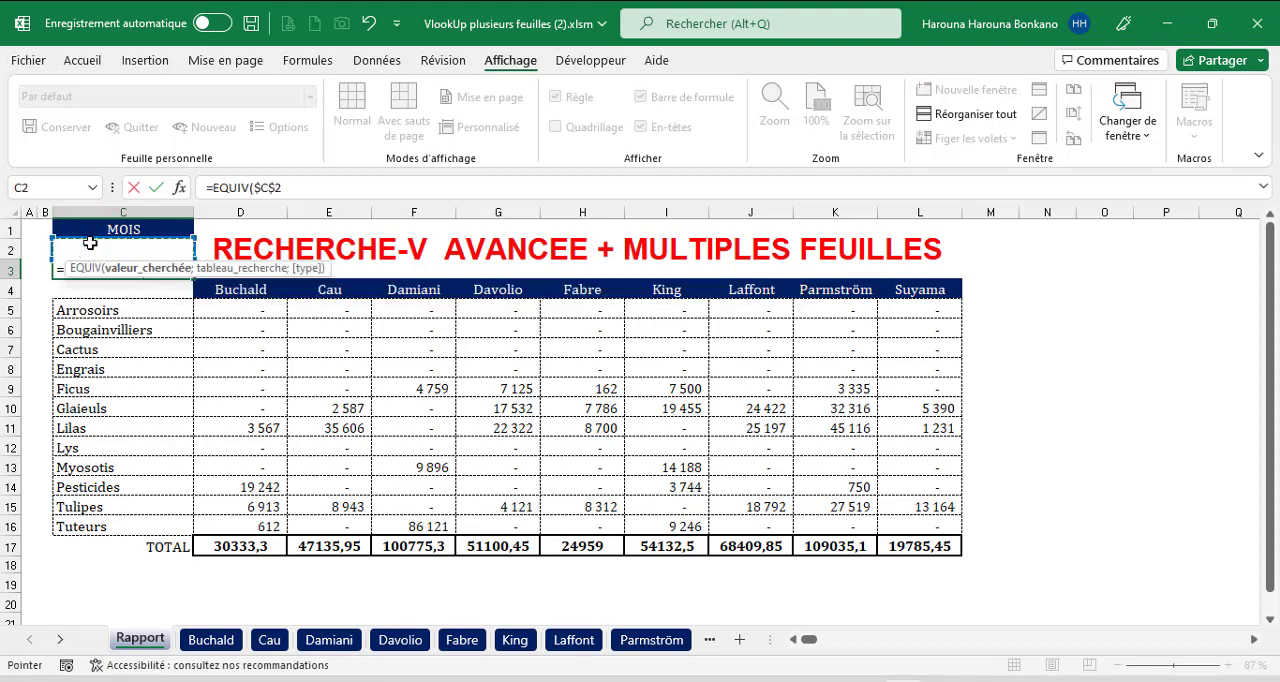
type(";")
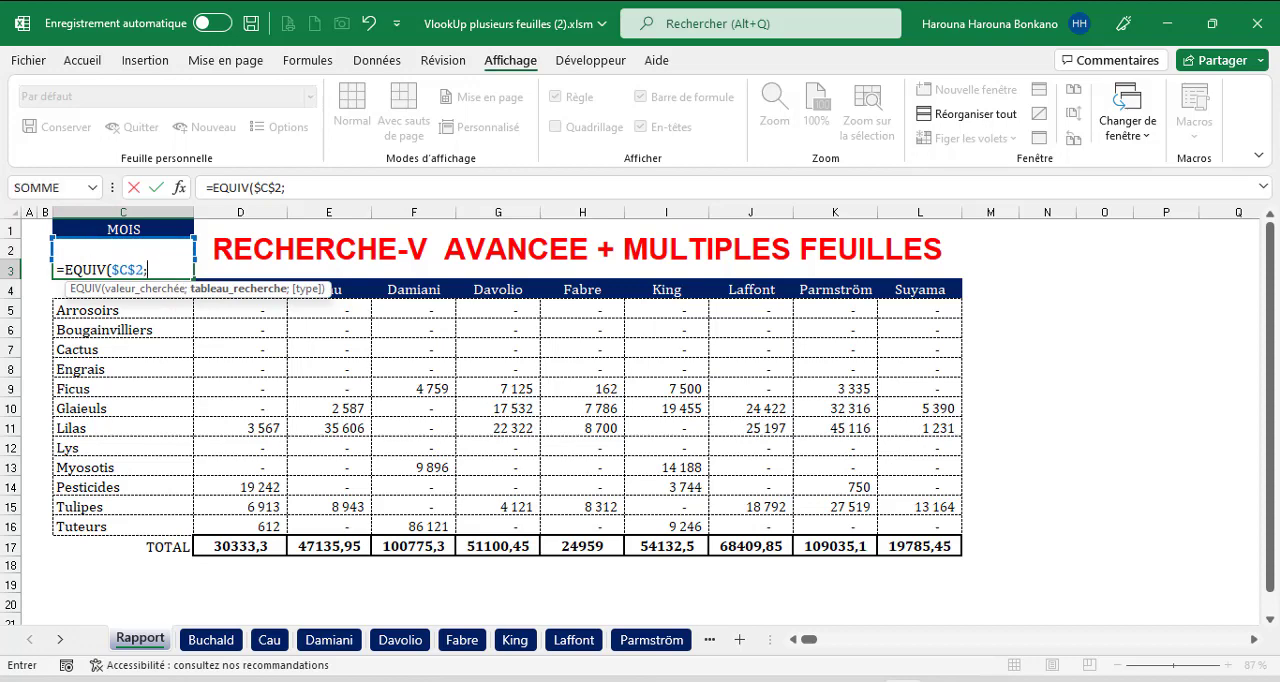
Complete C3's EQUIV with the first individual sheet's month headers $C$1:$N$1 and match type 0, entered as an array formula.
left_click(211, 640)
left_click_drag(188, 234, 1004, 233)
key("F4")
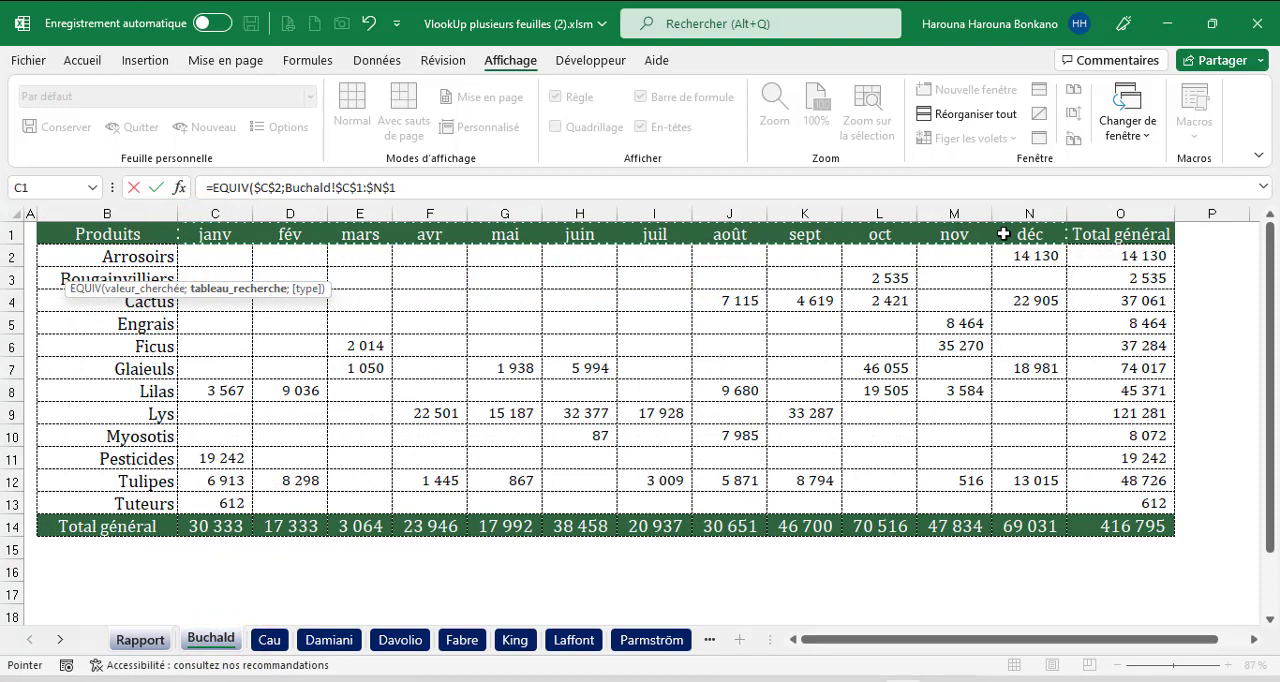
type(";0)")
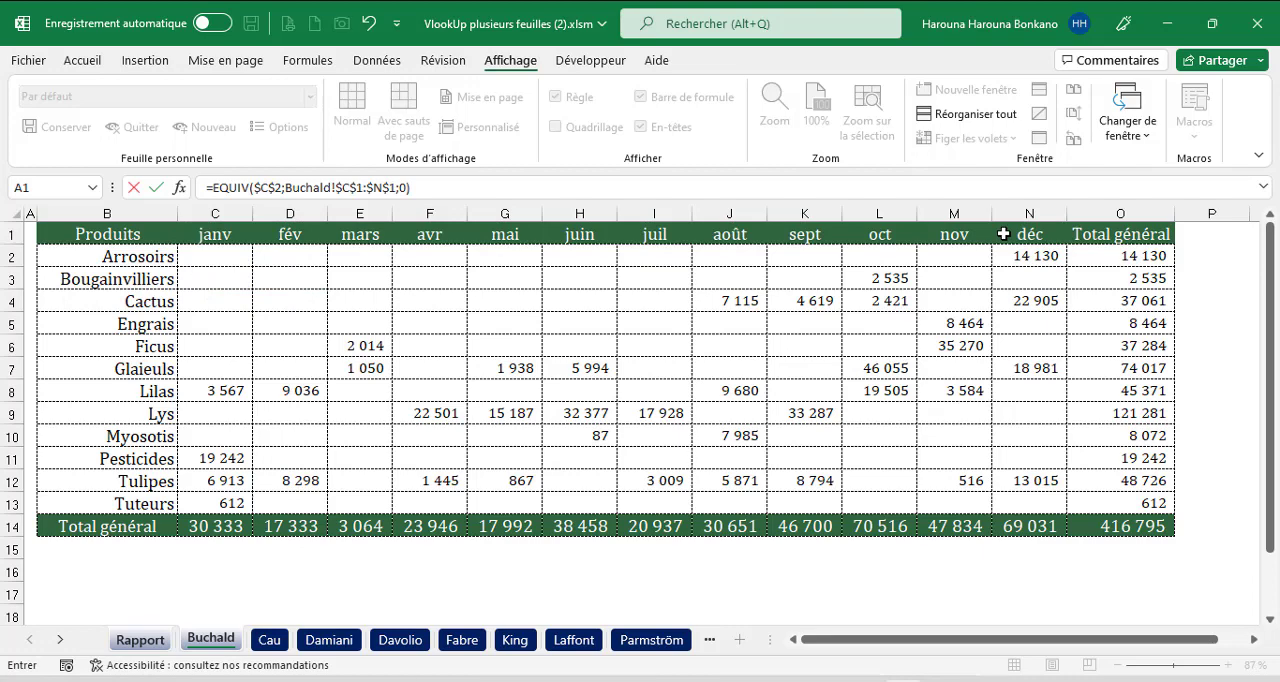
key("ctrl+shift+Return")
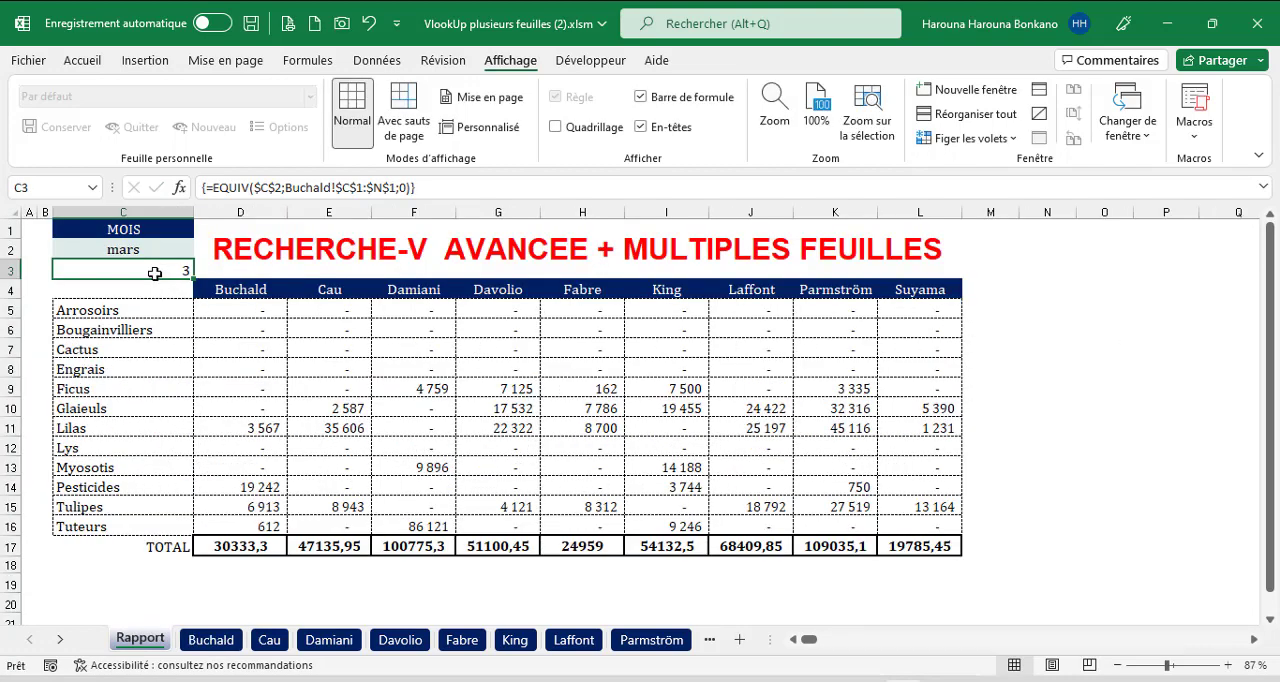
Check the position of mars by counting the month headers from janv on the first individual sheet, and return to Rapport.
left_click(211, 640)
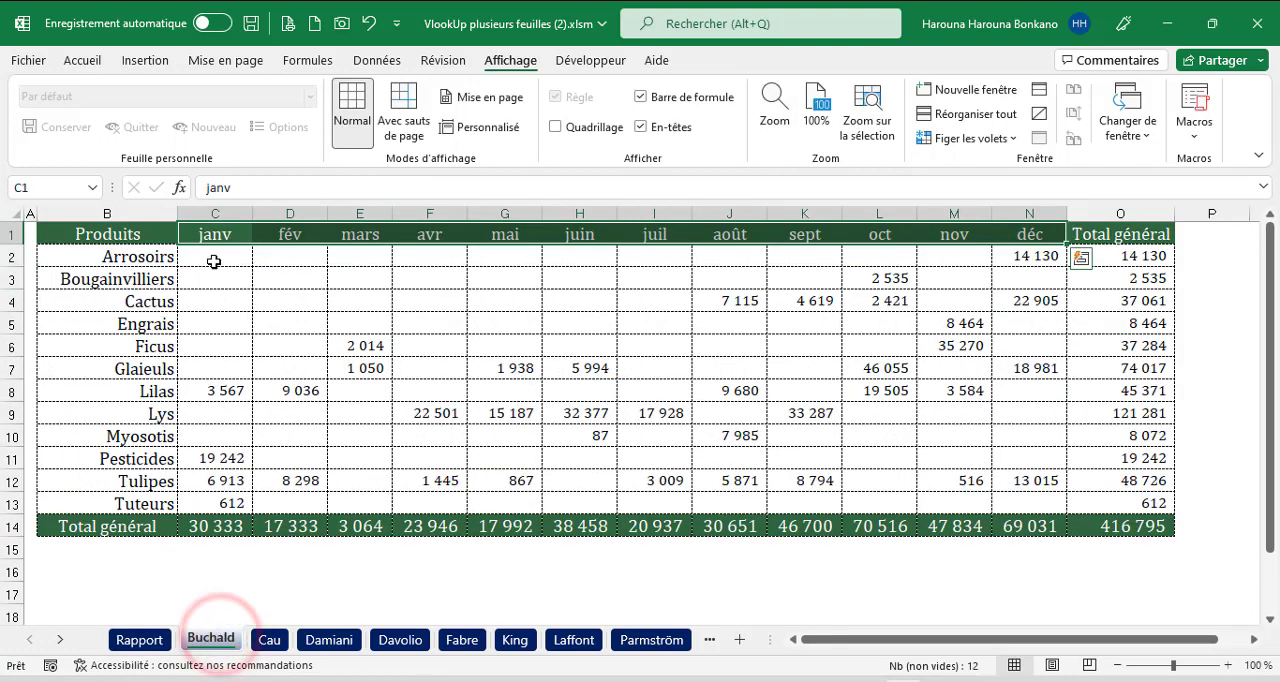
left_click(239, 234)
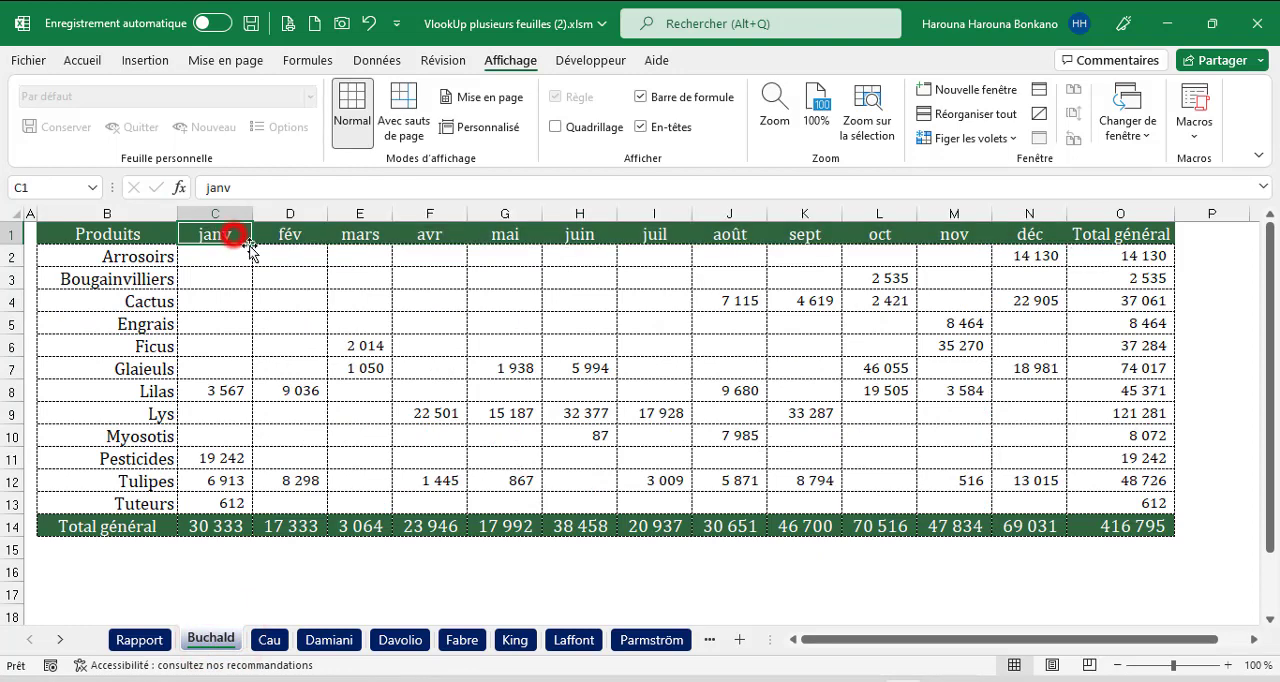
left_click(265, 236)
left_click(364, 236)
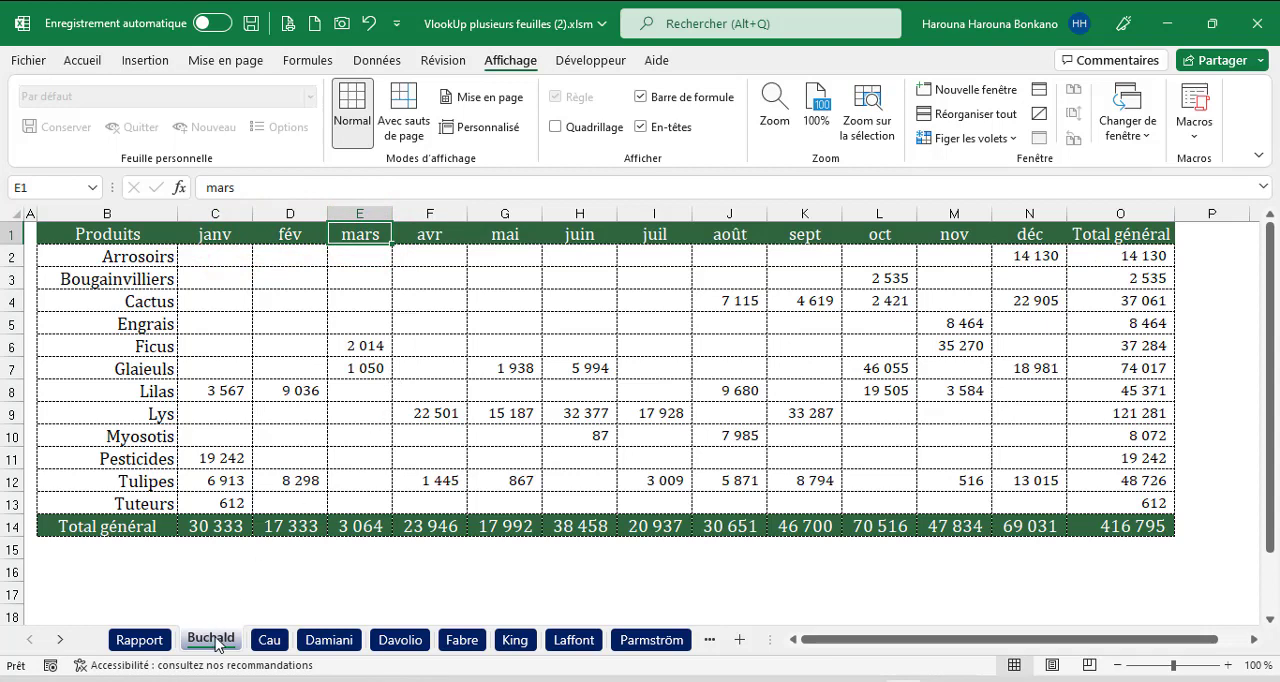
left_click(139, 640)
Set the report month in C2 to janv and check the EQUIV position in C3.
left_click(172, 233)
left_click(174, 248)
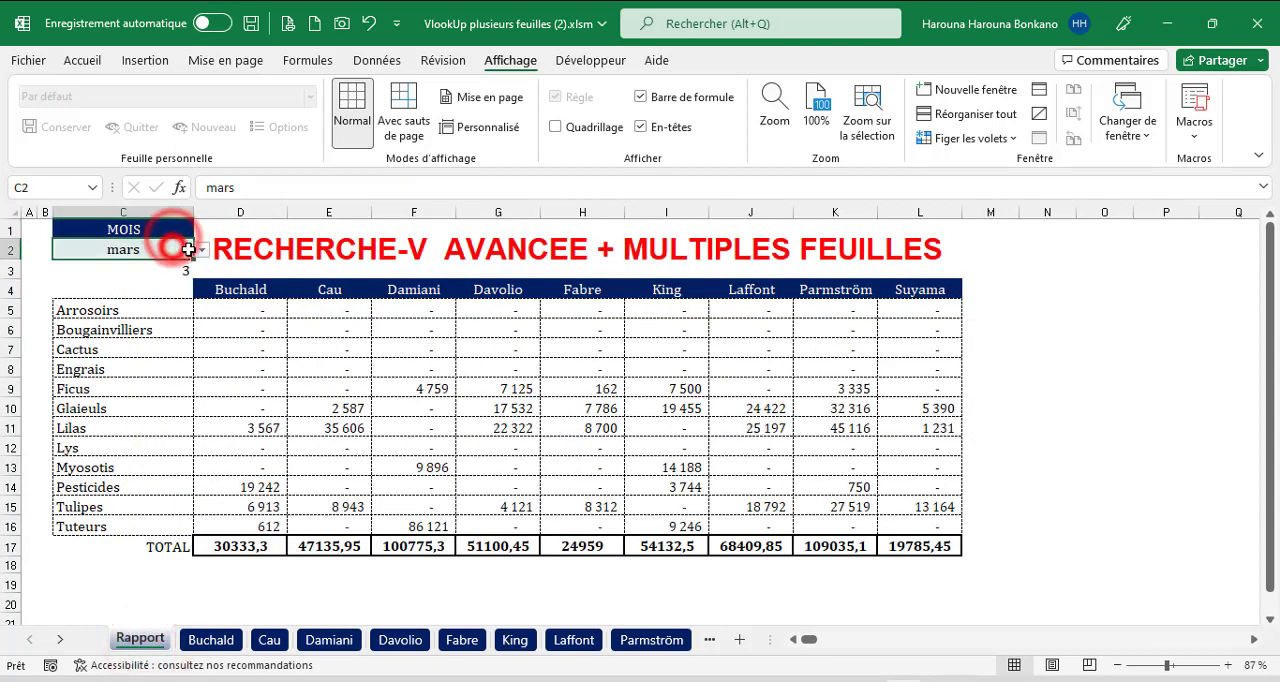
left_click(200, 249)
left_click(115, 264)
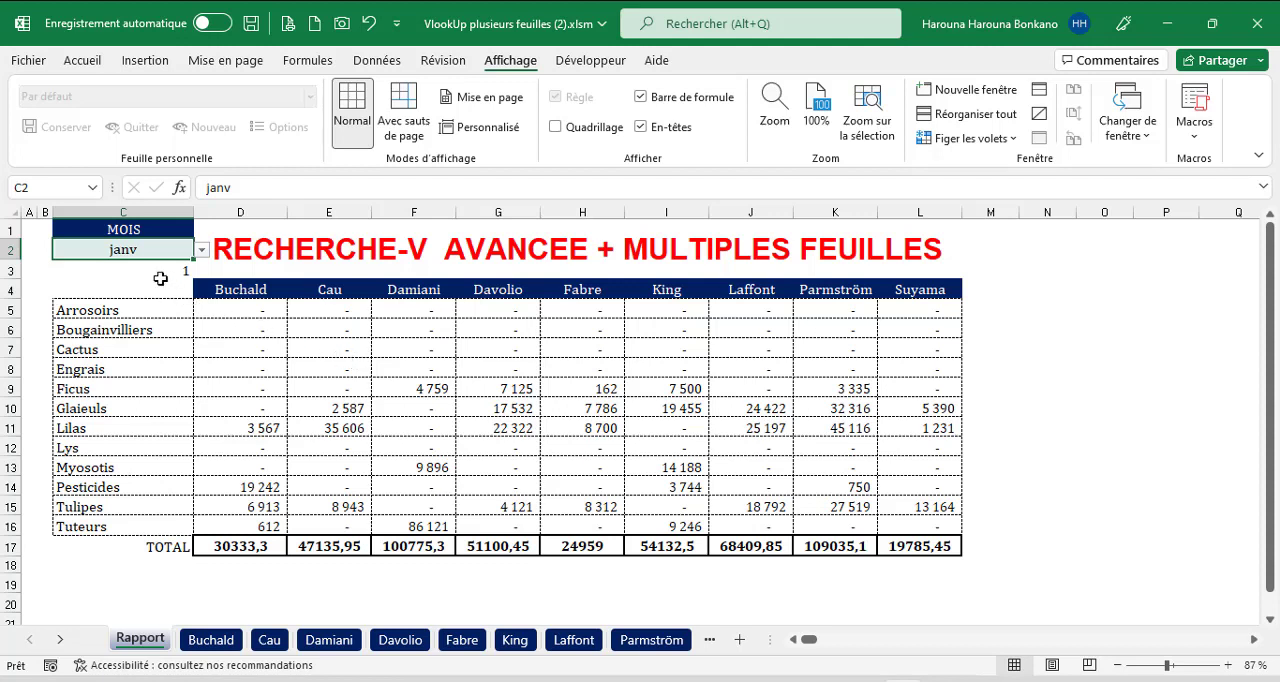
left_click(160, 278)
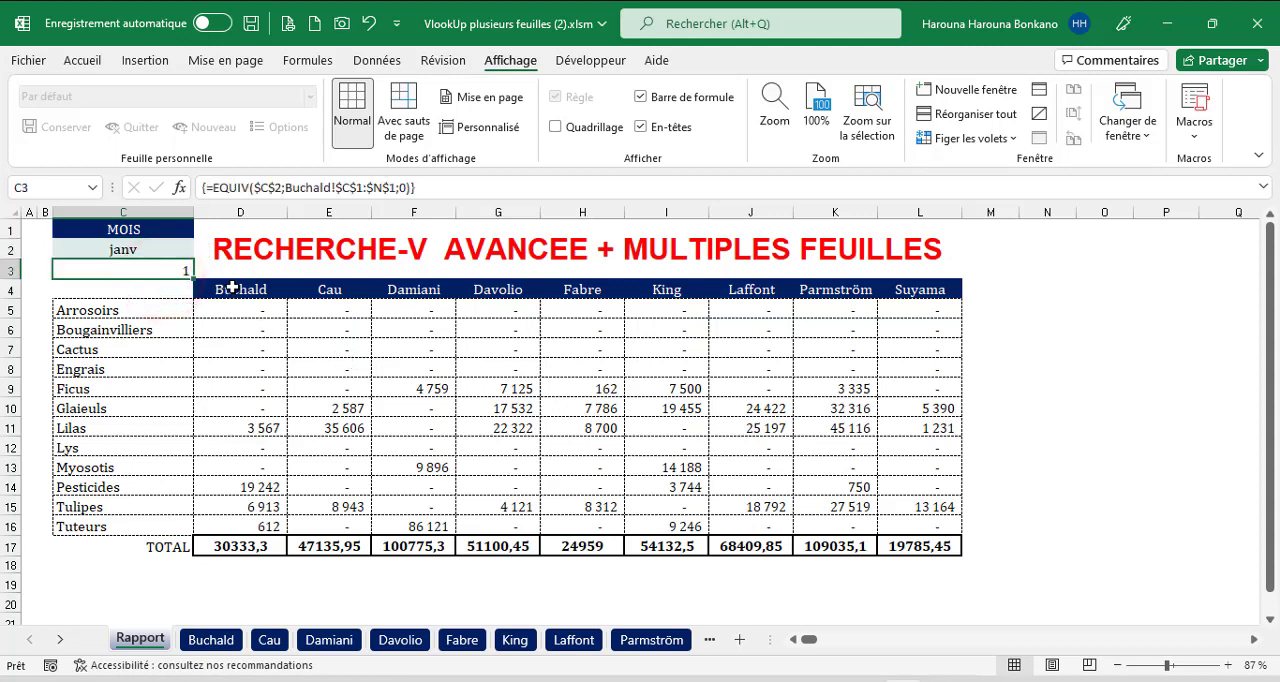
Compare D5:D16 and the column index in its RECHERCHEV formula with the janv column on the first individual sheet, and return to Rapport.
left_click_drag(220, 310, 240, 526)
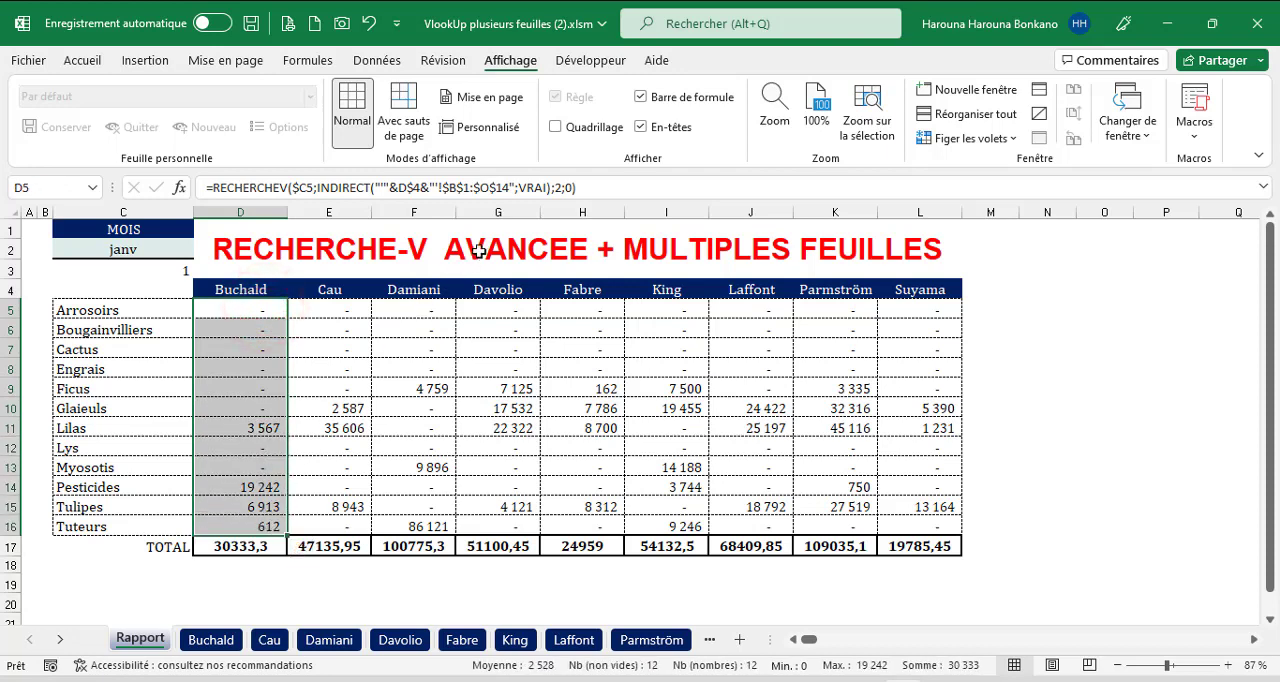
double_click(561, 187)
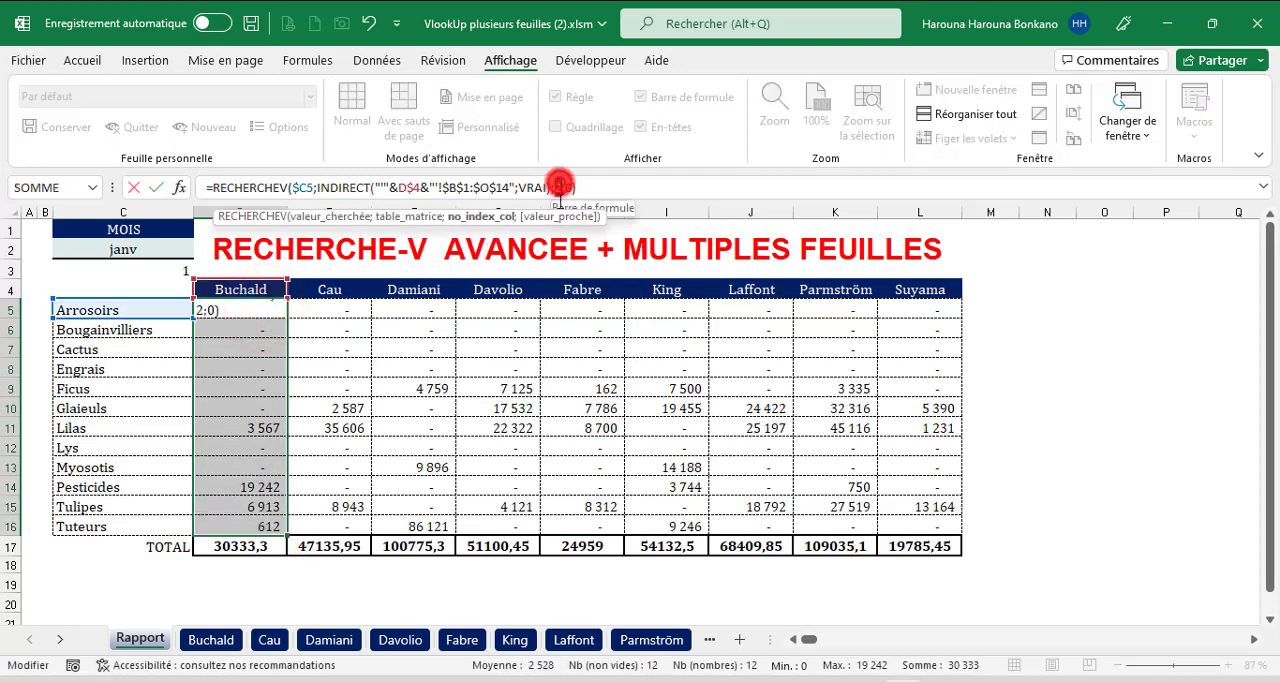
left_click(212, 640)
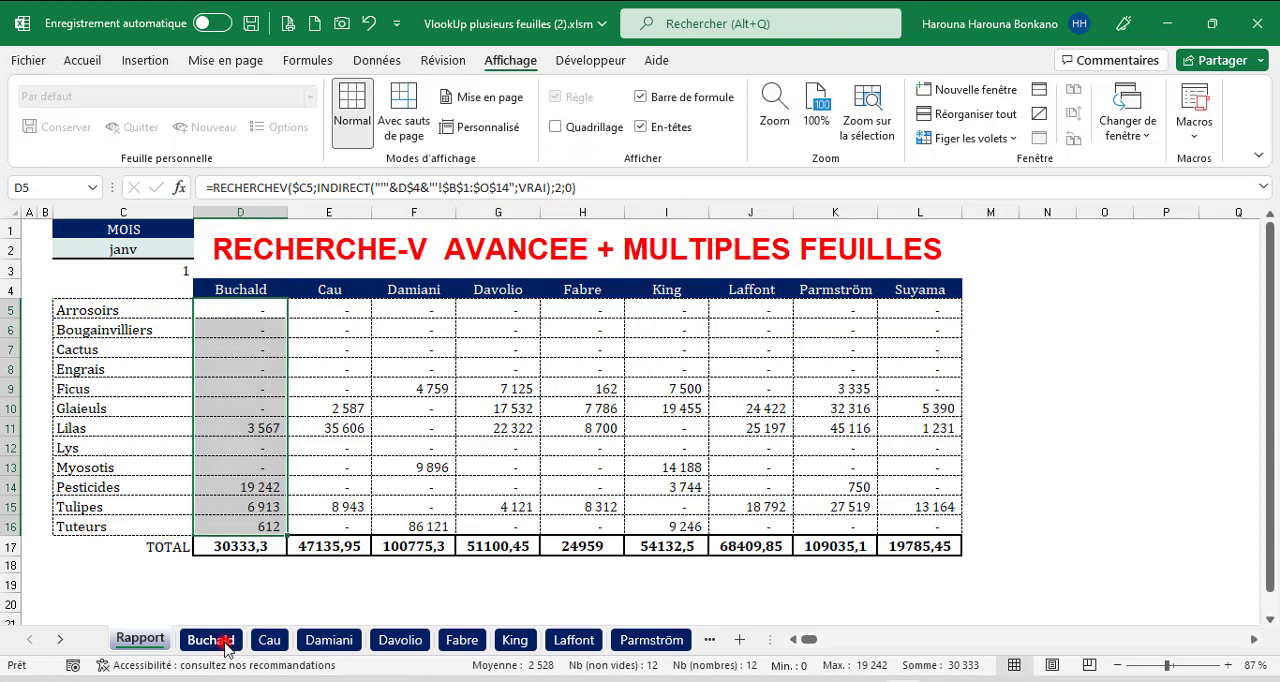
left_click_drag(237, 262, 229, 500)
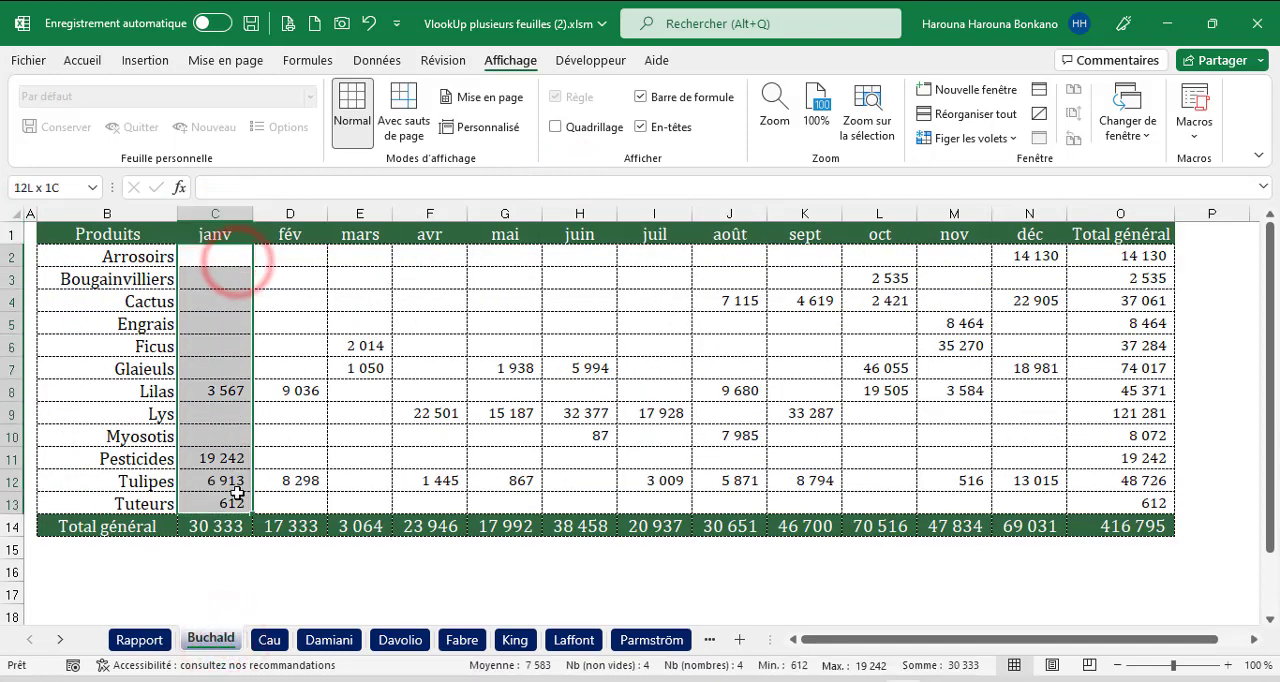
left_click(140, 640)
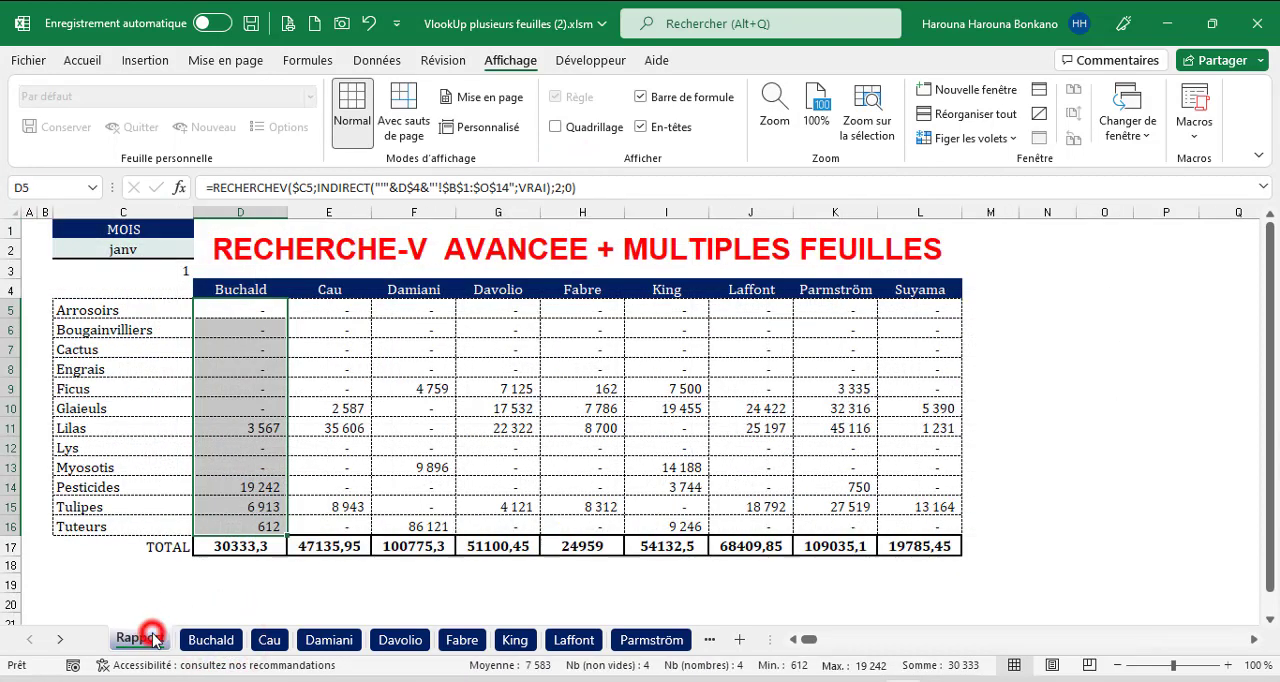
Add +1 to the end of the EQUIV formula in C3.
left_click(150, 271)
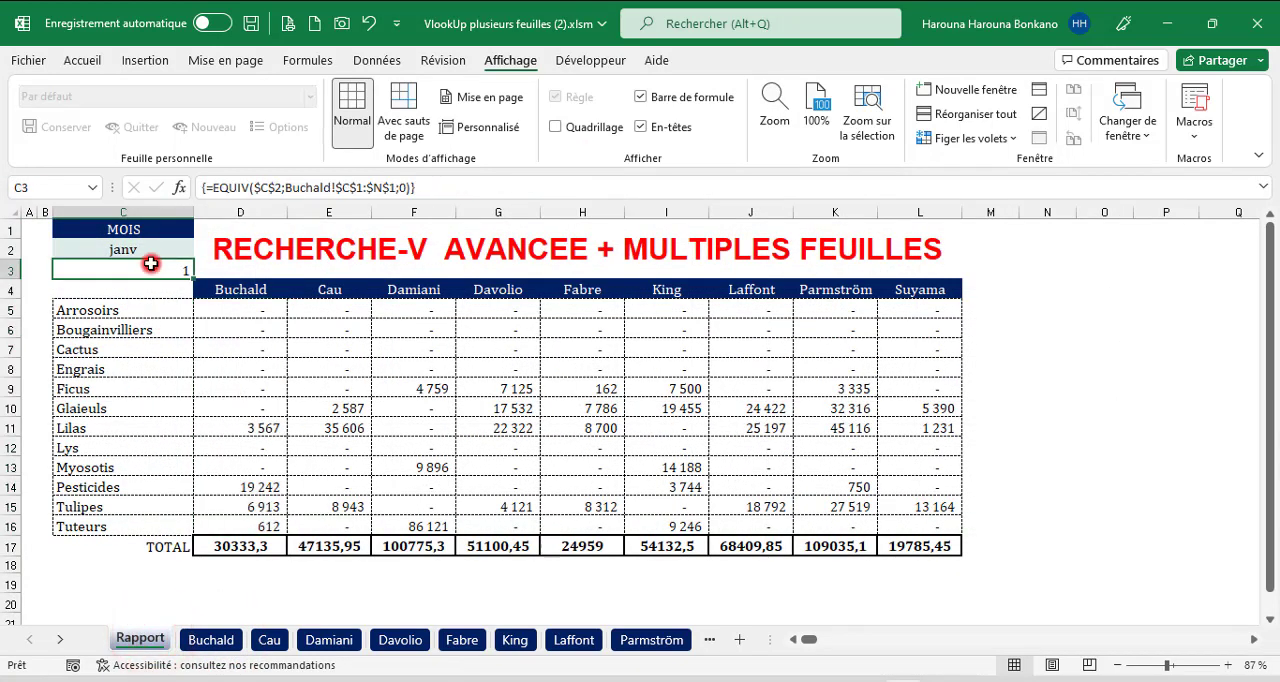
left_click(414, 188)
type("+")
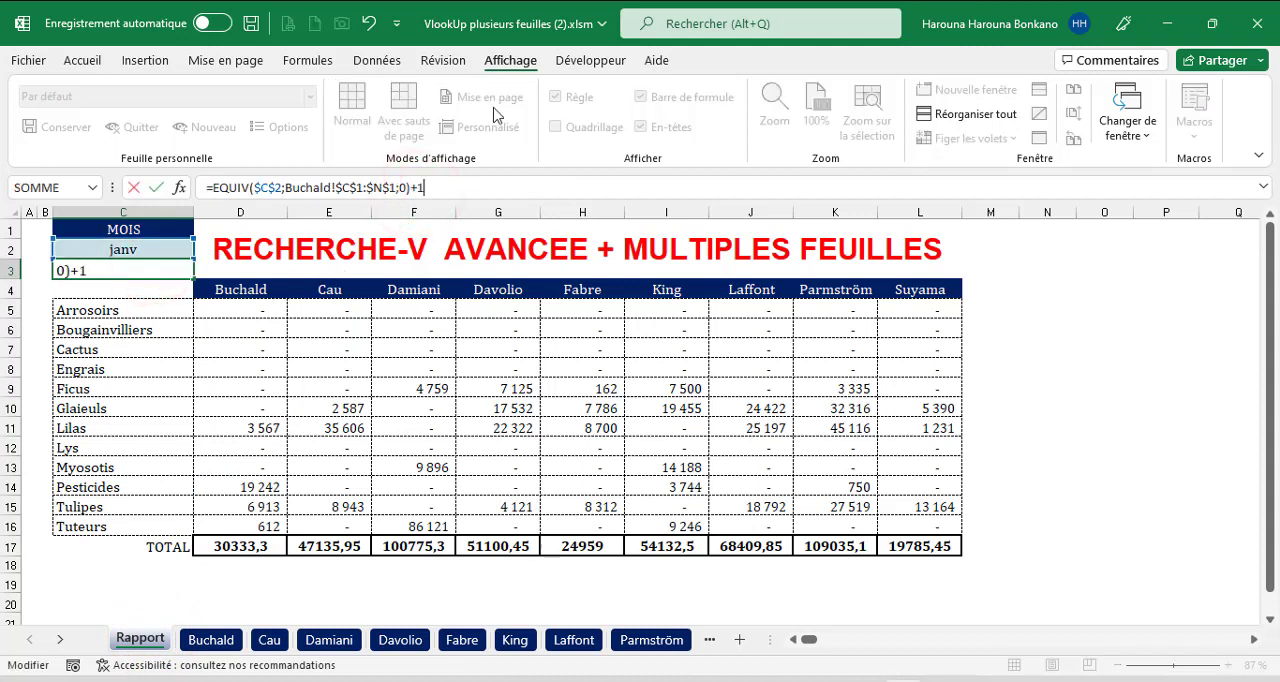
type("1")
key("ctrl+Return")
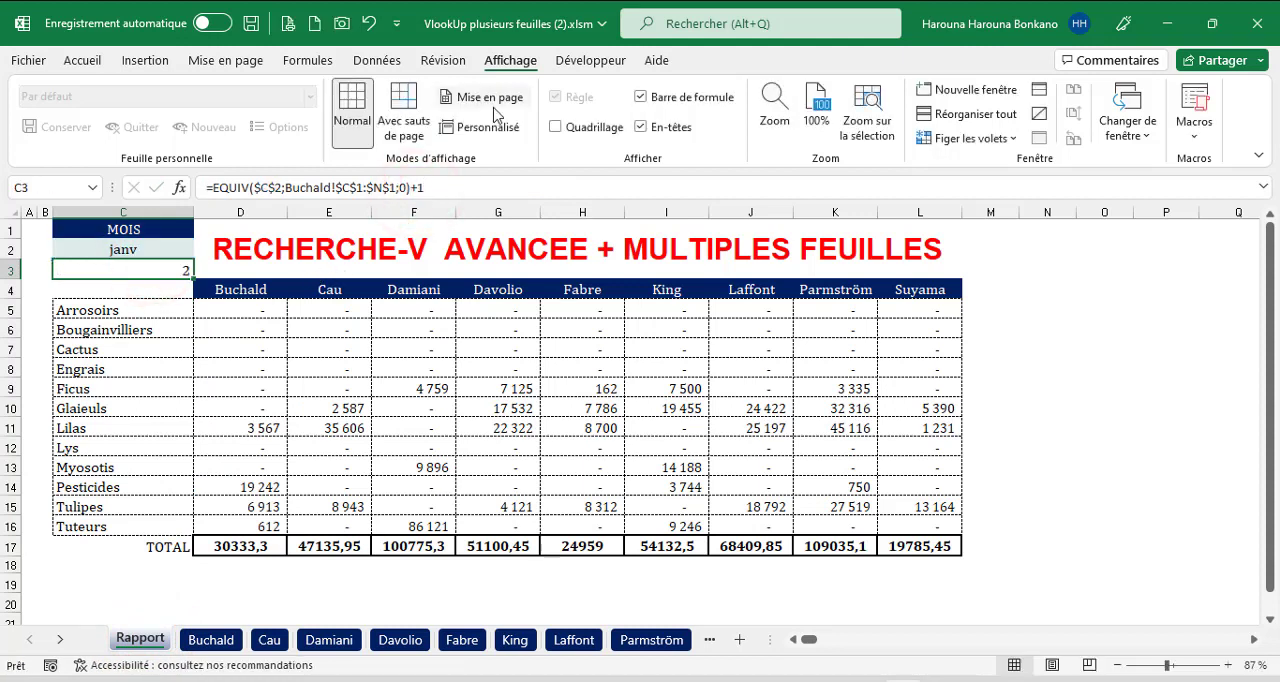
Test the adjusted position formula with fév as the report month in C2, and set the month to mars.
left_click(115, 250)
left_click(201, 249)
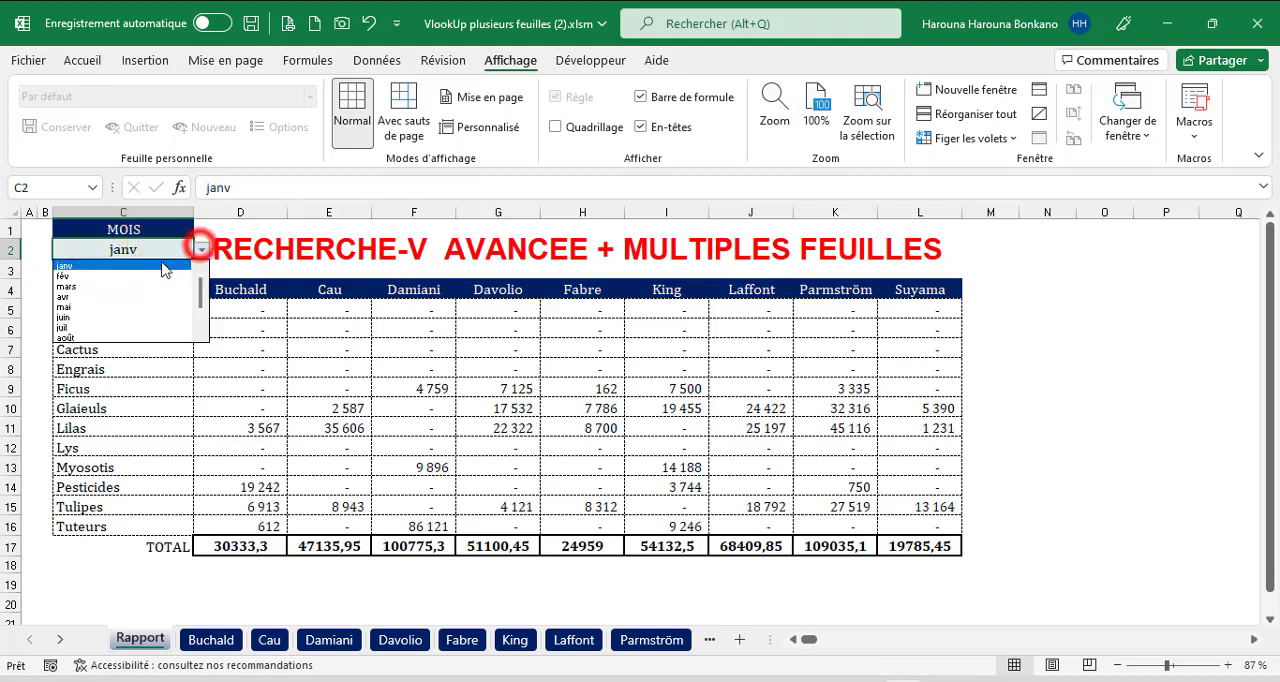
left_click(103, 274)
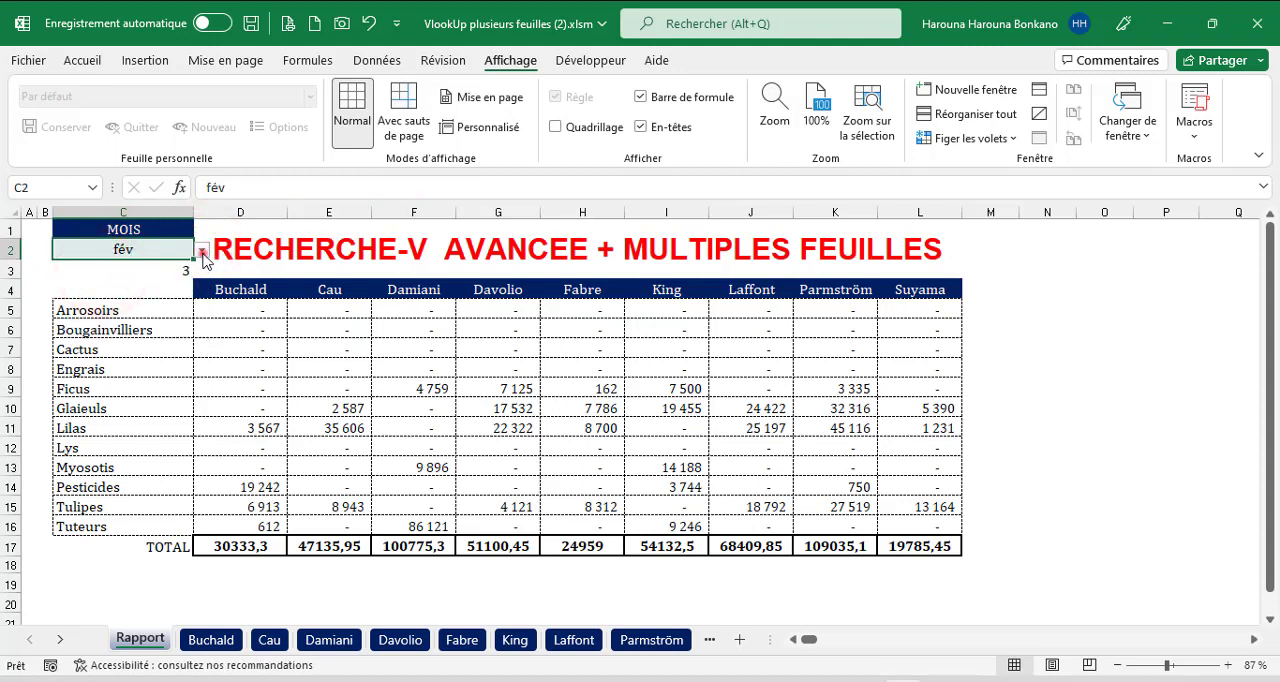
left_click(201, 249)
left_click(120, 276)
Compare report values D5:D16 with the mars column on the first individual sheet, and return to Rapport.
left_click(255, 316)
left_click_drag(255, 316, 255, 526)
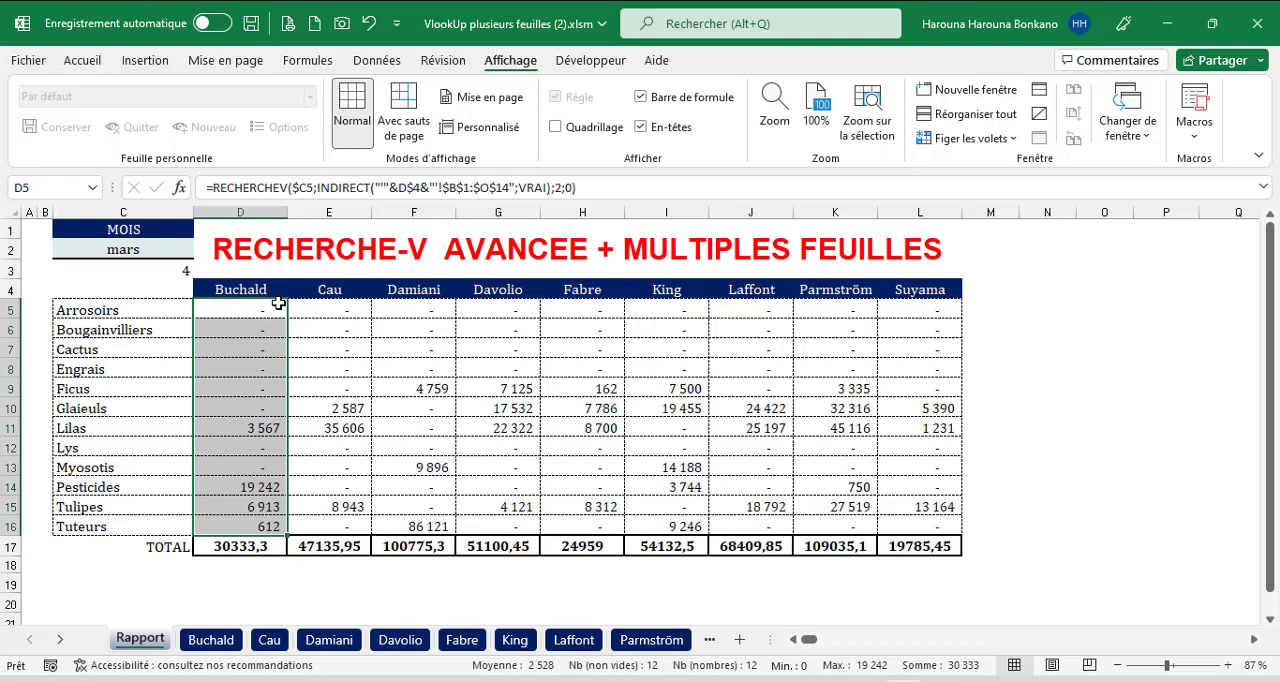
left_click(211, 640)
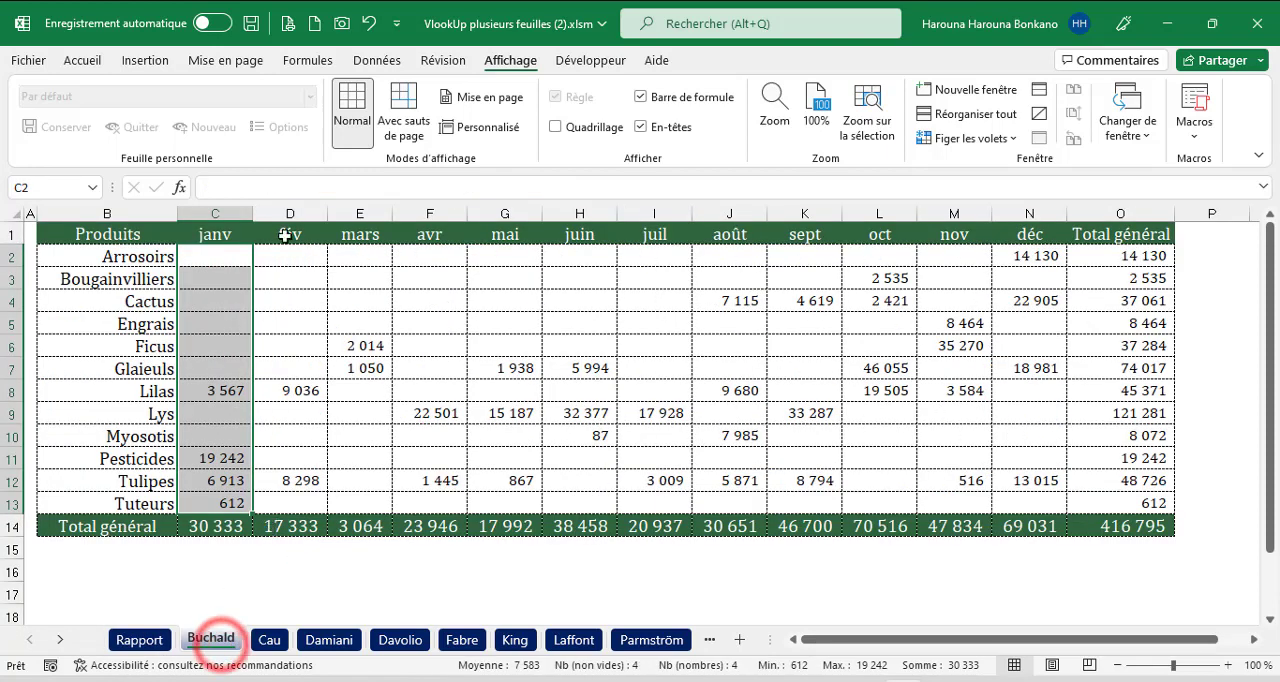
left_click_drag(358, 234, 366, 500)
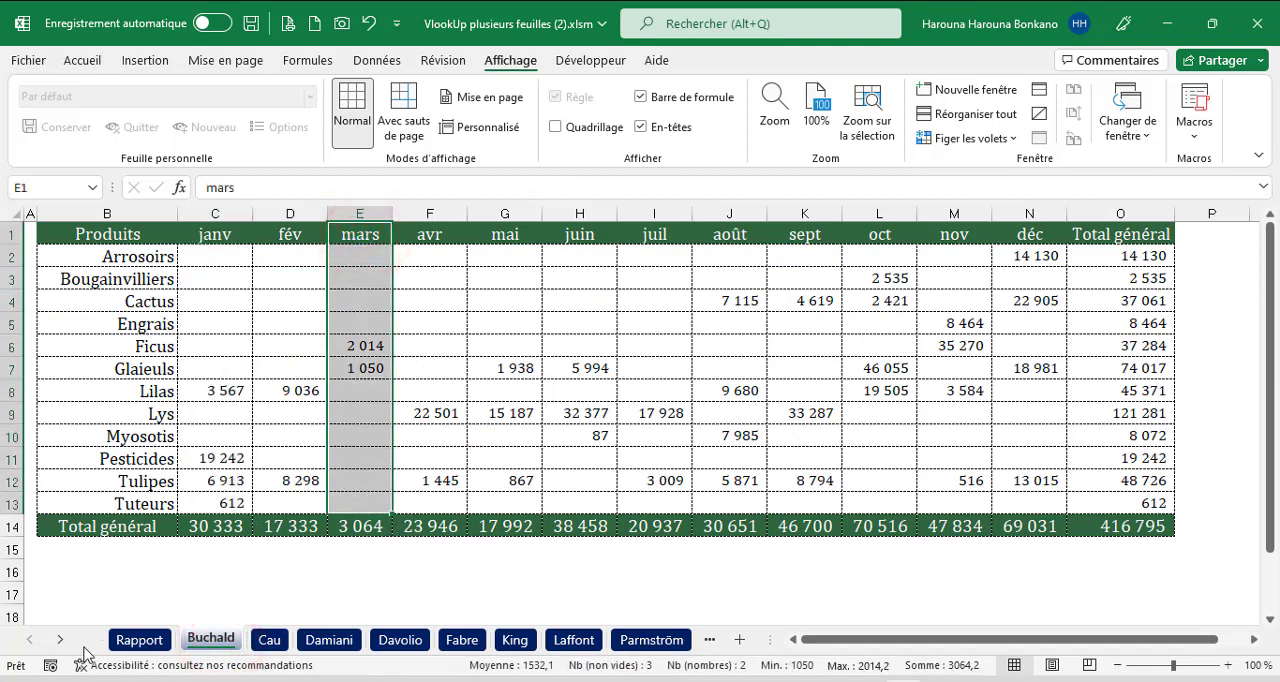
left_click(136, 640)
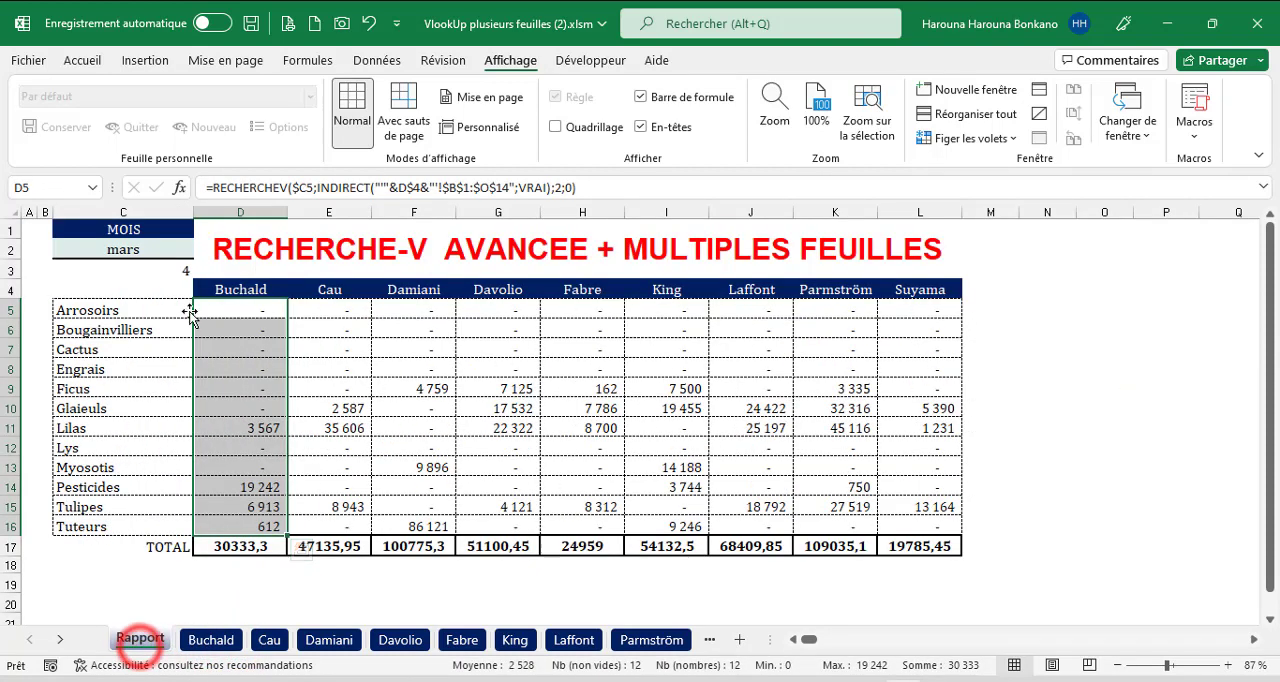
Copy the EQUIV expression with +1 from C3 and paste it as the column index of the RECHERCHEV formula in D5.
left_click(120, 274)
left_click_drag(424, 187, 213, 190)
key("ctrl+c")
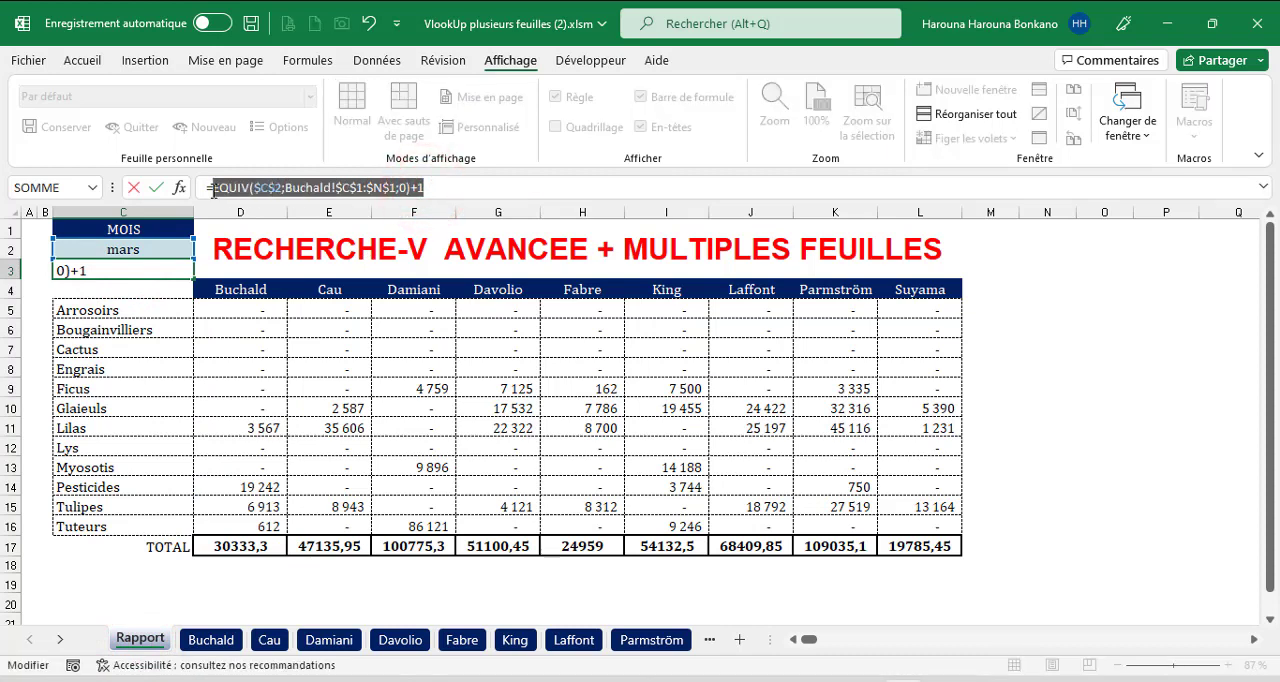
key("Escape")
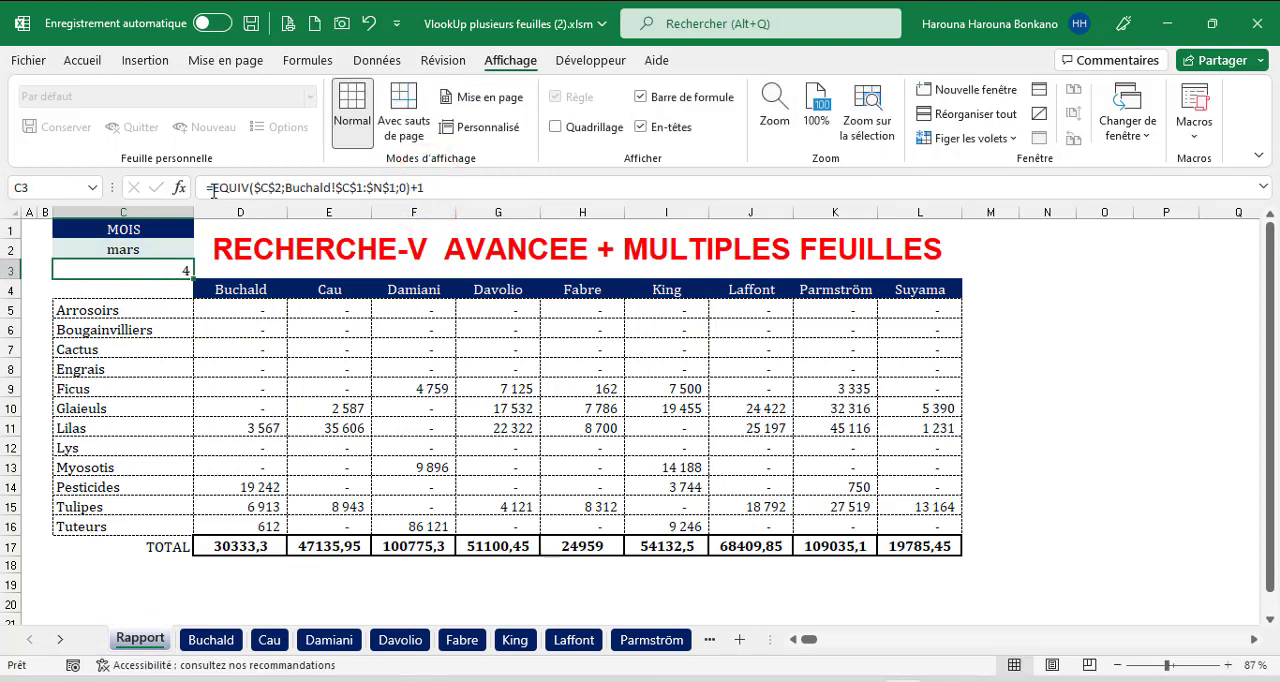
left_click(250, 313)
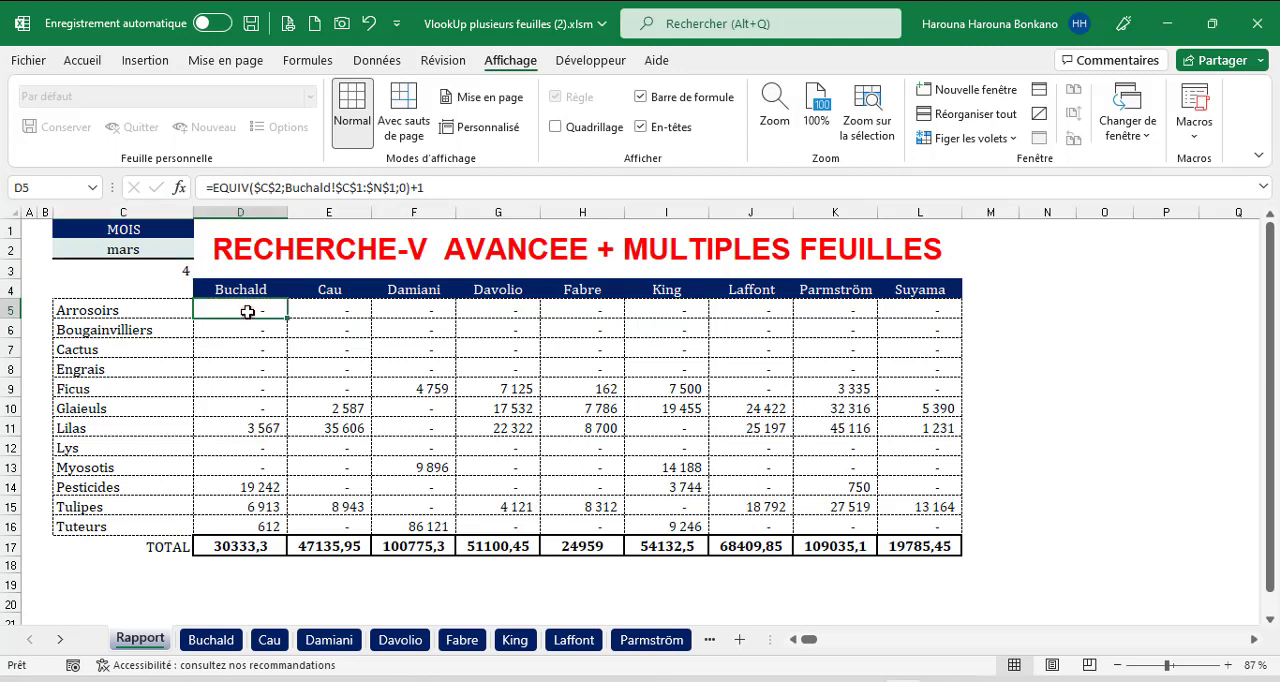
left_click(559, 187)
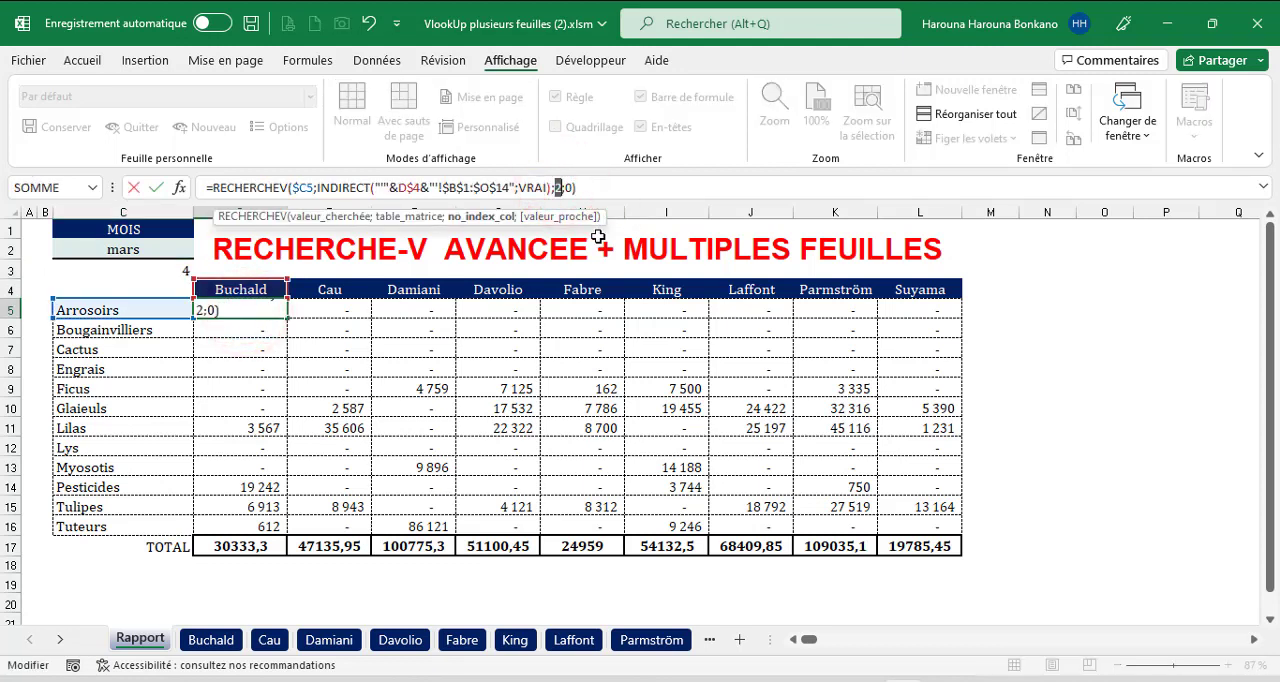
key("ctrl+v")
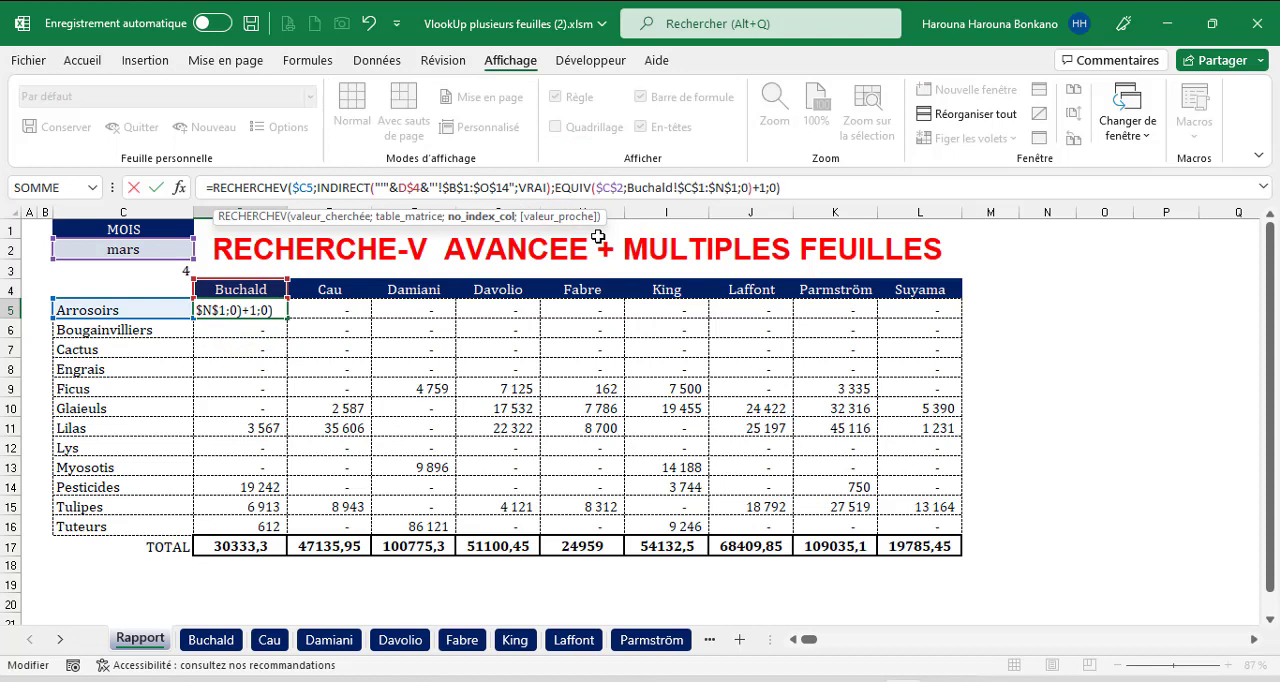
key("ctrl+Return")
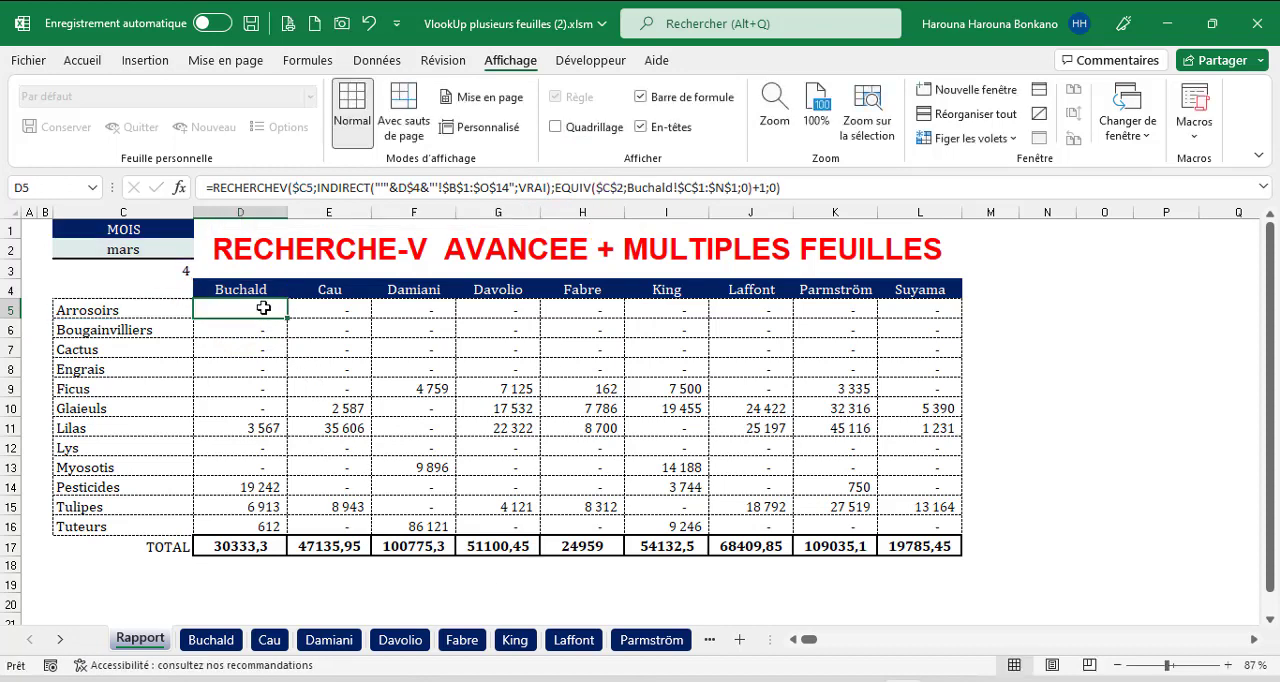
Fill the updated RECHERCHEV formula from D5 into the whole report range D5:L16.
left_click_drag(263, 308, 915, 525)
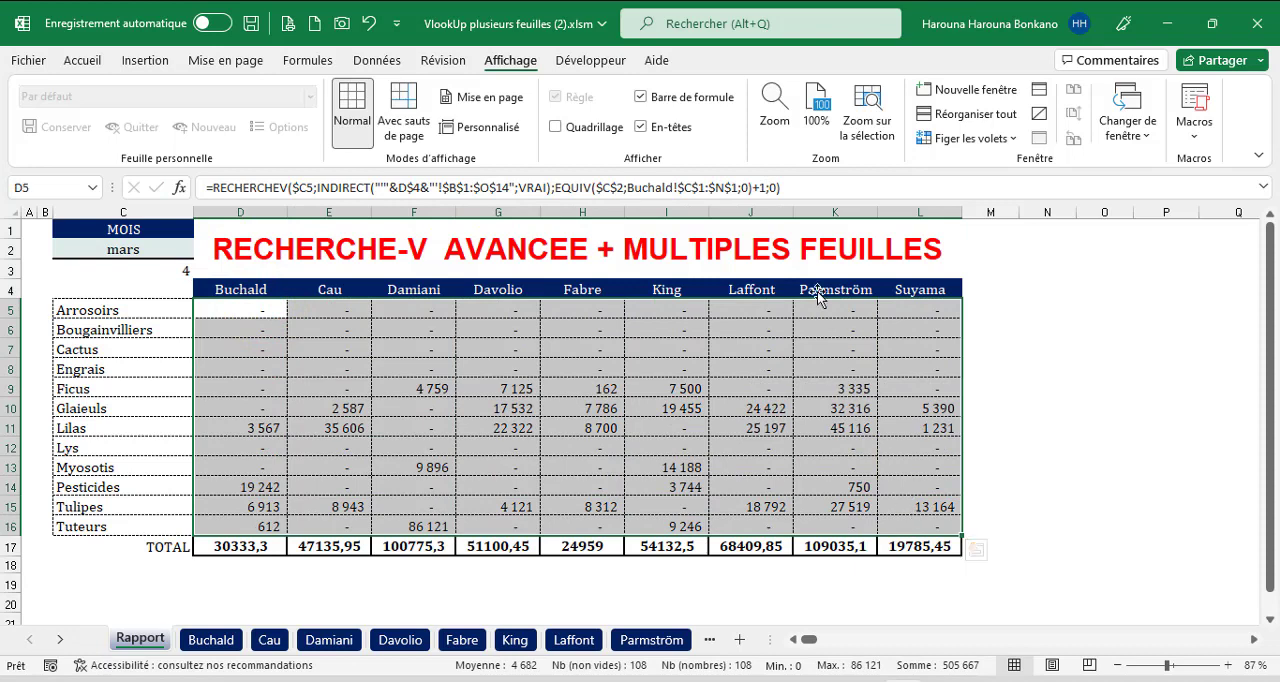
left_click(797, 188)
key("ctrl+Return")
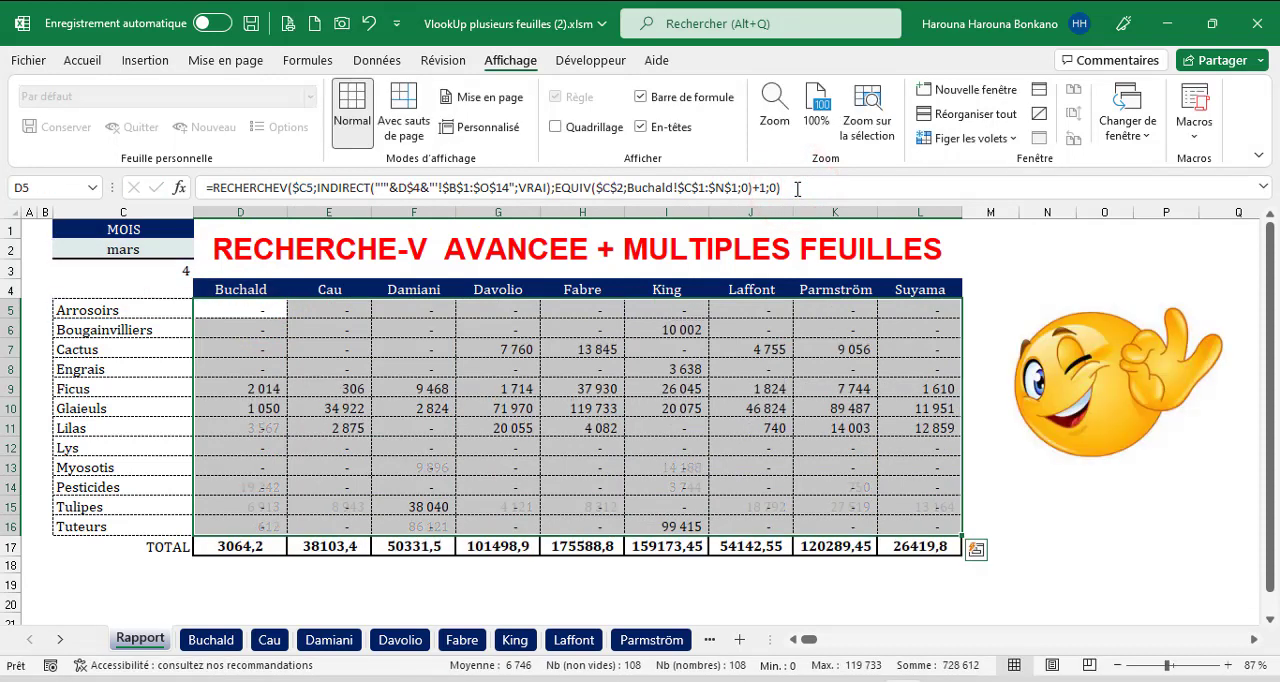
Test the report with janv, mars and juil as the month in C2, and set the month to oct.
left_click(120, 245)
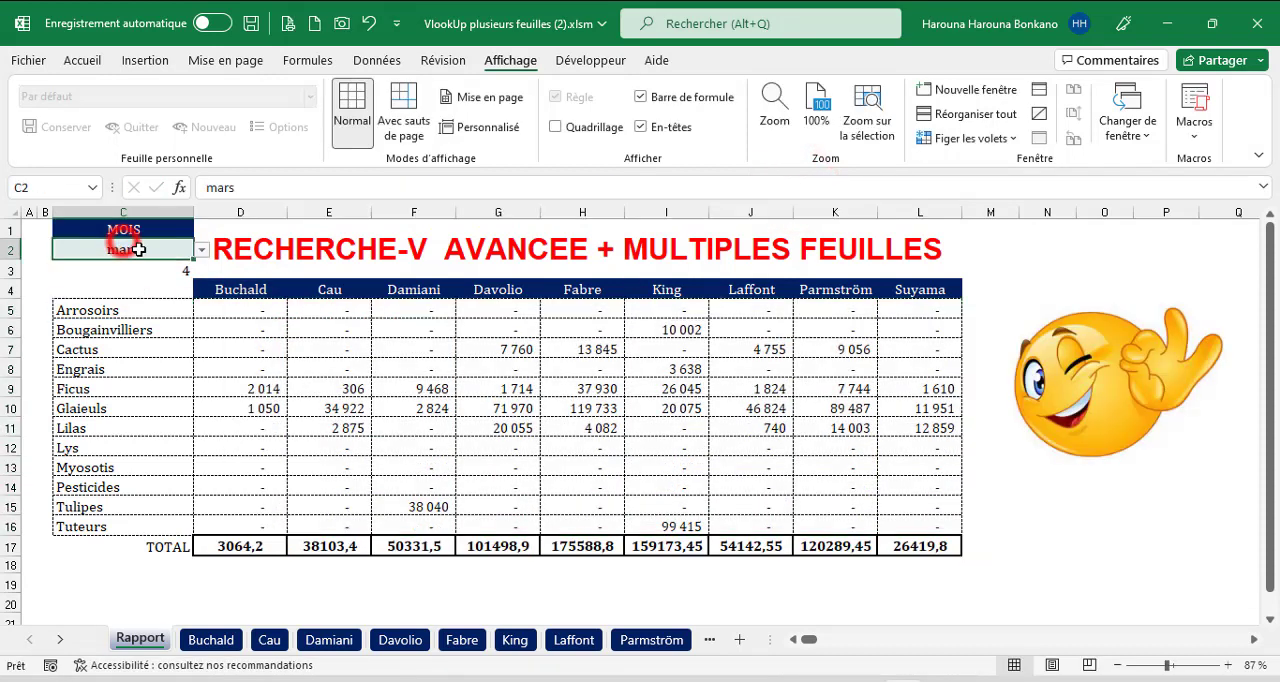
left_click(201, 249)
scroll(199, 300, "up", 2)
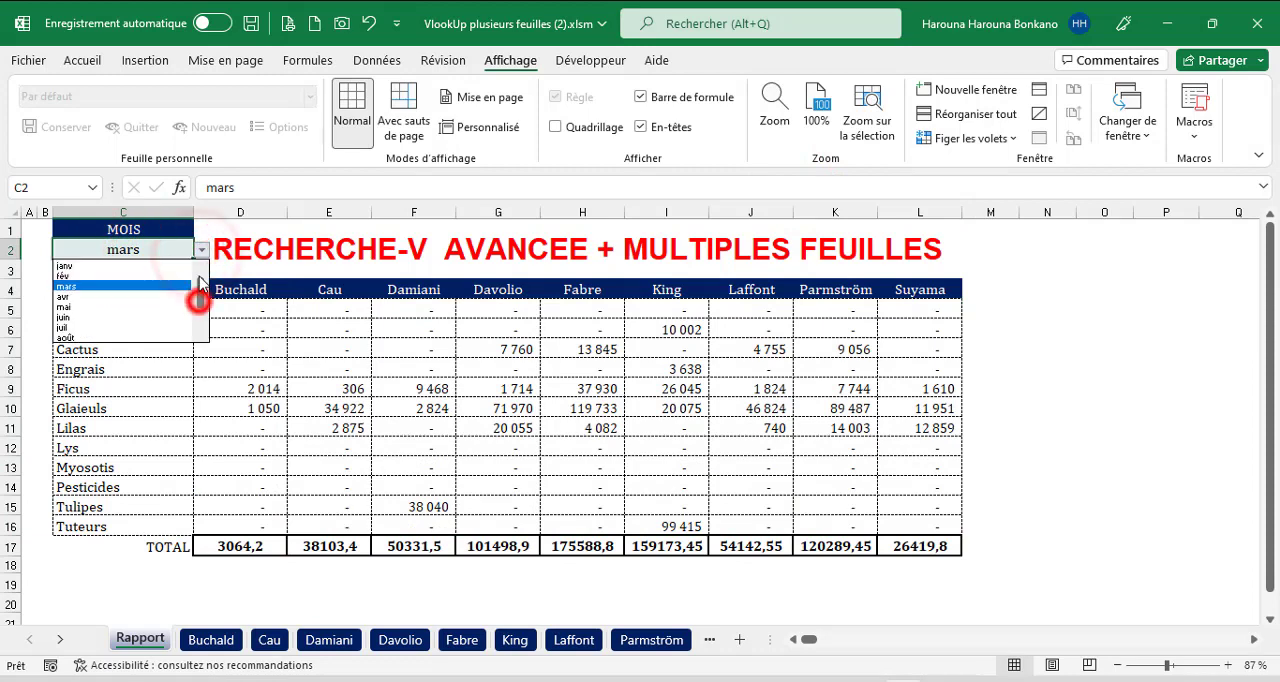
left_click(140, 266)
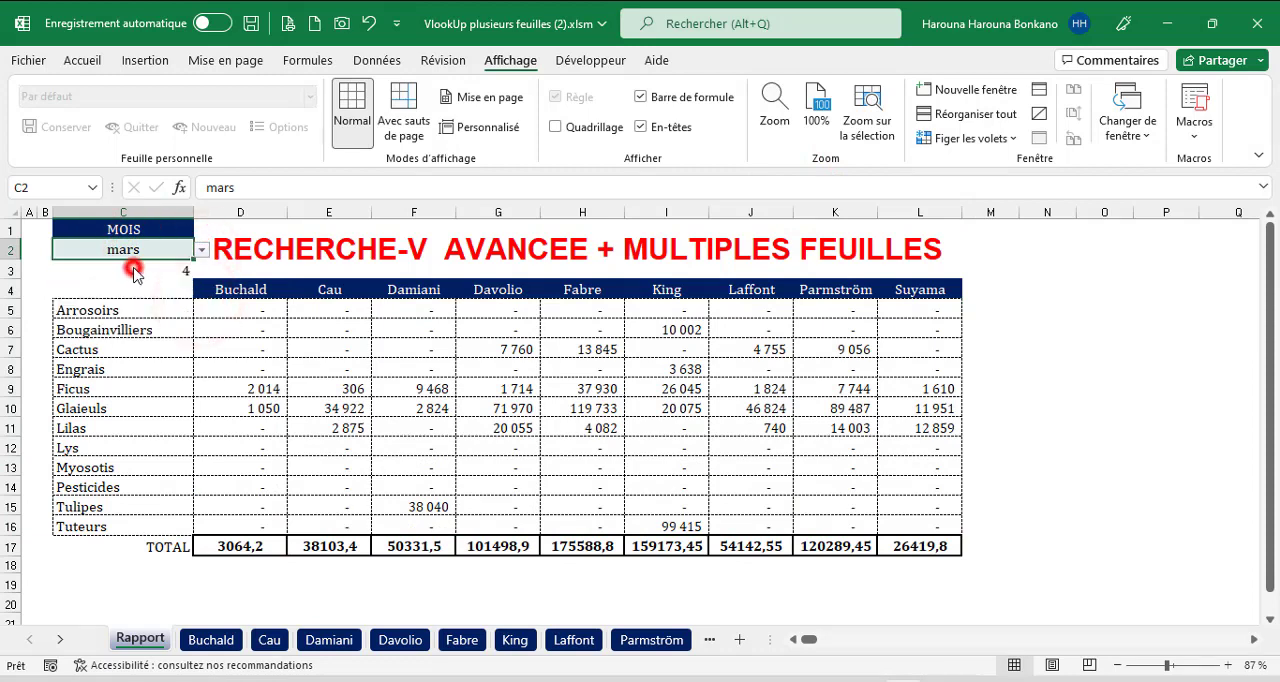
left_click(202, 251)
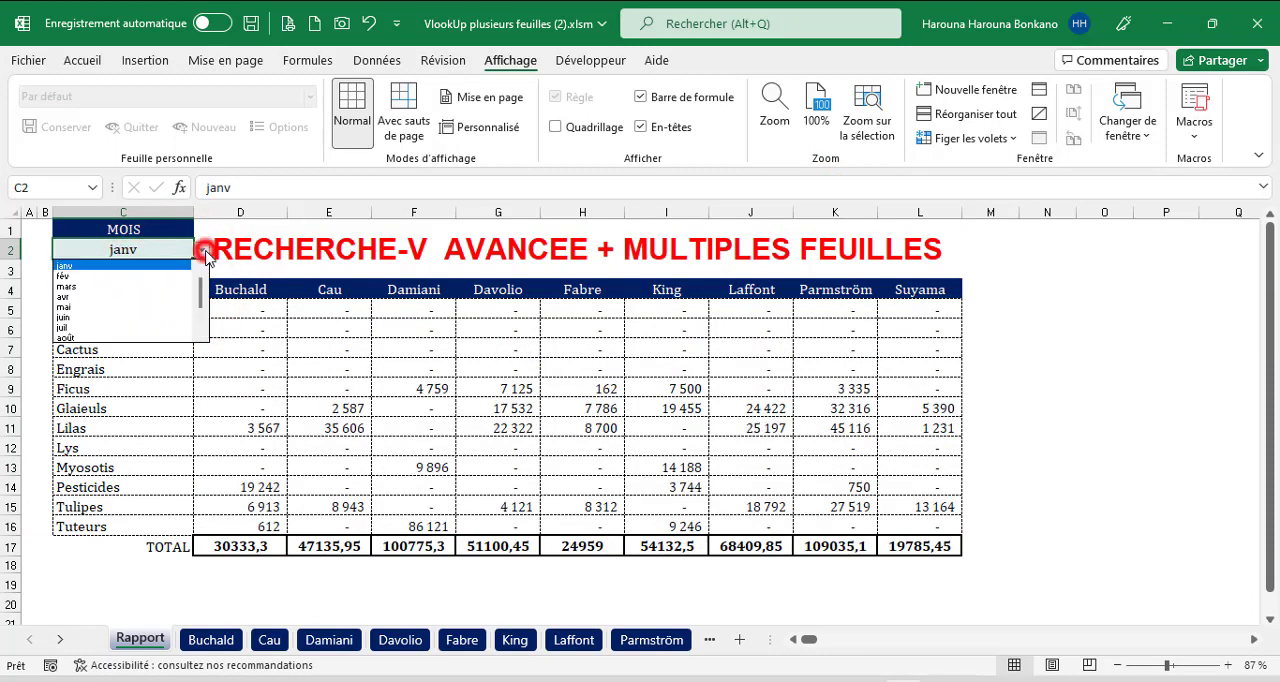
left_click(130, 287)
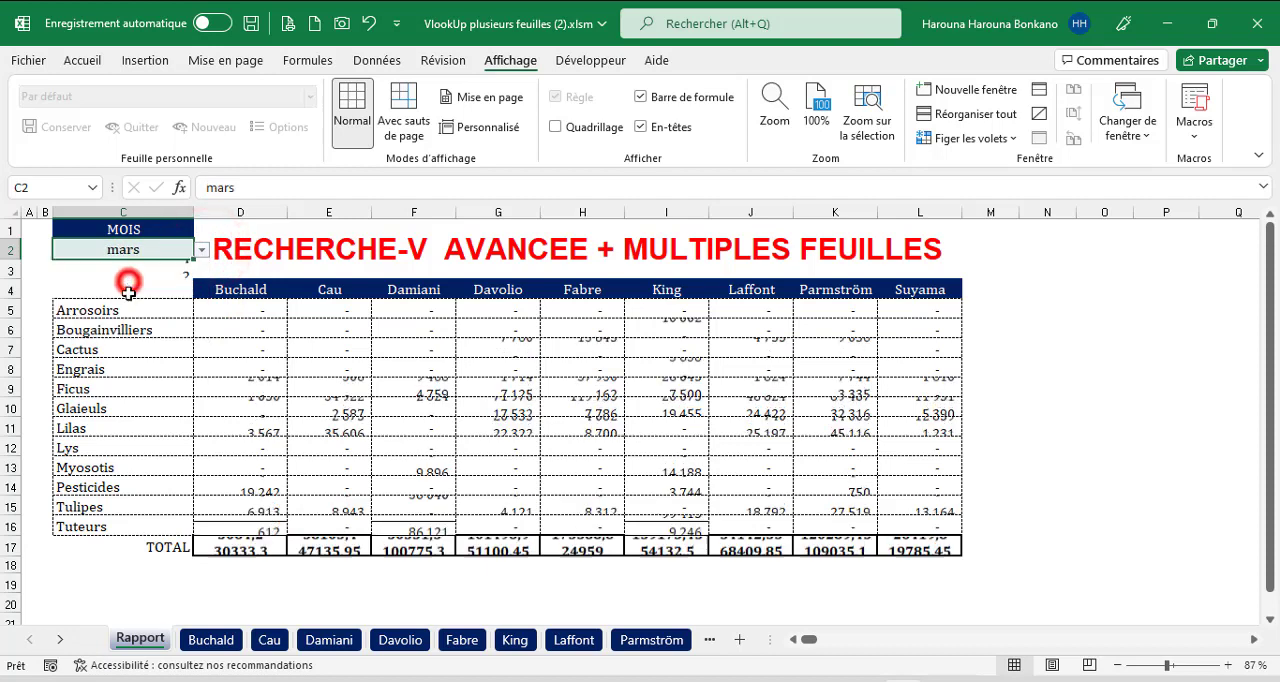
left_click(201, 251)
left_click(166, 307)
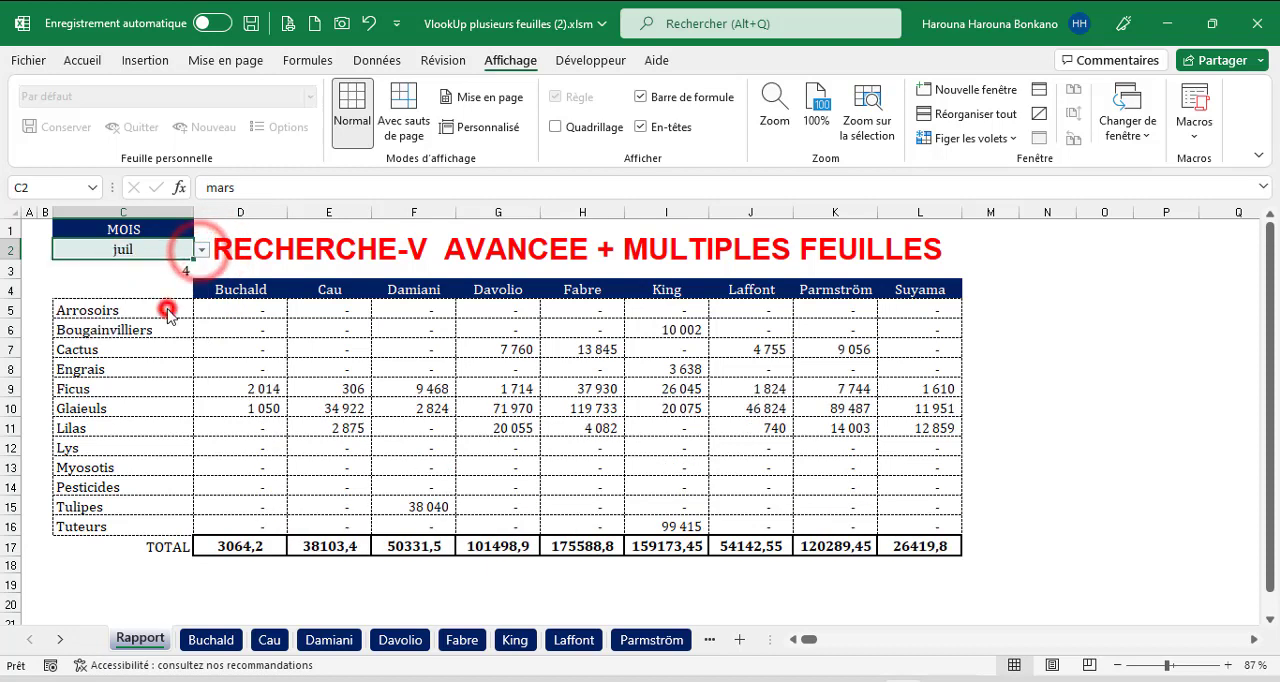
left_click(202, 251)
left_click(110, 317)
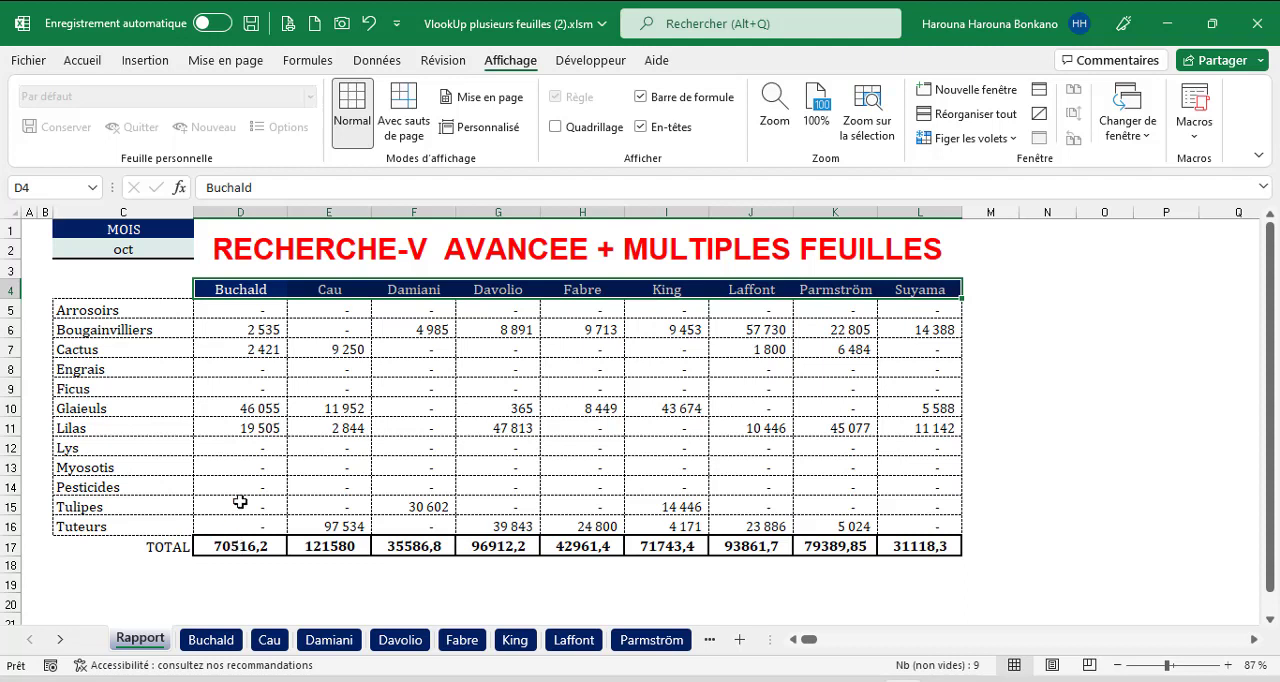
Review the sheet-name headers across D4:L4 of the report.
left_click_drag(221, 291, 922, 294)
type("Buchald\tCau\tDamiani\tDavolio\tFabre\tKing\tLaffont\tParmström\tSuyama")
left_click(1058, 415)
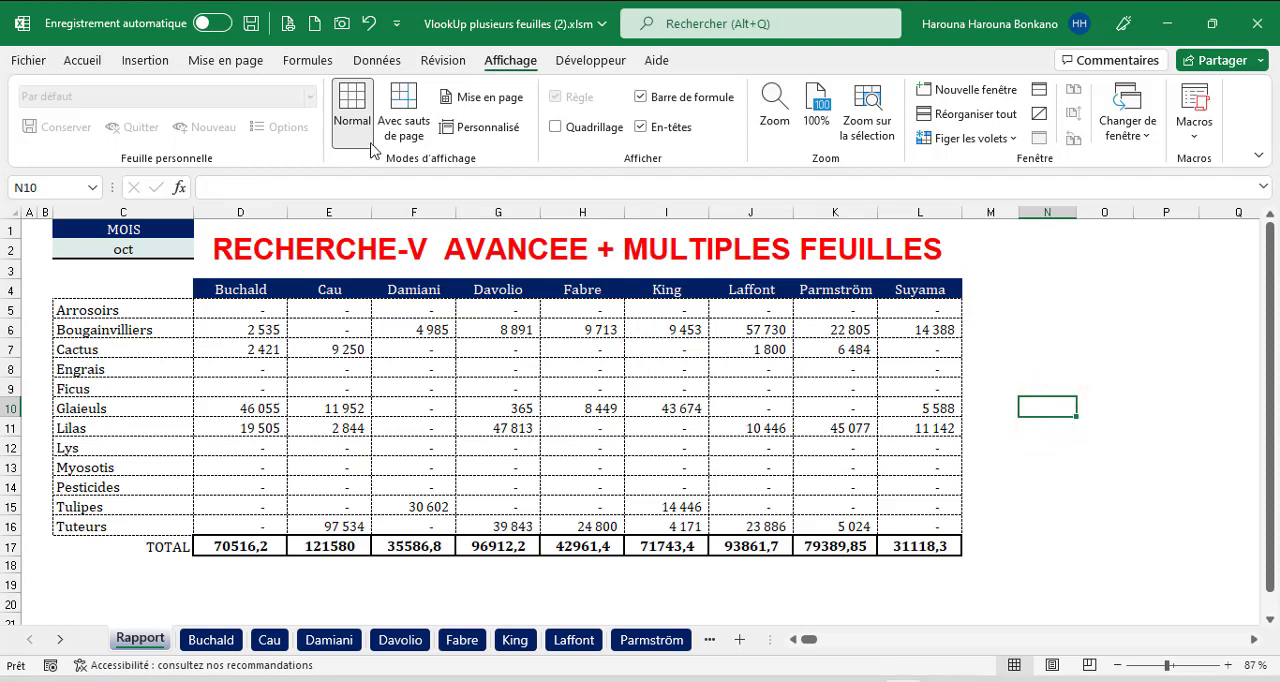
Start a new defined name called NomFichiers in the name manager.
left_click(315, 62)
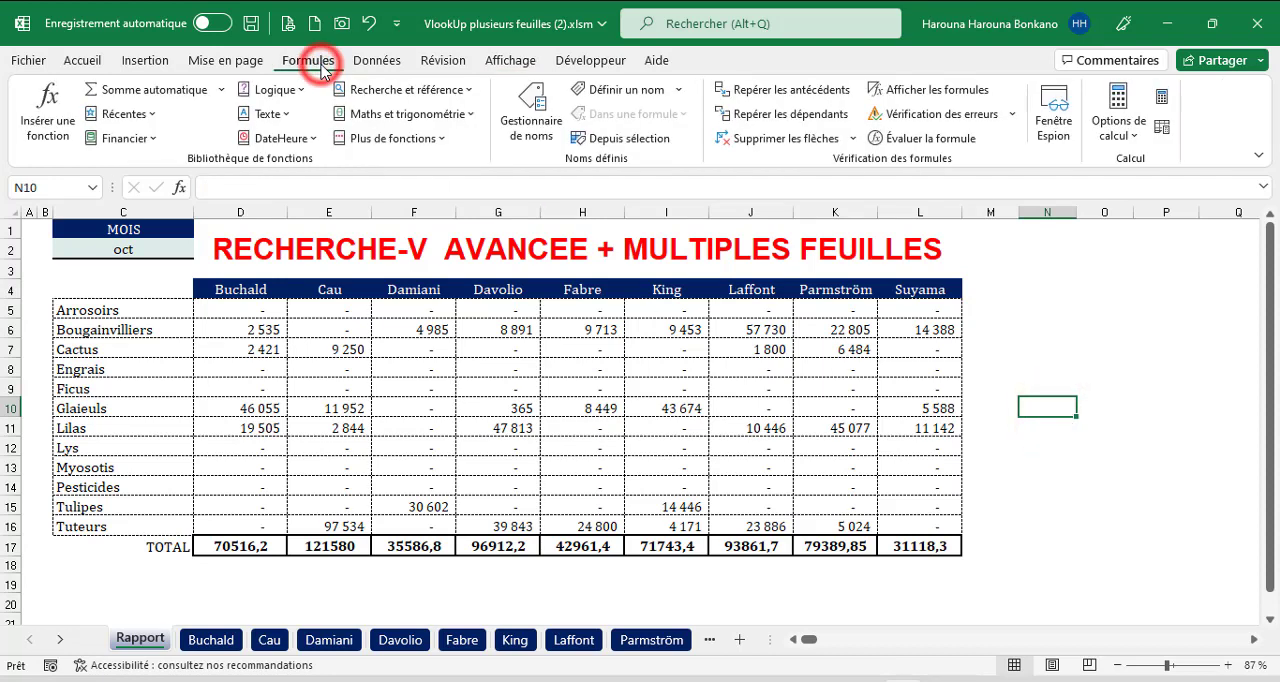
left_click(531, 128)
left_click(505, 271)
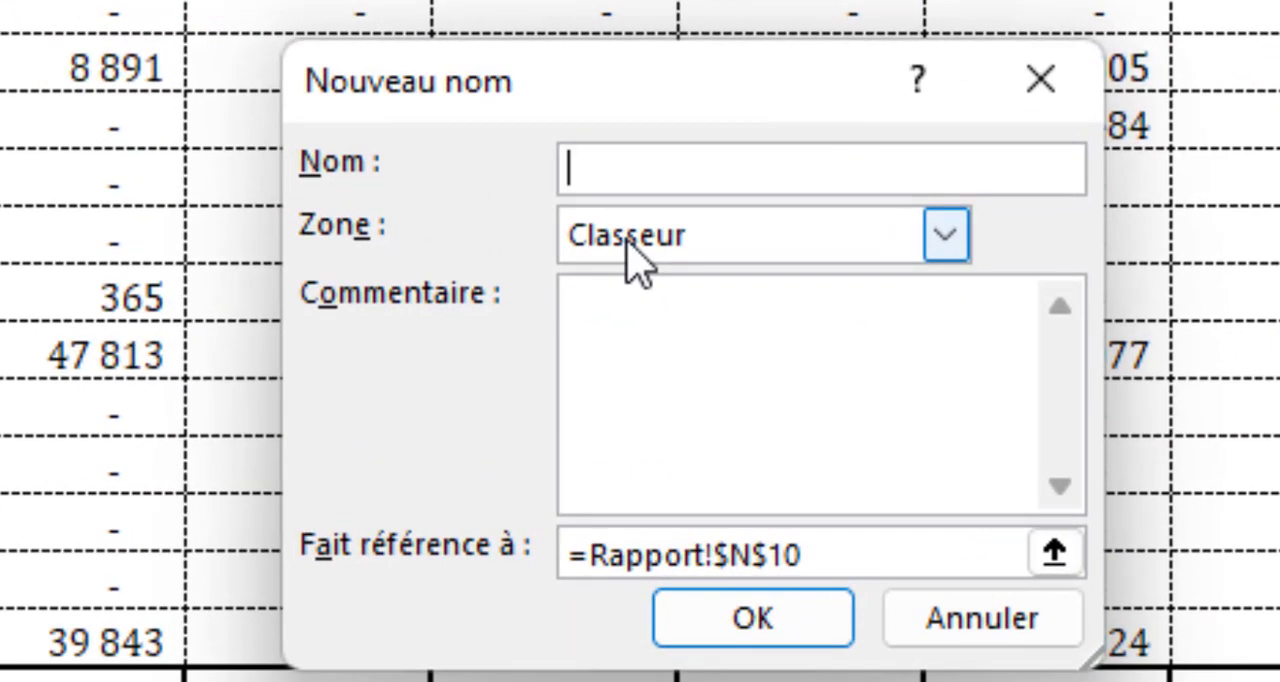
type("Nom")
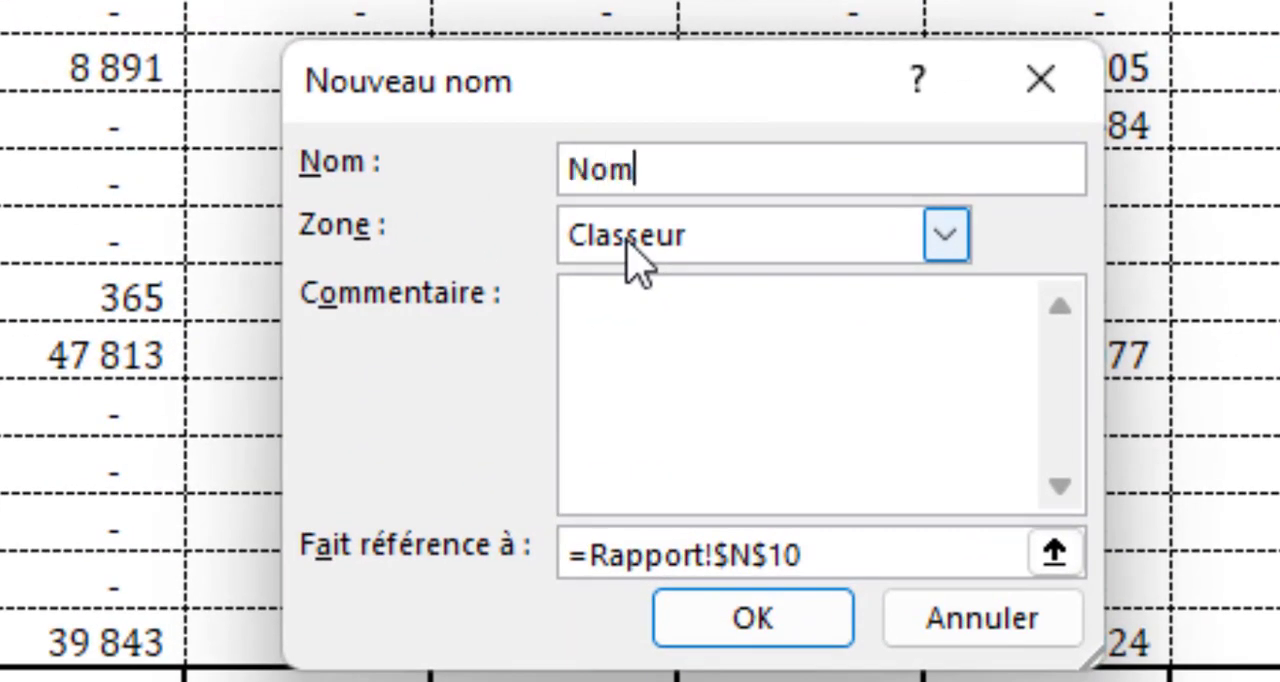
type("Fichiers")
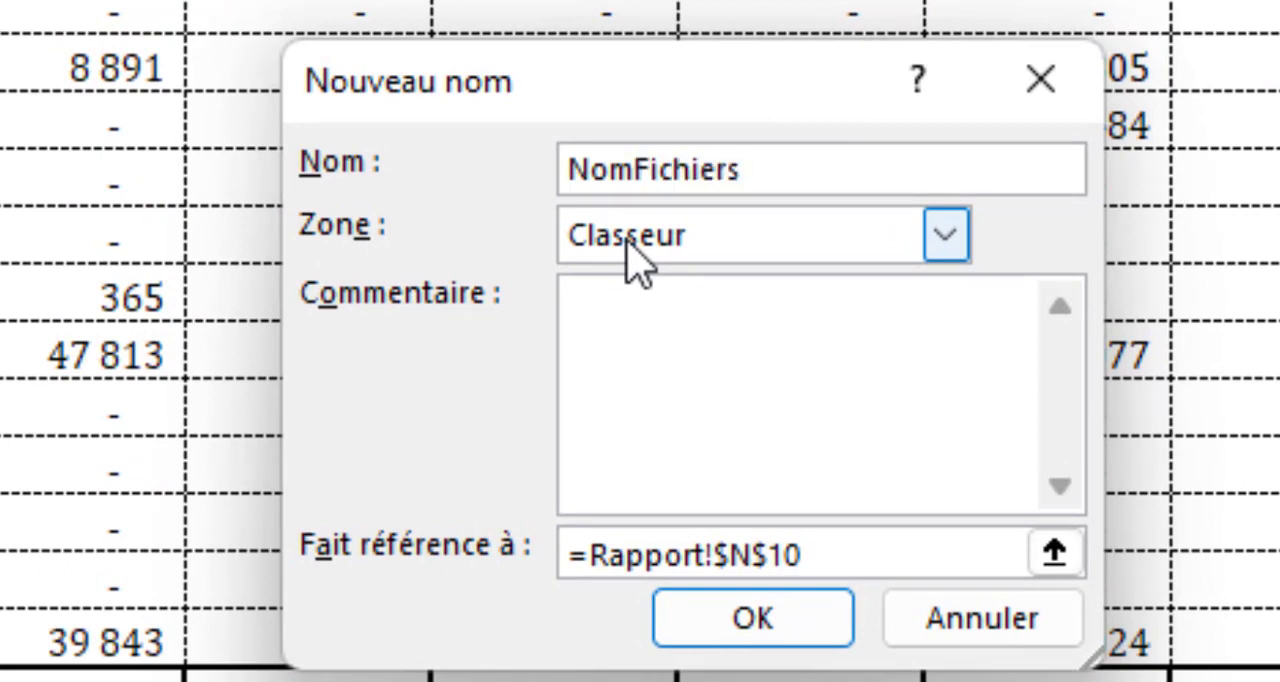
Make NomFichiers refer to =lire.CLASSEUR(1), save the name and close the name manager.
left_click(852, 553)
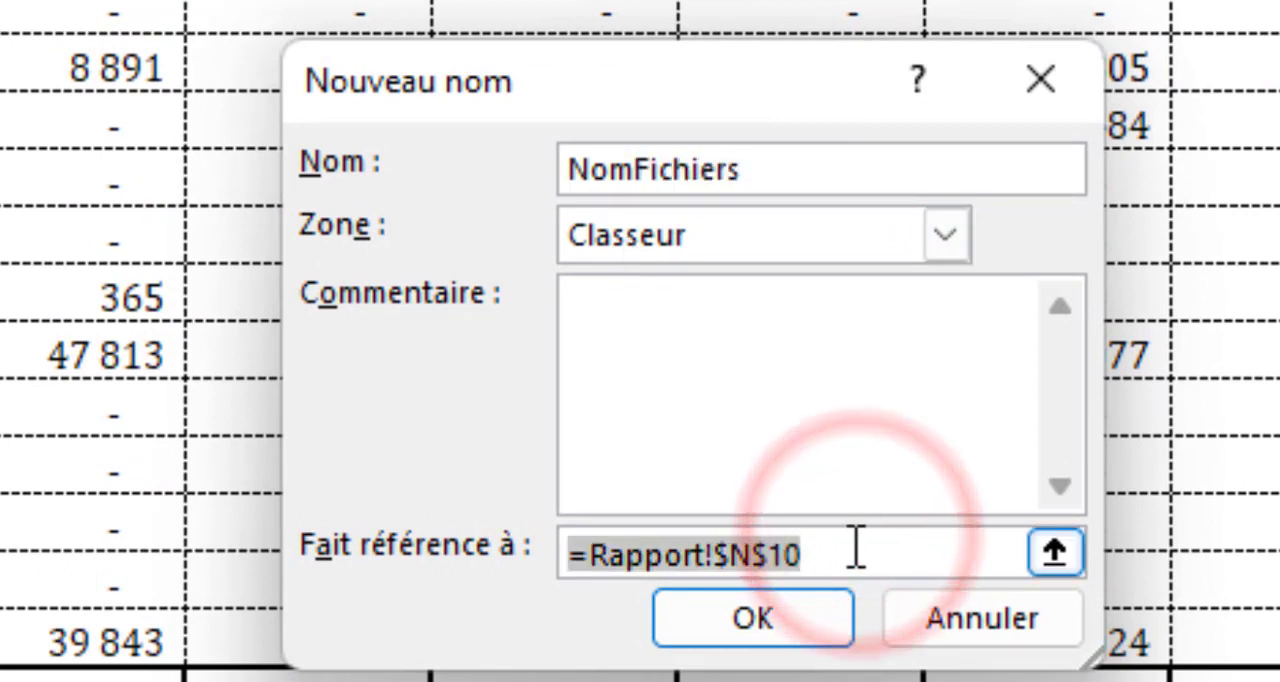
type("=li")
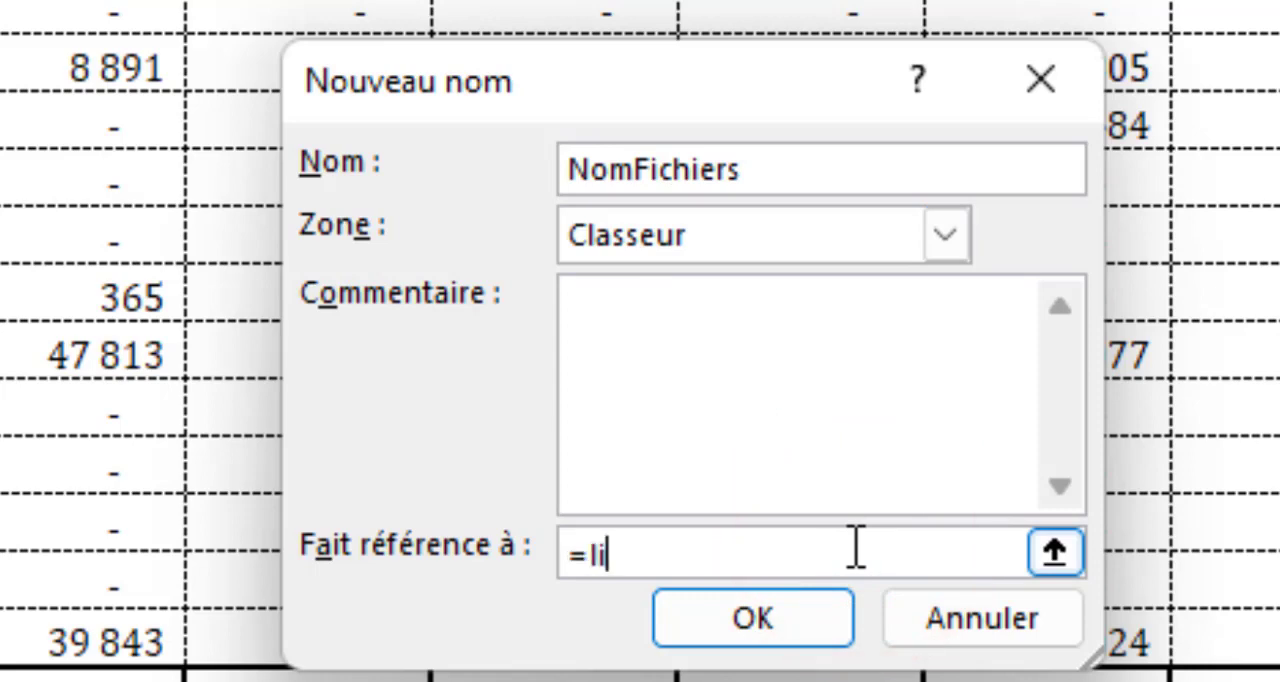
type("re.CLASSE")
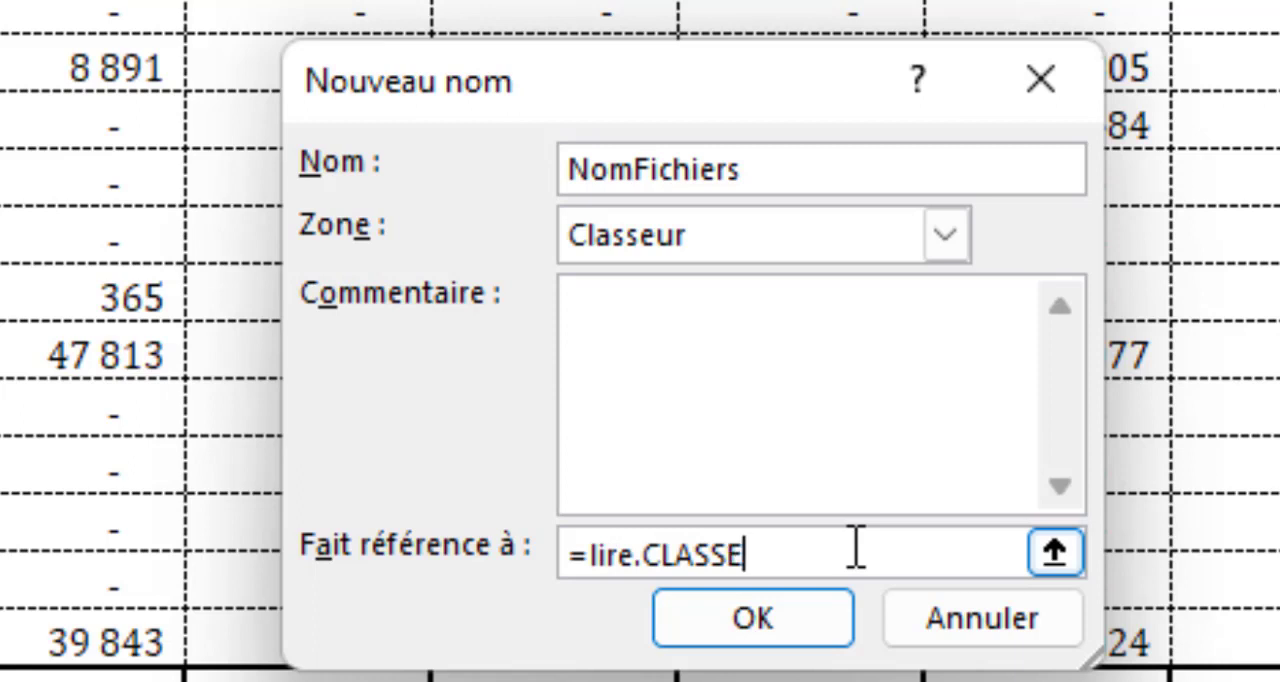
type("UR")
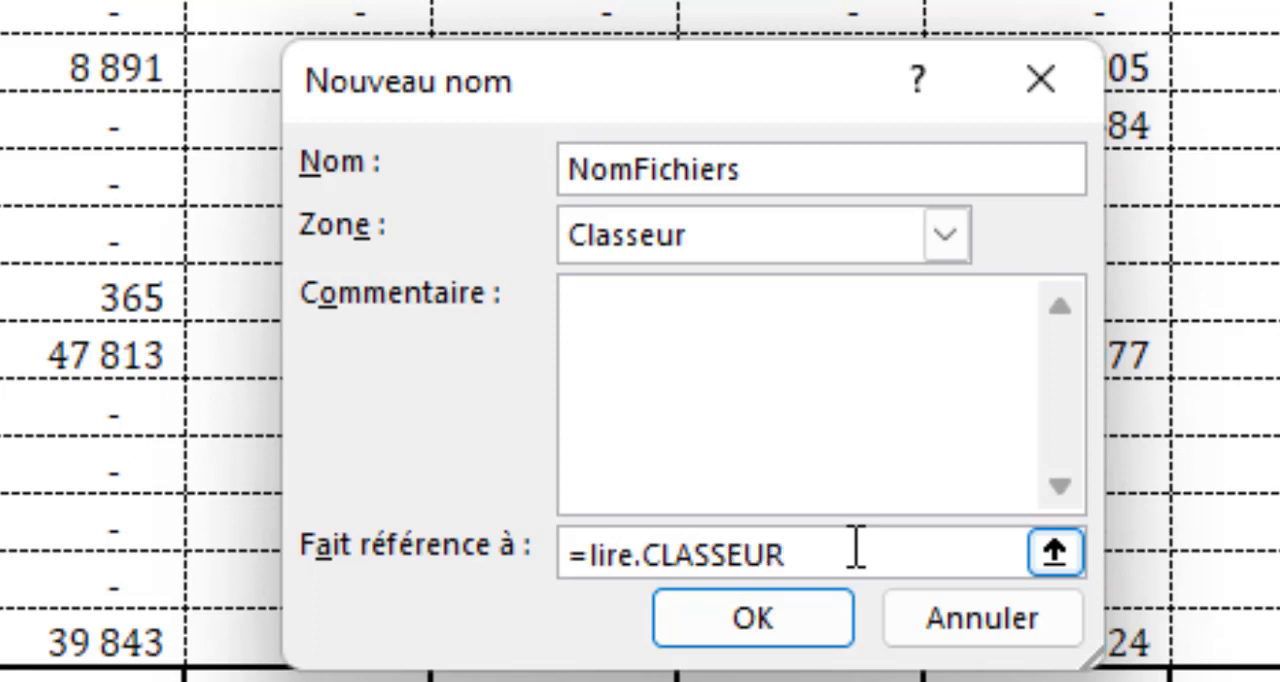
type("(1)")
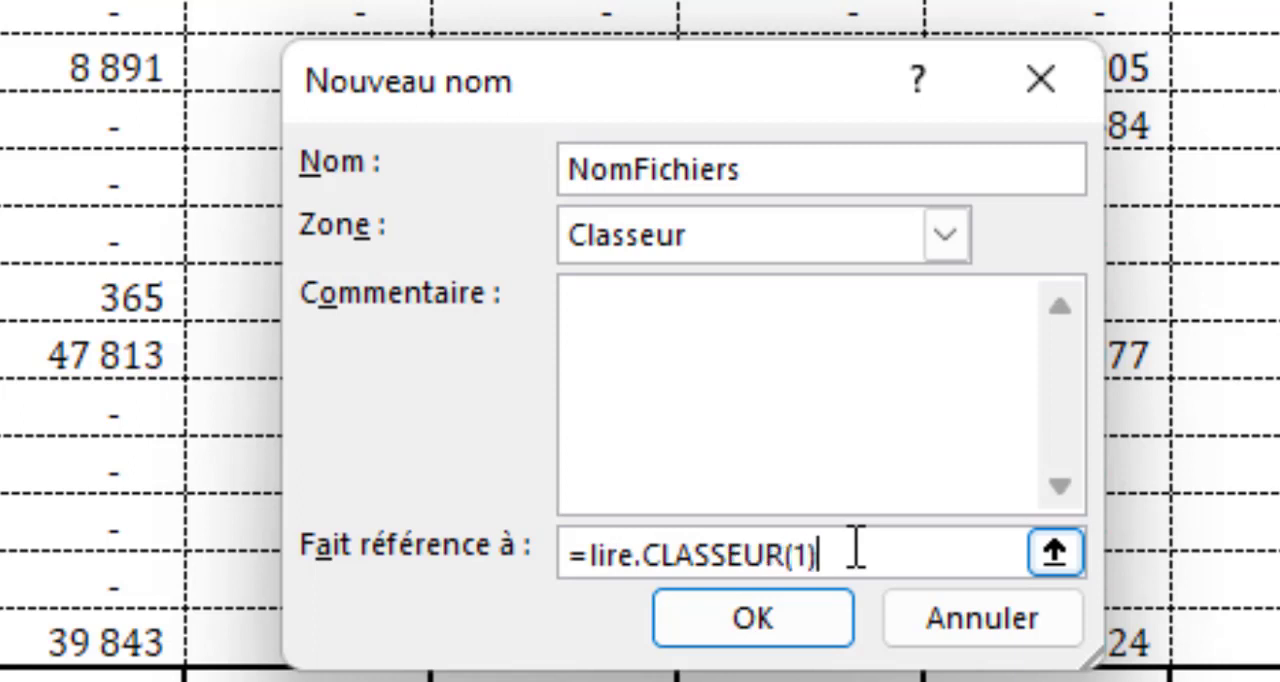
left_click(793, 645)
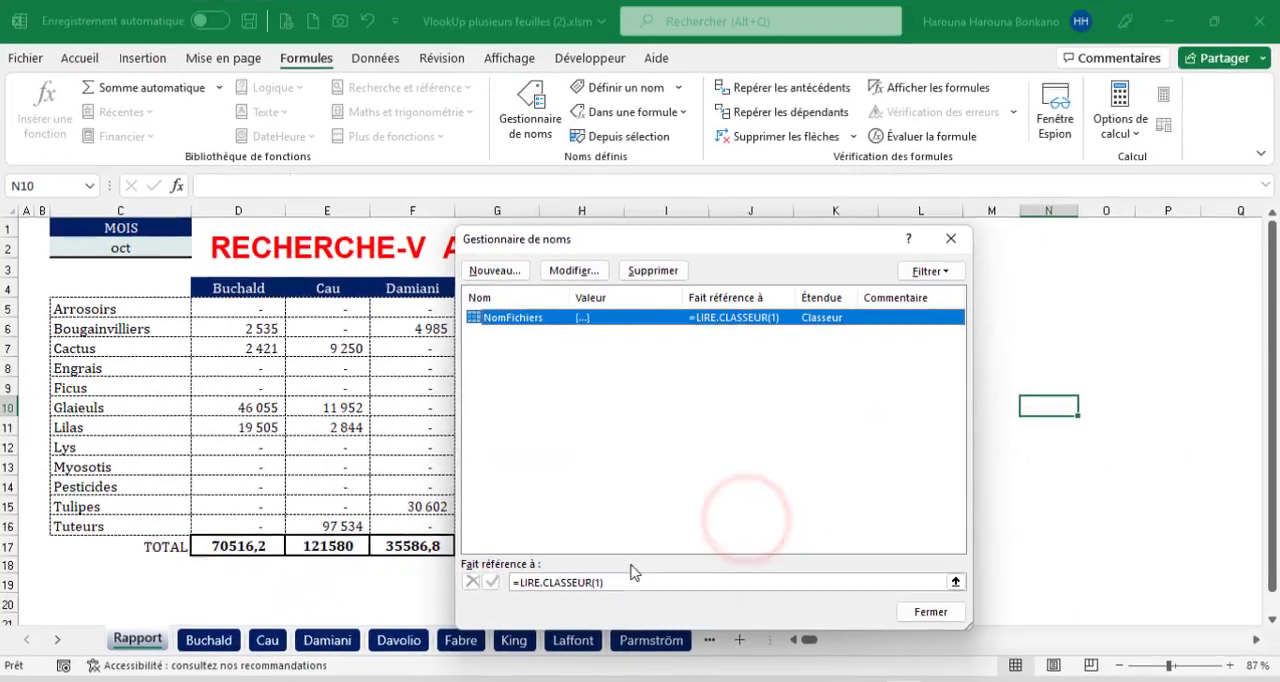
left_click(943, 612)
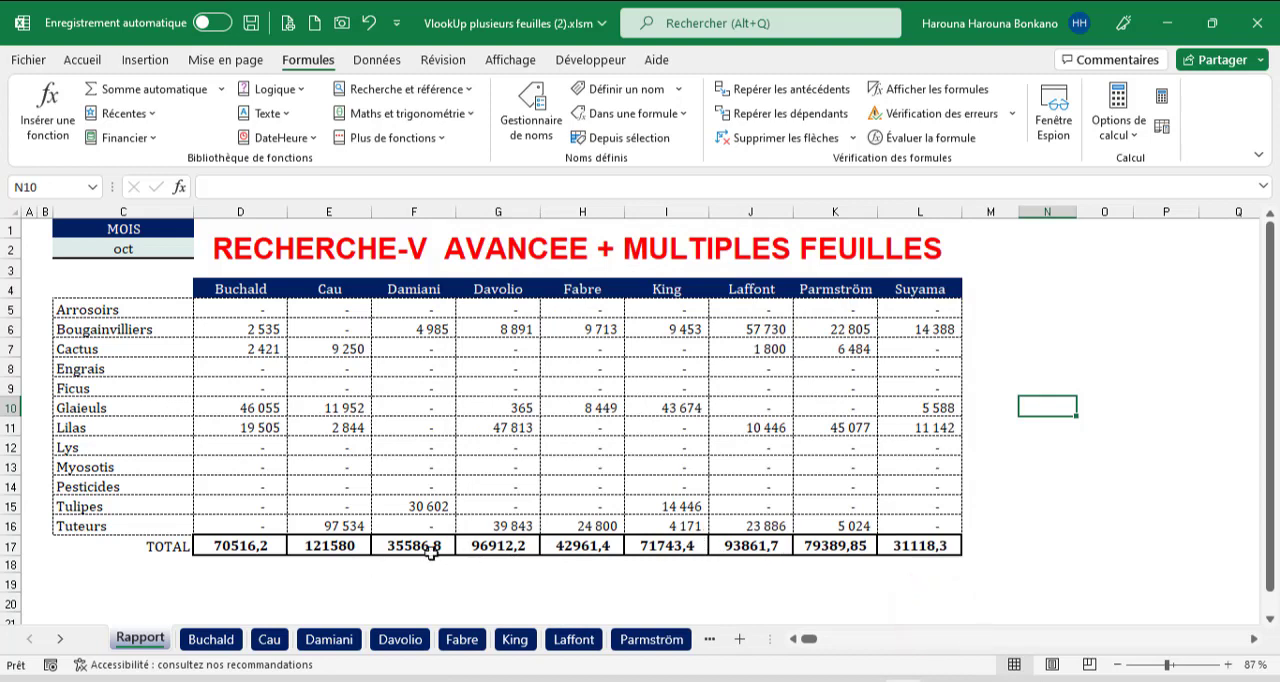
Enter the formula =NomFichiers in D21 below the report table.
scroll(440, 546, "down", 3)
scroll(425, 544, "down", 1)
left_click(285, 385)
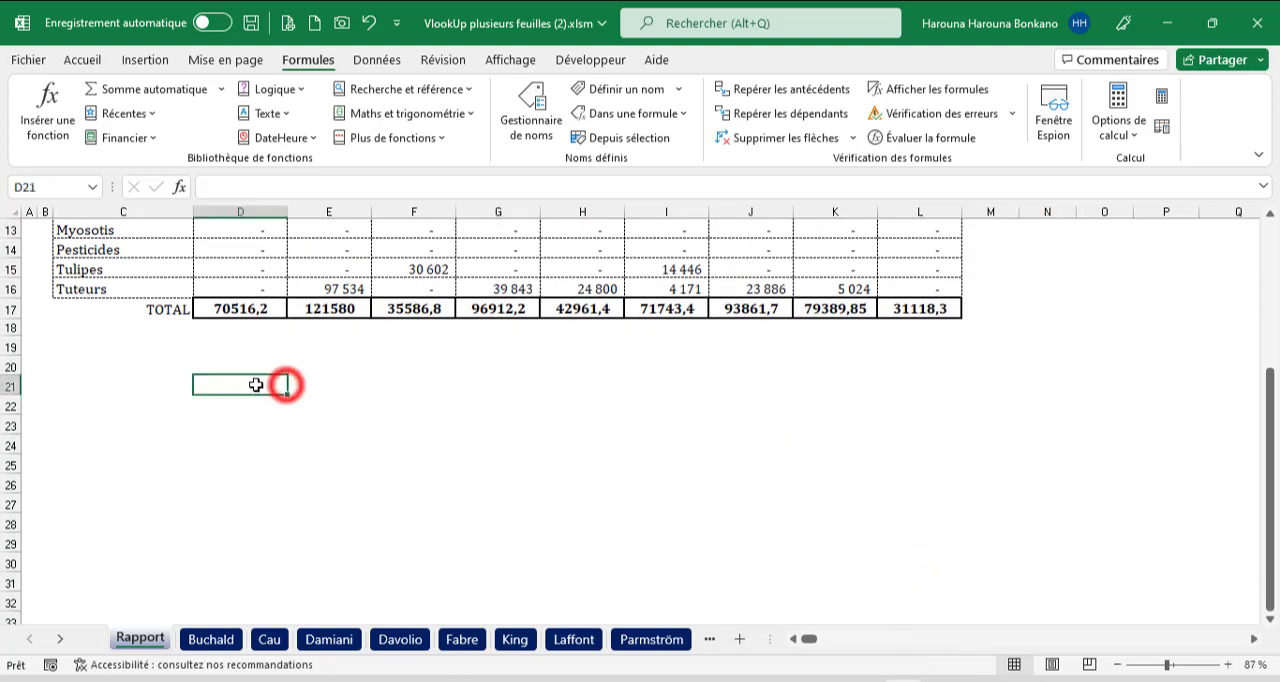
type("=nom")
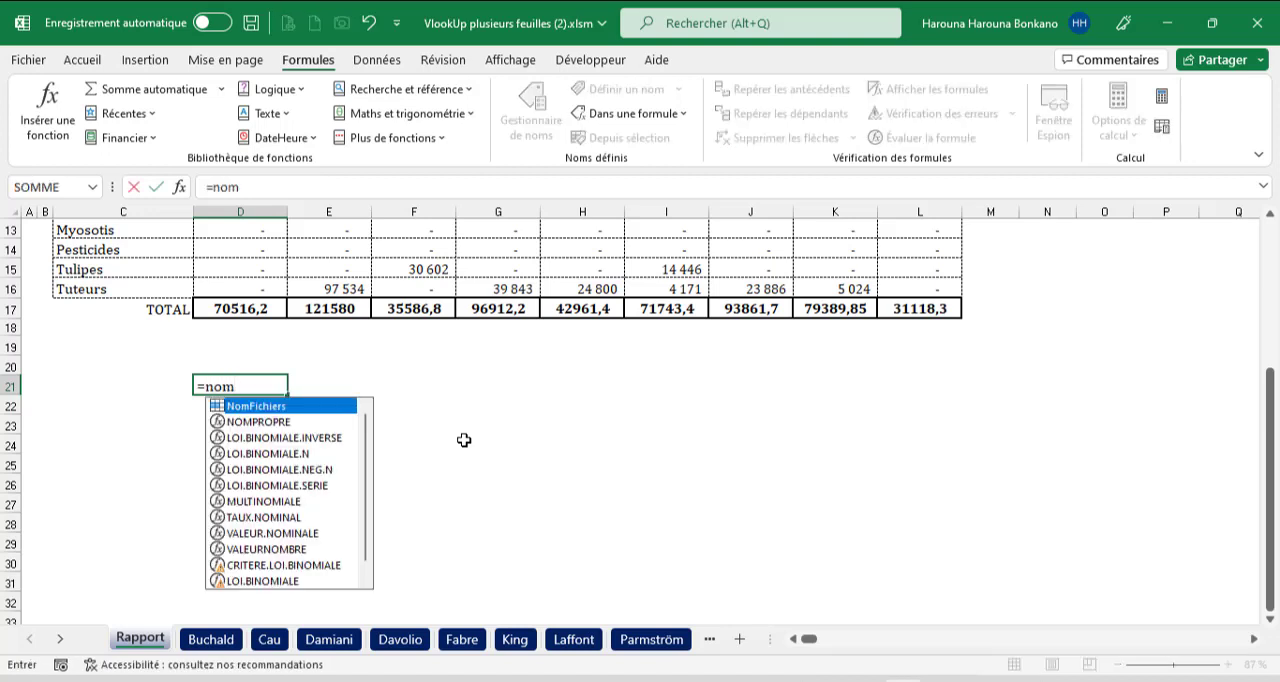
key("Tab")
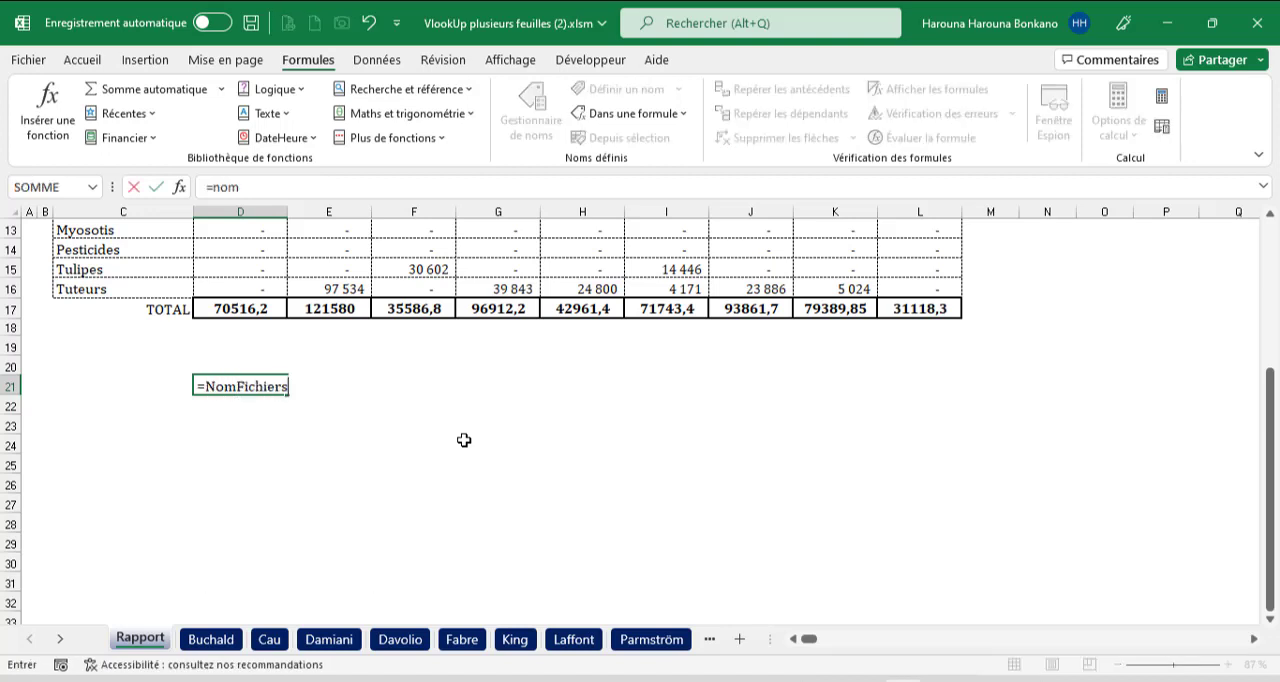
key("Return")
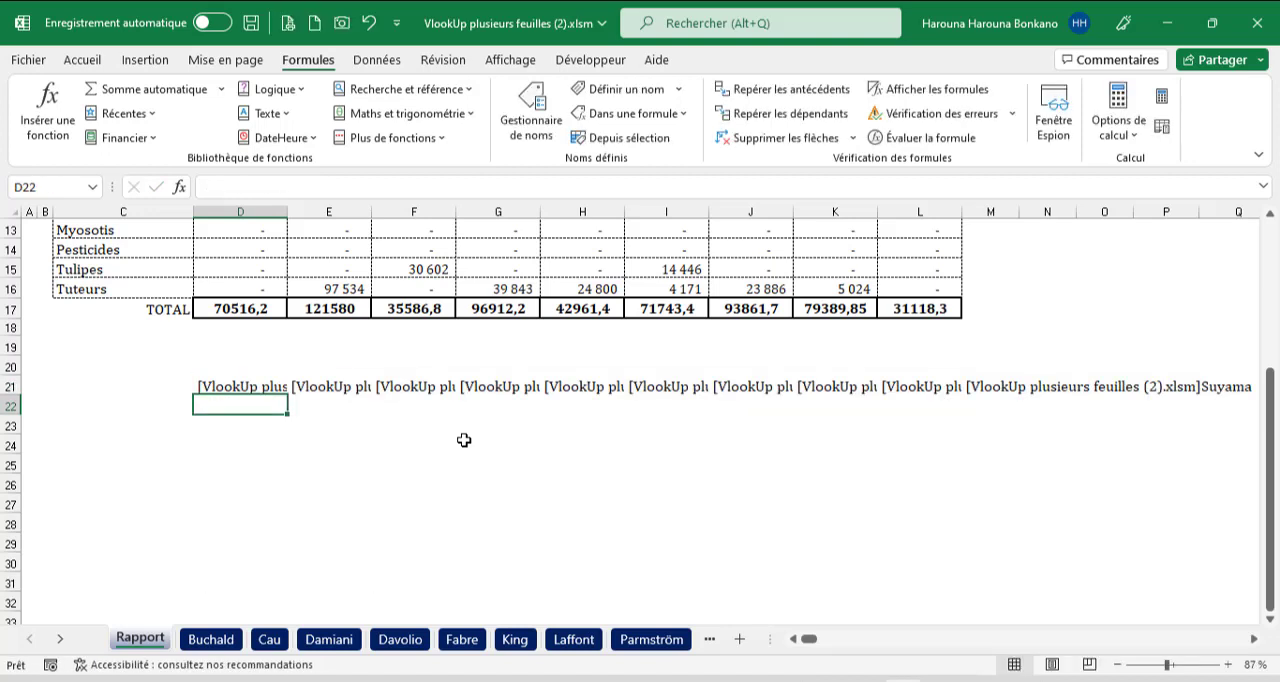
Examine the workbook and sheet names spilled from D21 and compare them with the last individual sheet.
left_click(272, 387)
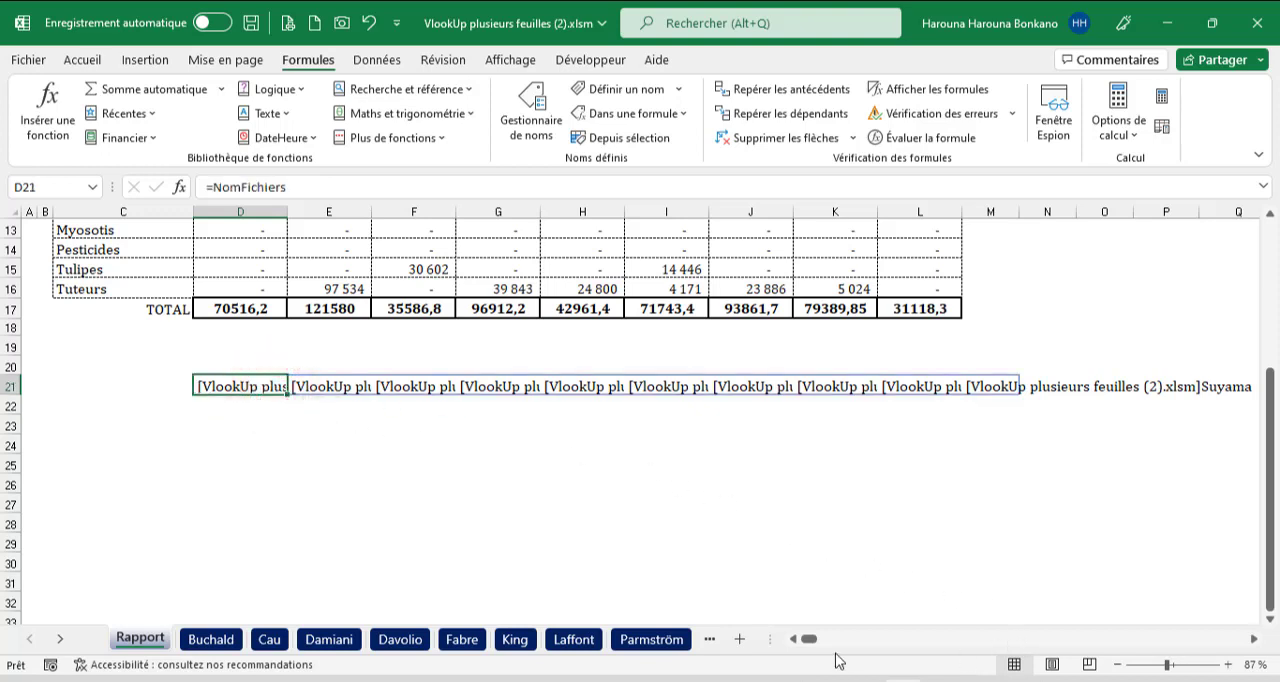
left_click(1254, 639)
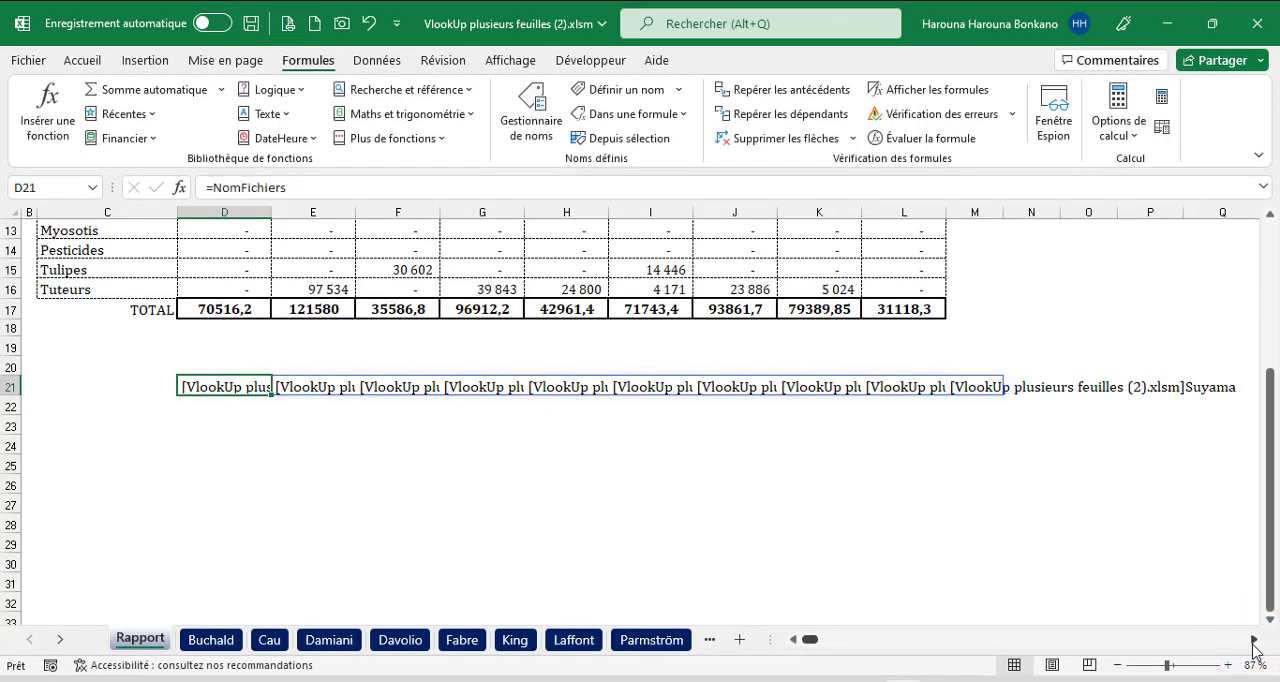
left_click(708, 641)
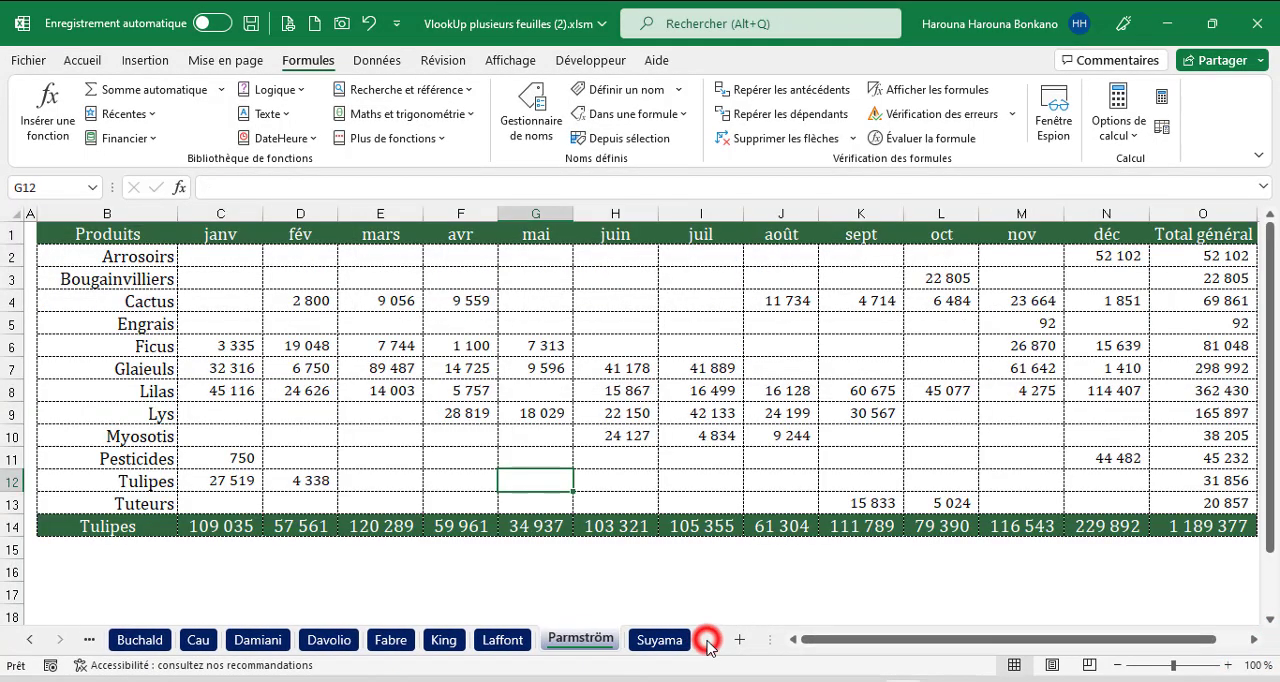
left_click(680, 642)
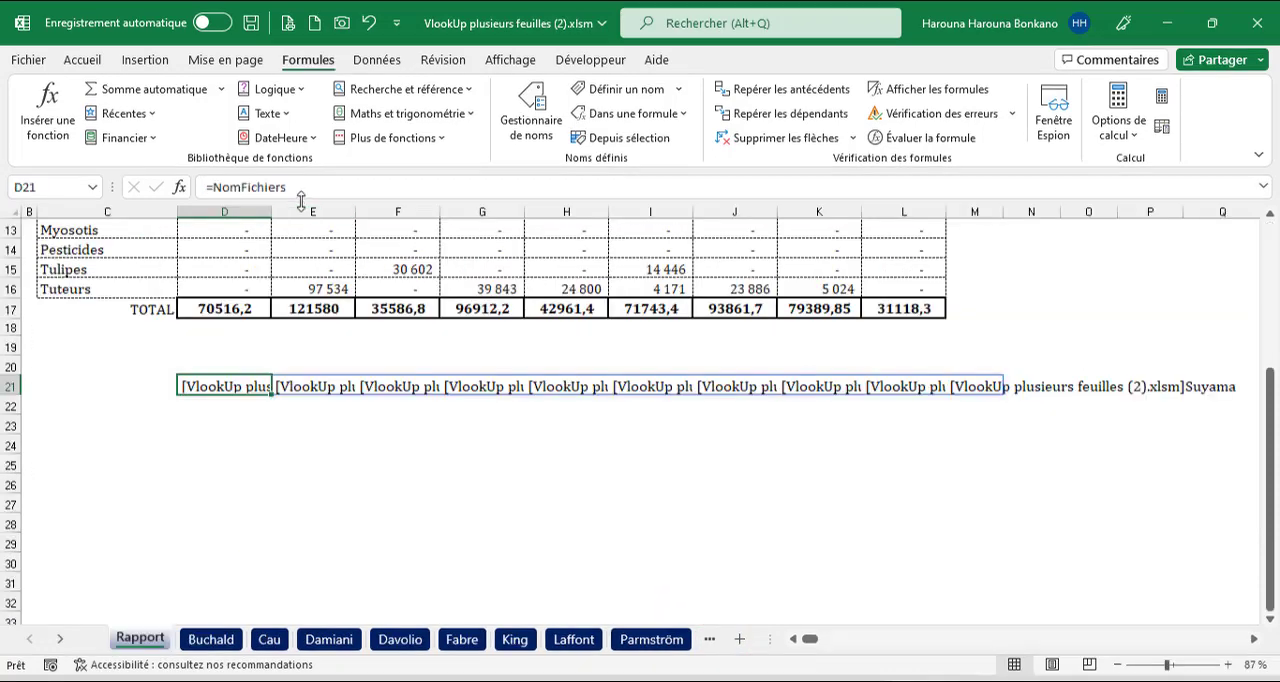
Evaluate the NomFichiers formula in D21 in place, expand the formula display to read the full array, and cancel the edit.
left_click_drag(300, 190, 193, 193)
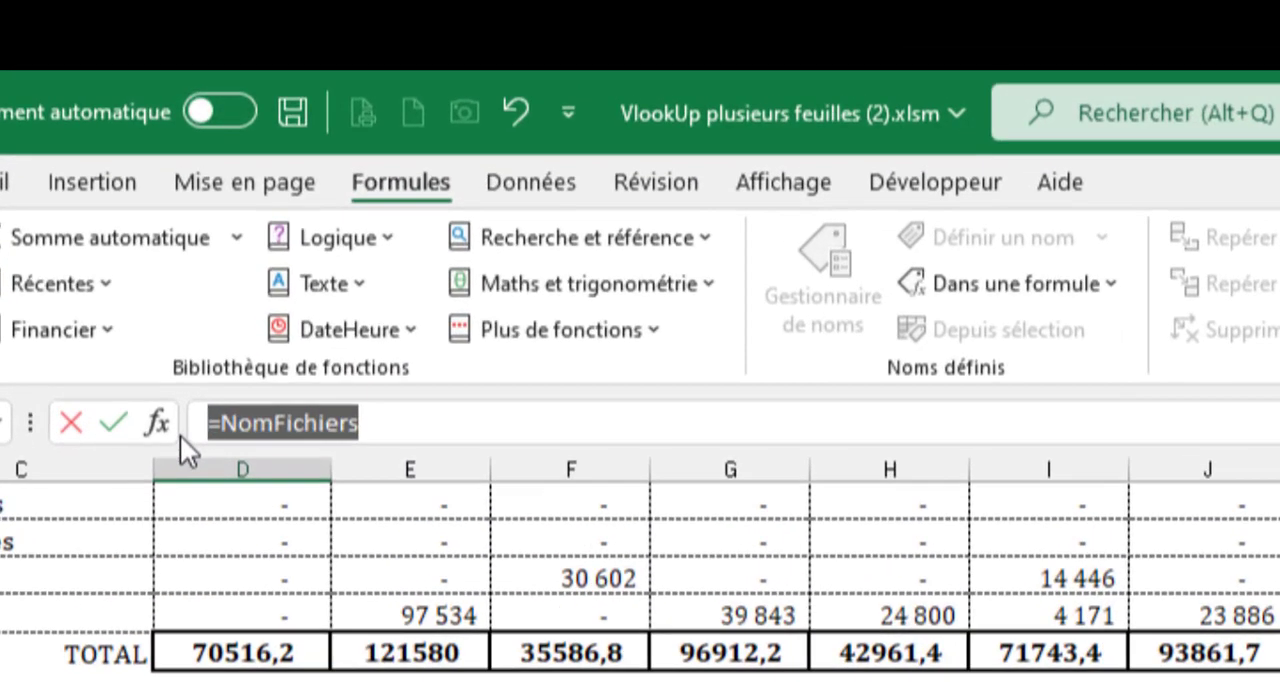
key("F9")
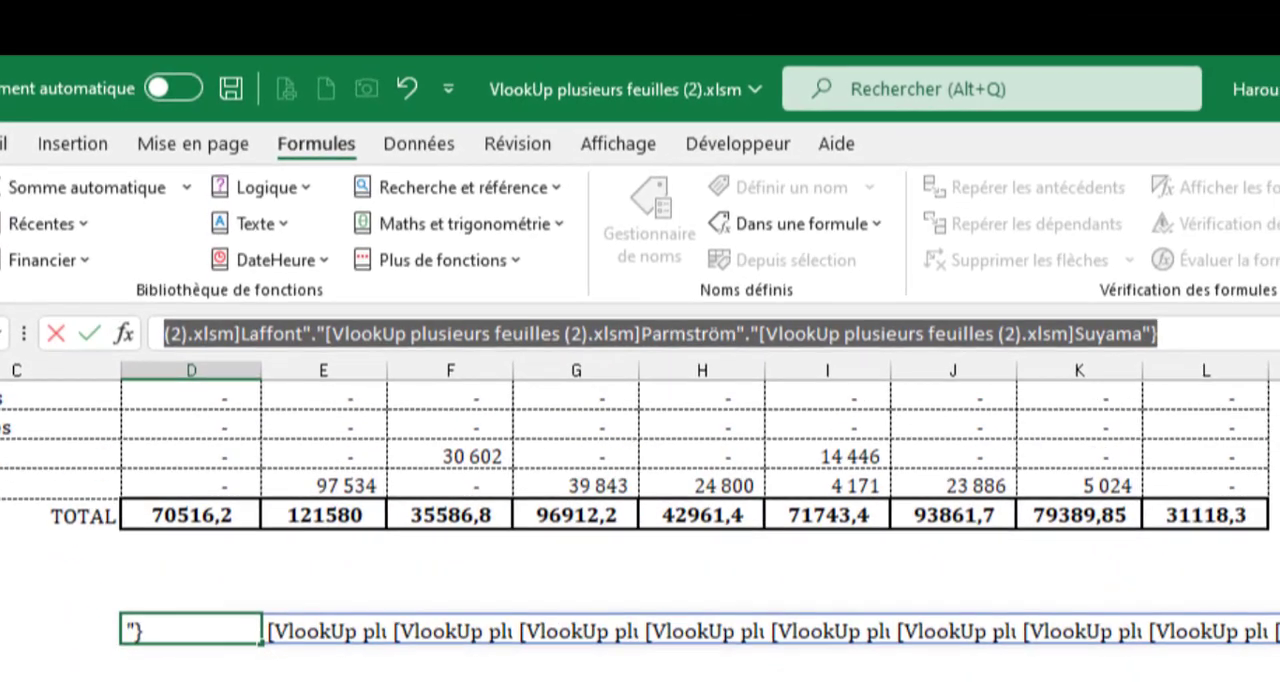
key("ctrl+shift+u")
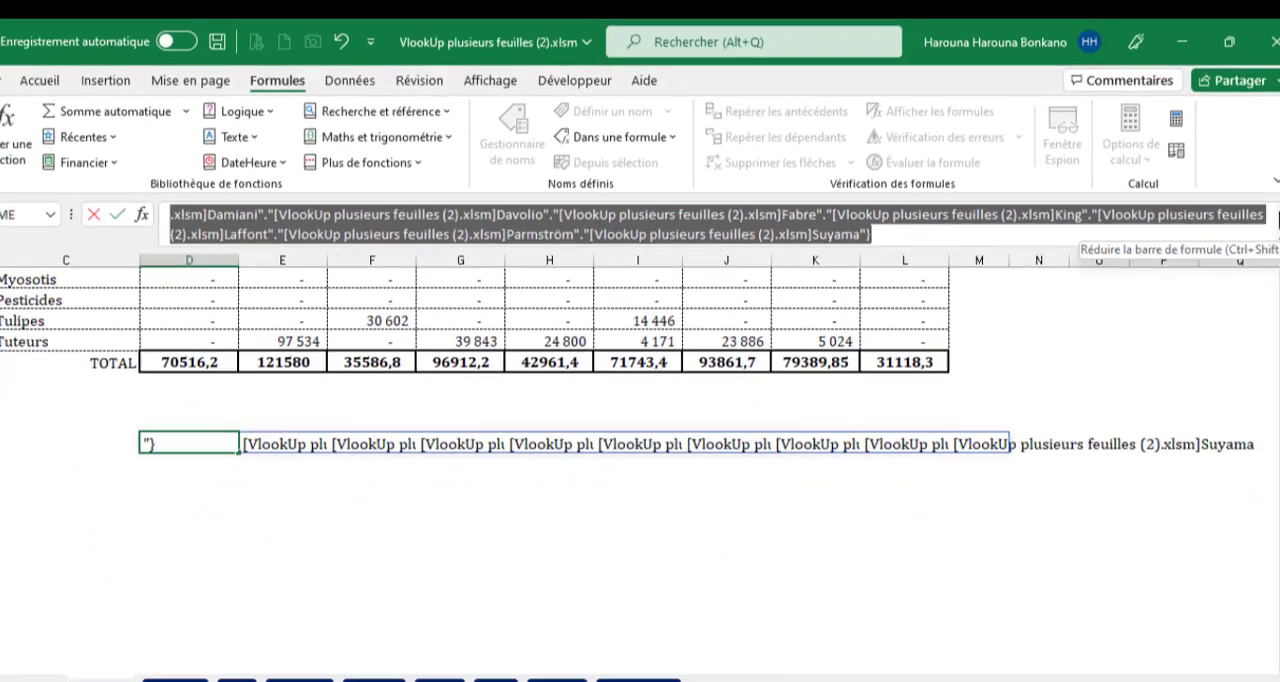
key("Escape")
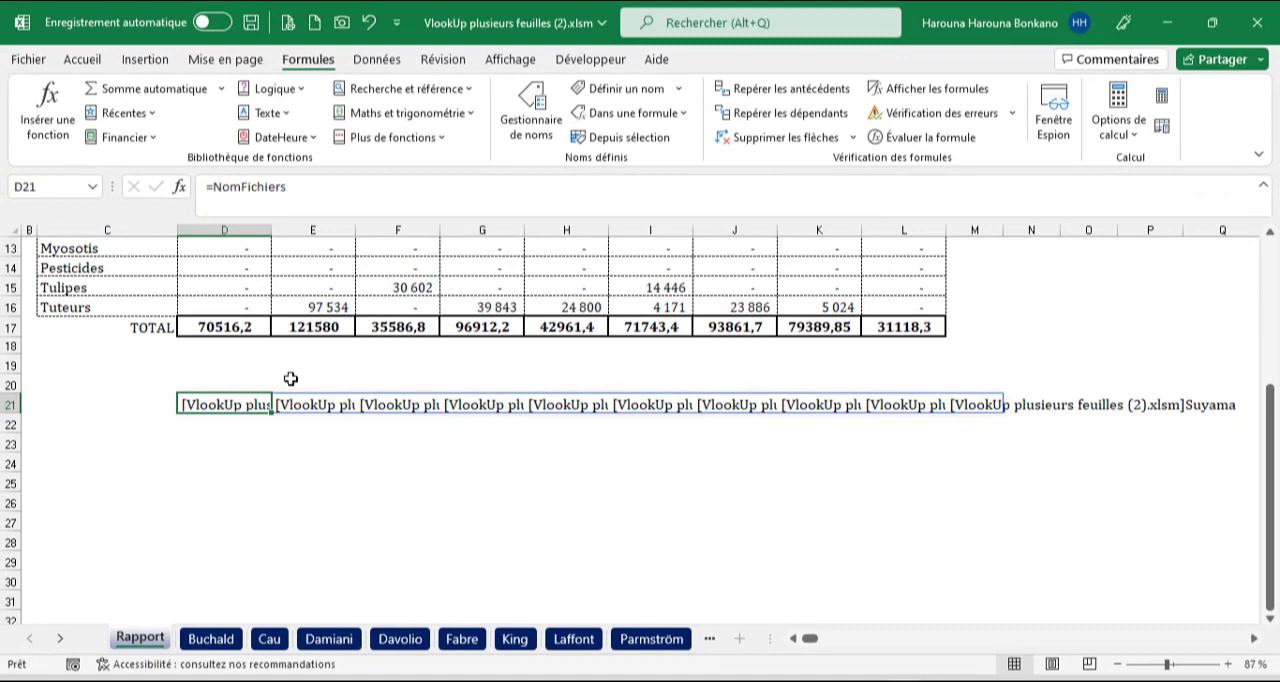
Wrap the D21 formula in TRANSPOSE so it reads =TRANSPOSE(NomFichiers).
left_click(213, 186)
type("tran")
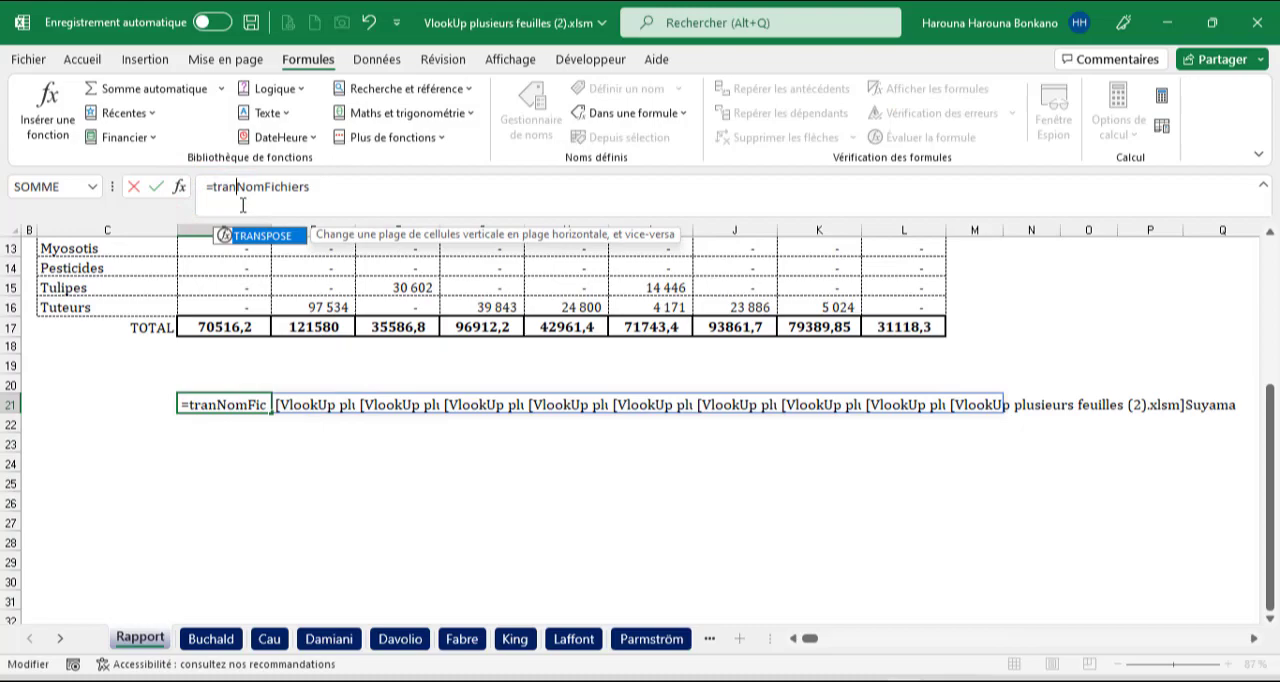
key("Tab")
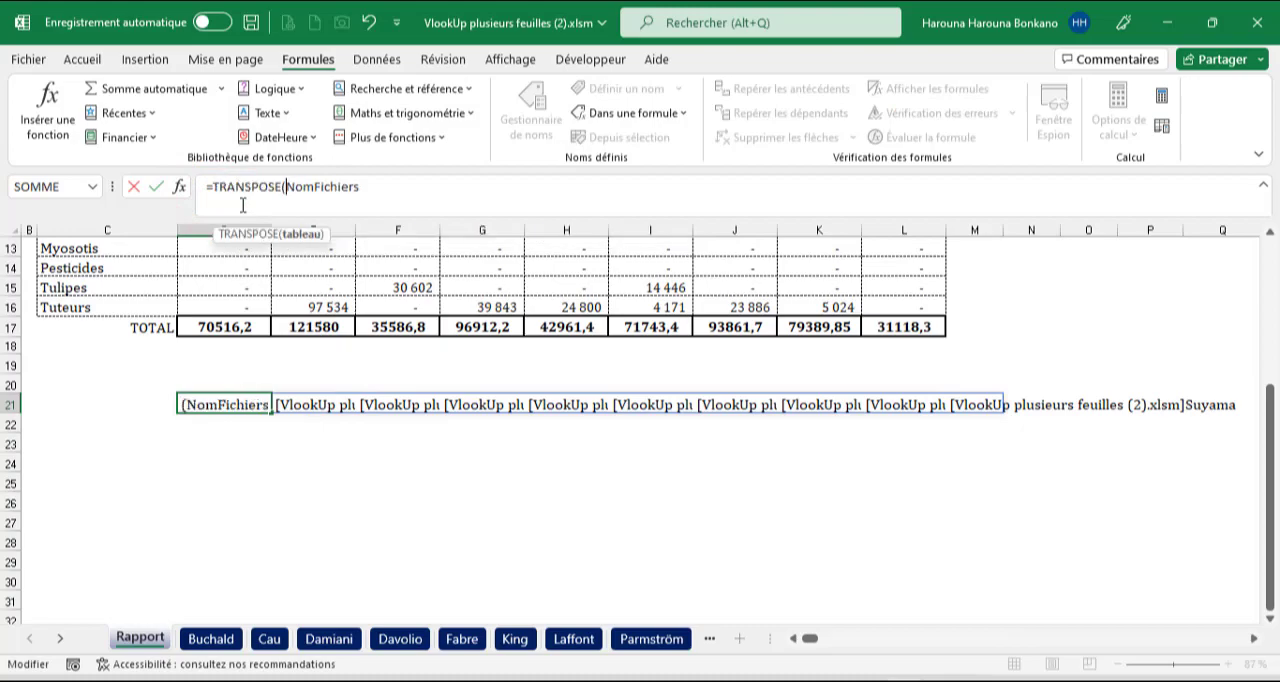
left_click(383, 193)
type(")")
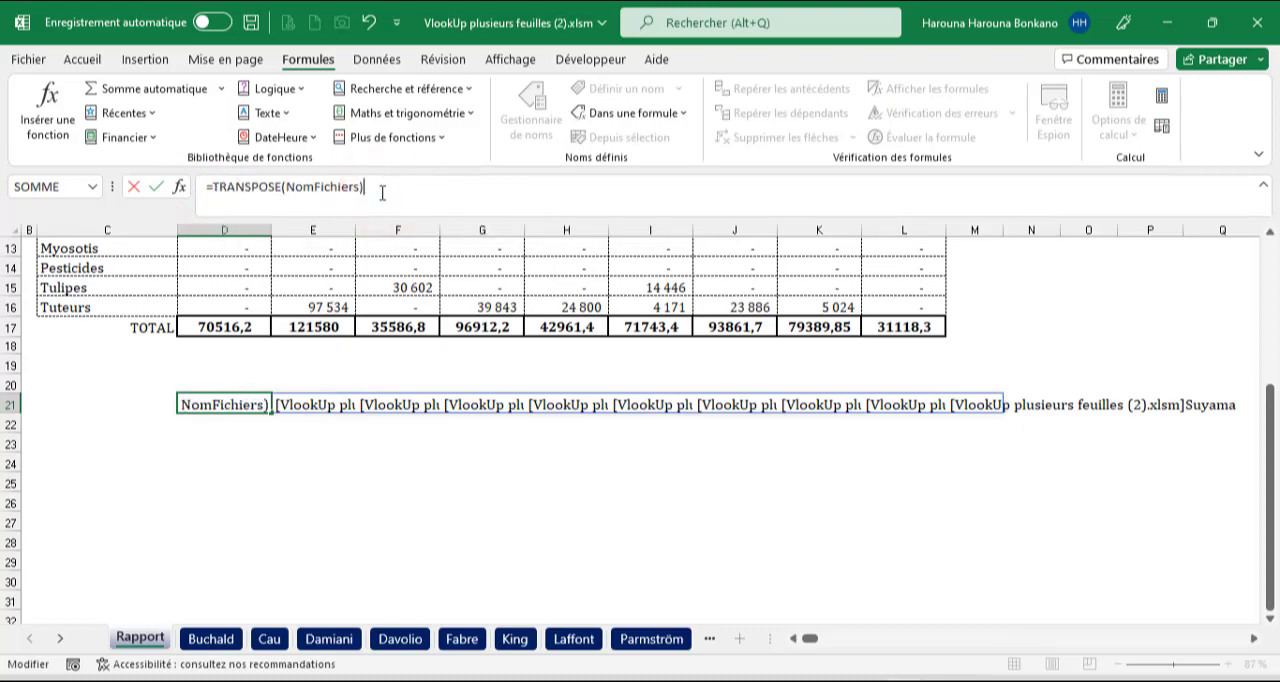
key("Return")
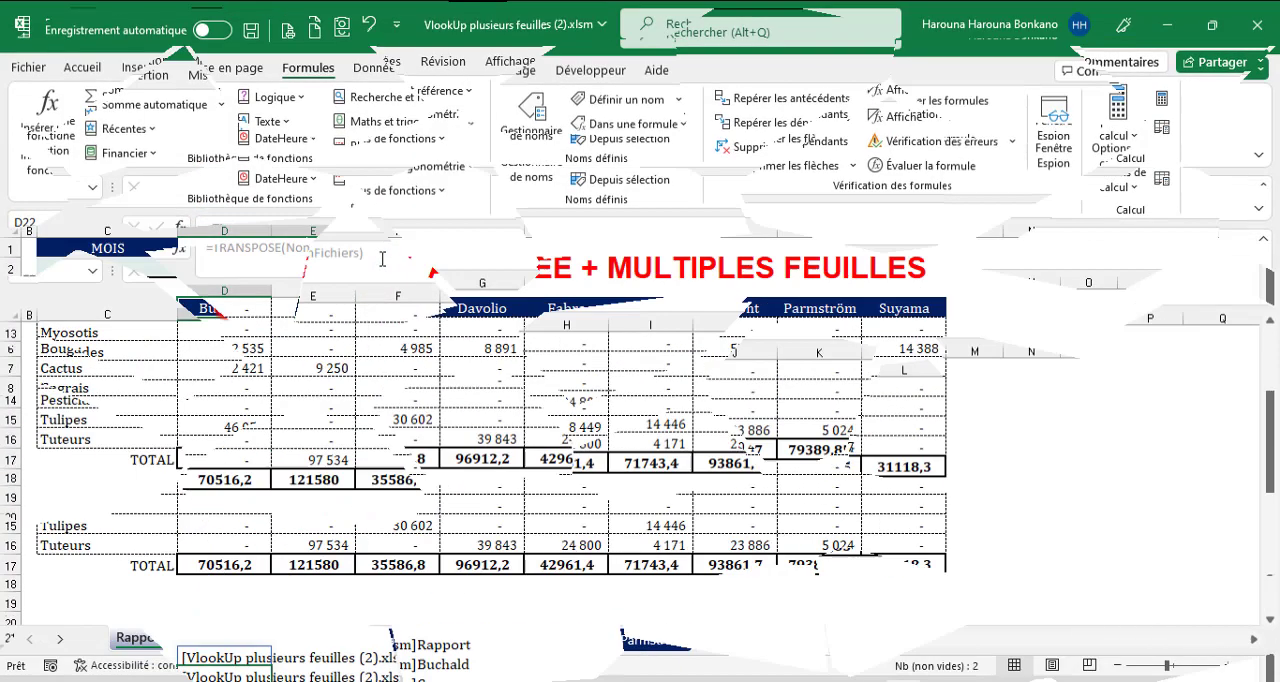
Clear the sheet-name headers in D4:L4 and enter =NomFichiers in D4.
key("Delete")
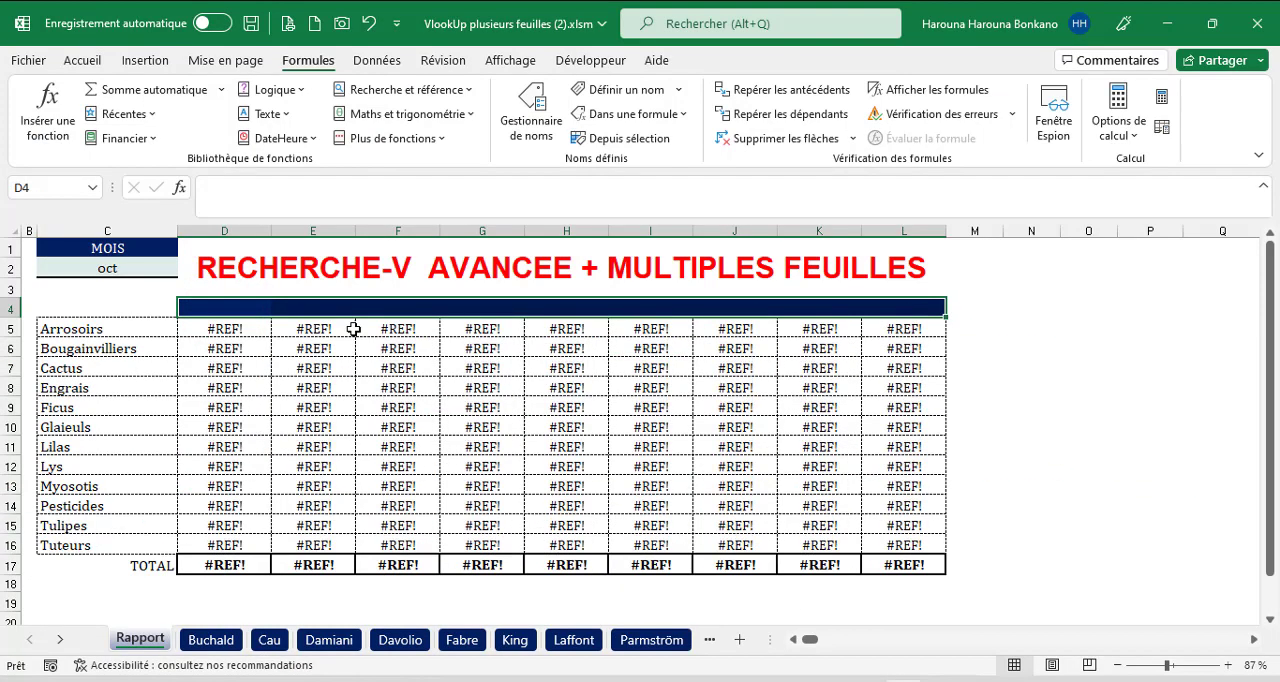
left_click(210, 306)
type("=NomFichiers")
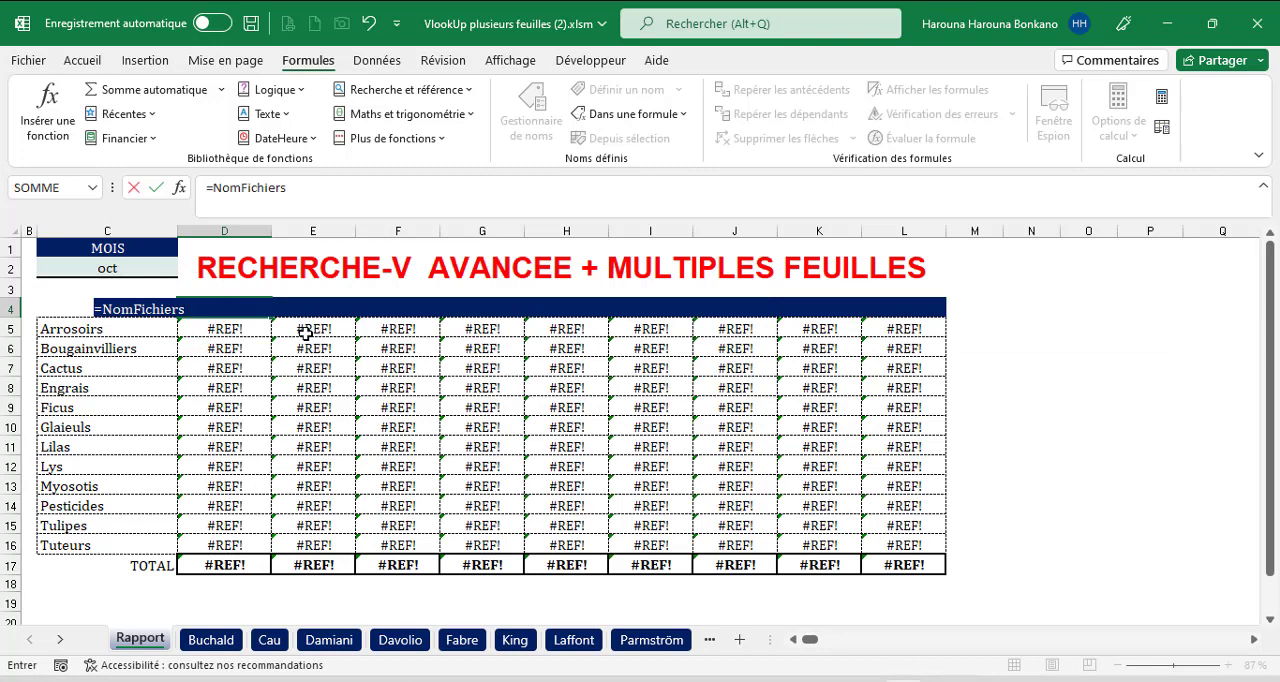
key("Return")
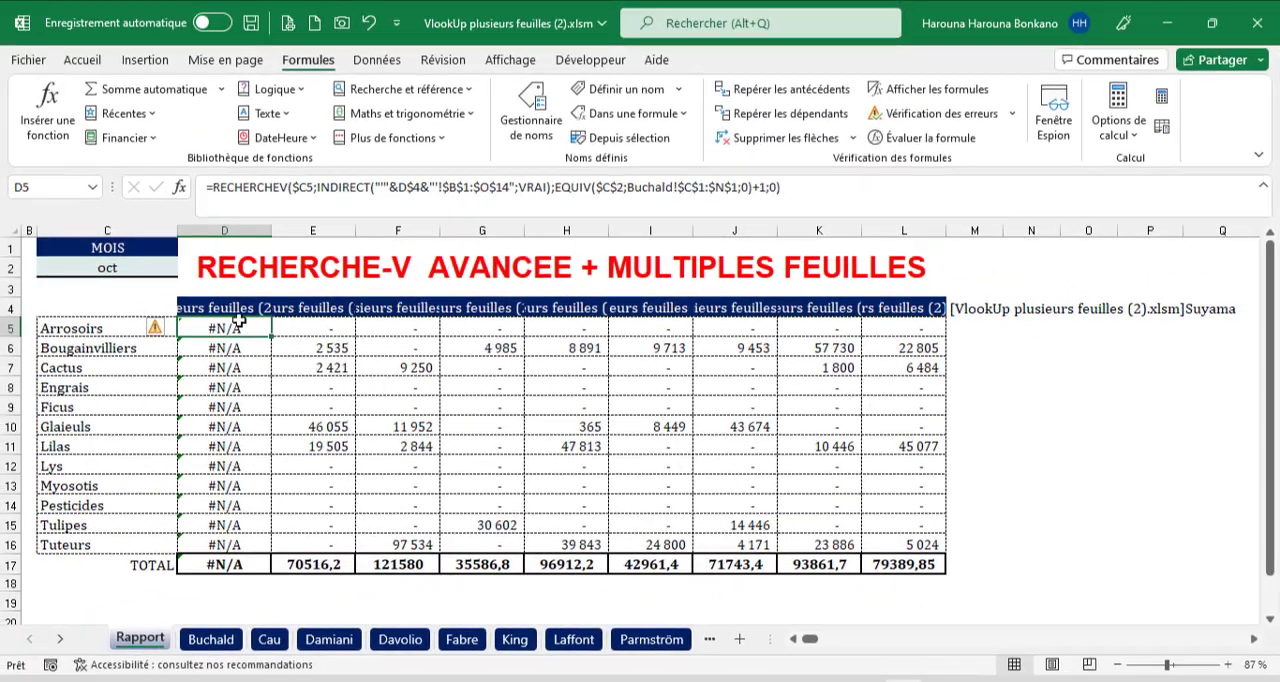
Wrap NomFichiers in D4 with DROITE and begin its character-count argument with NBCAR(NomFichiers).
left_click(222, 310)
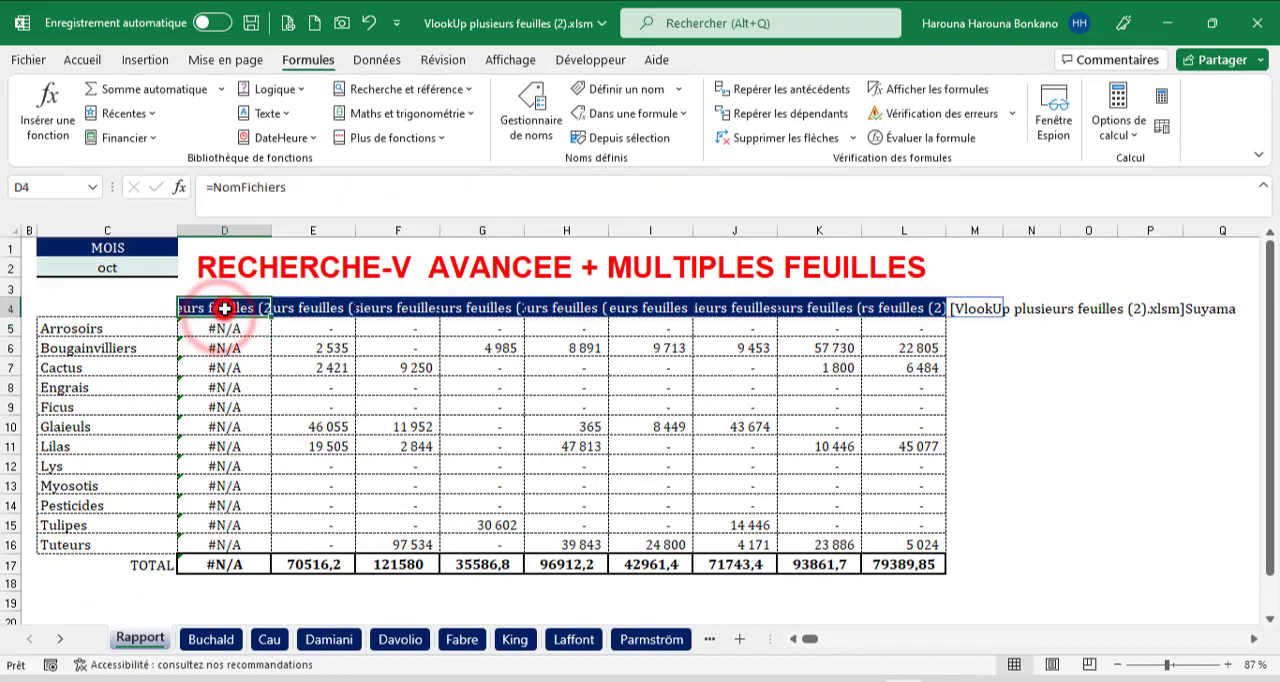
left_click(215, 190)
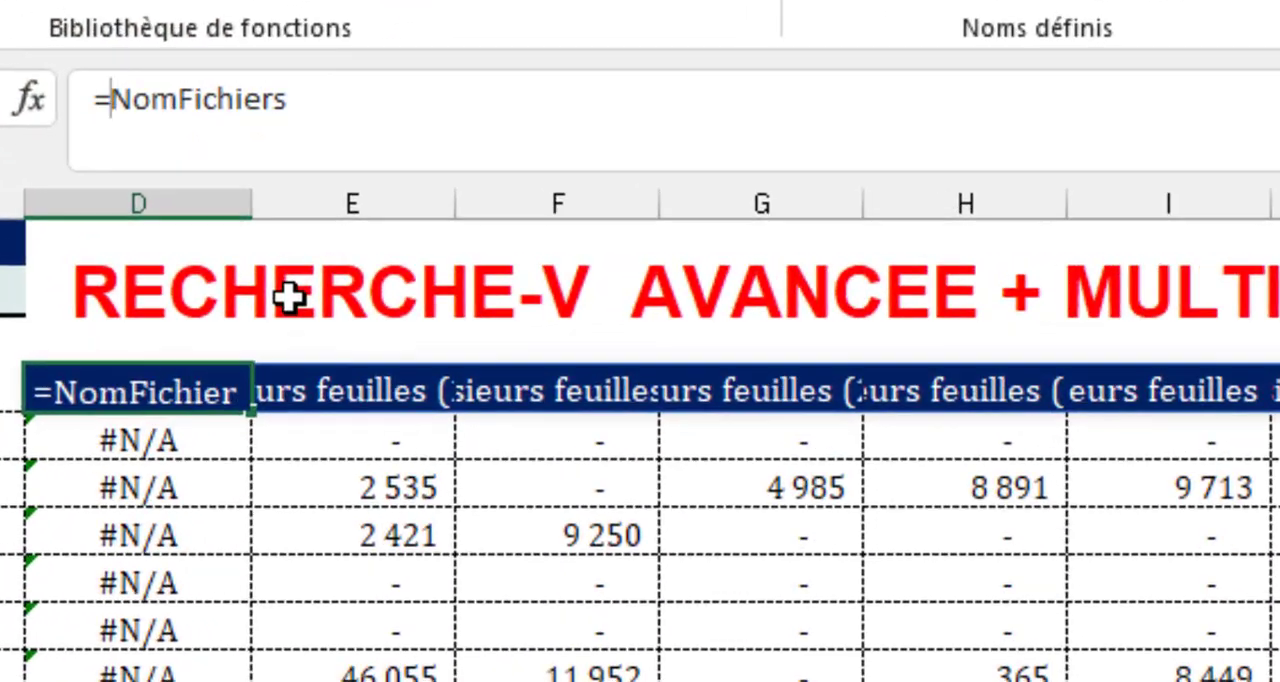
type("droi")
key("Tab")
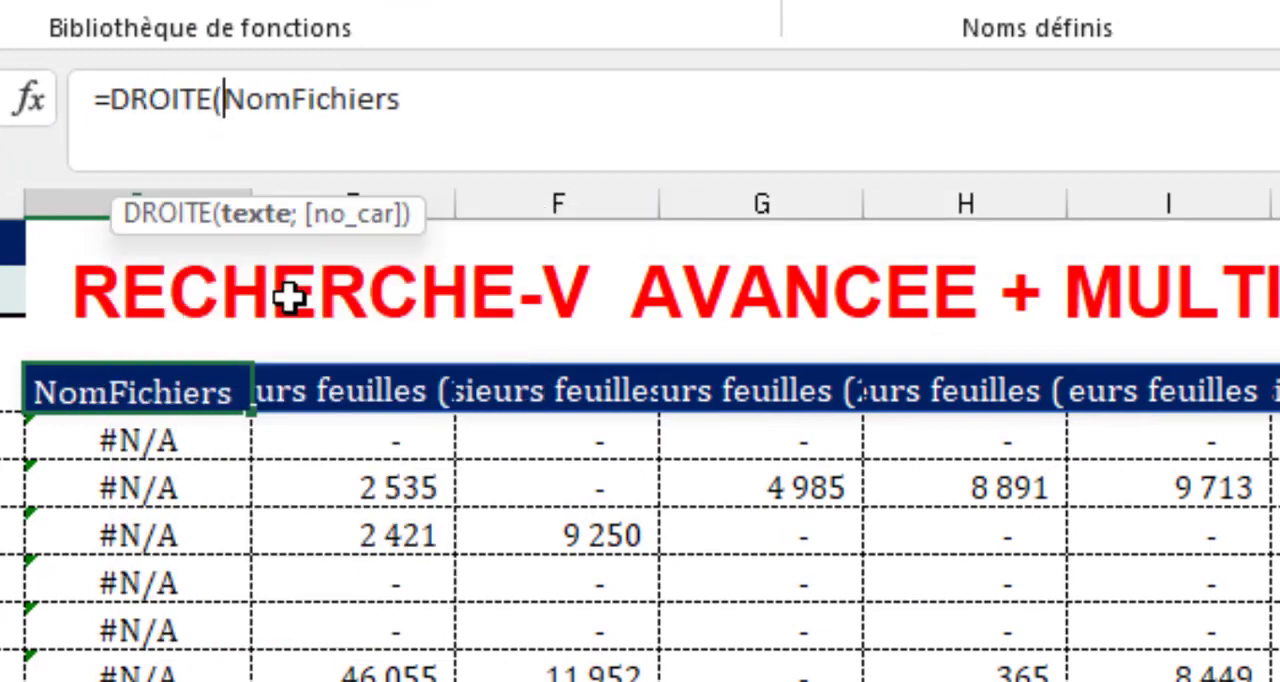
left_click(460, 118)
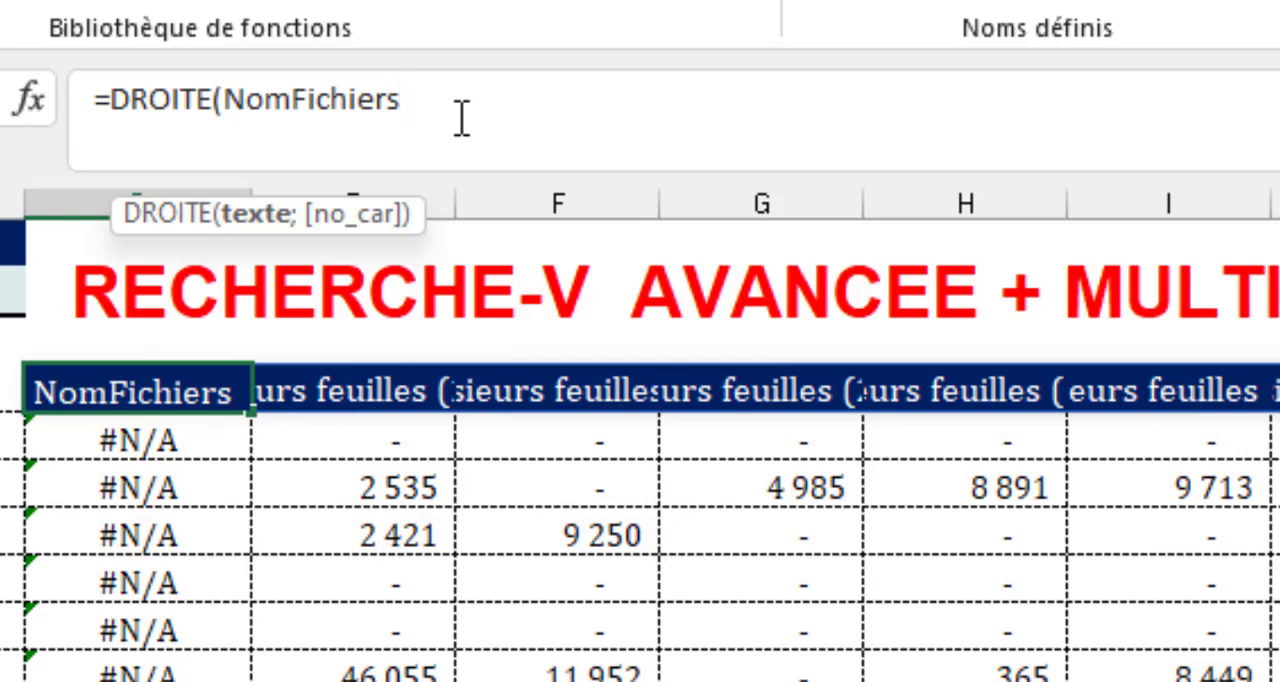
type(";")
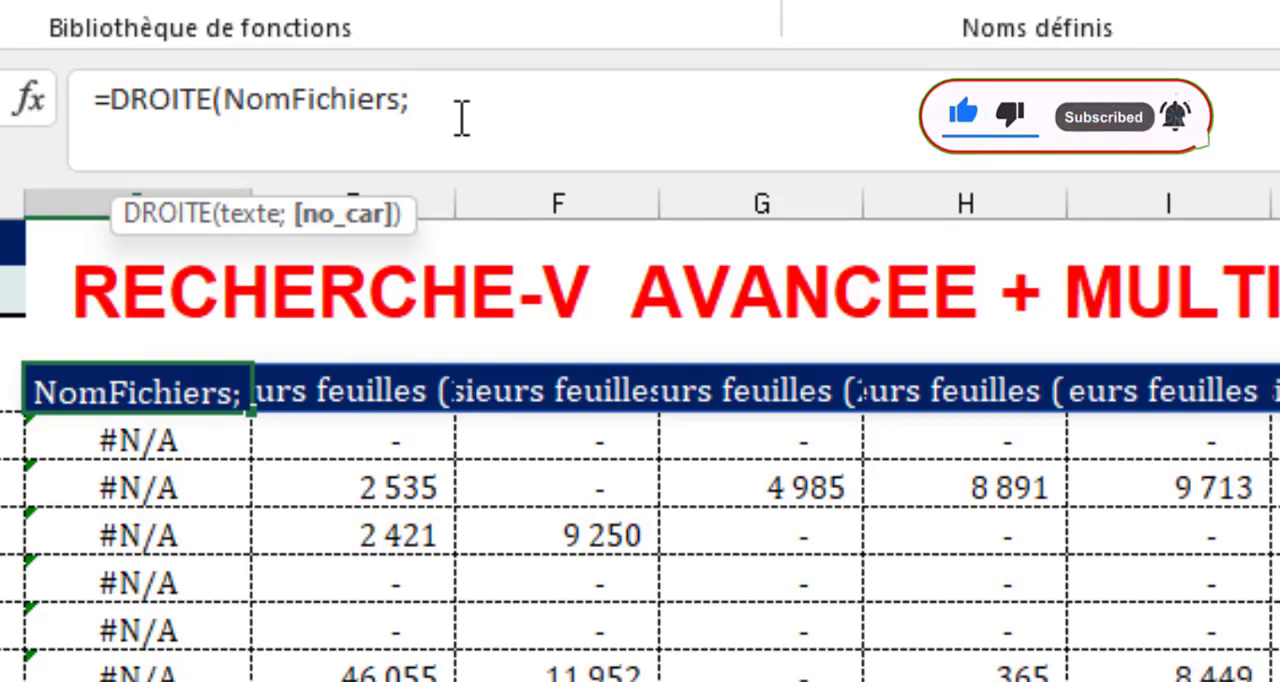
type("nbc")
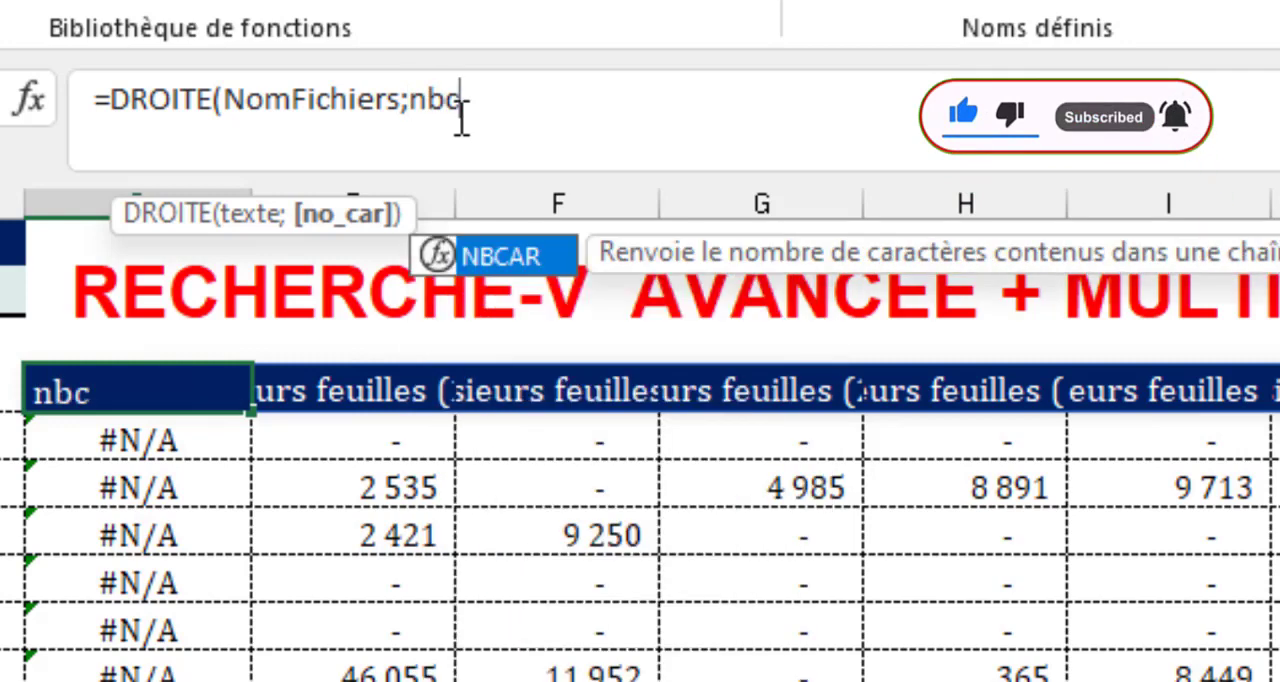
key("Tab")
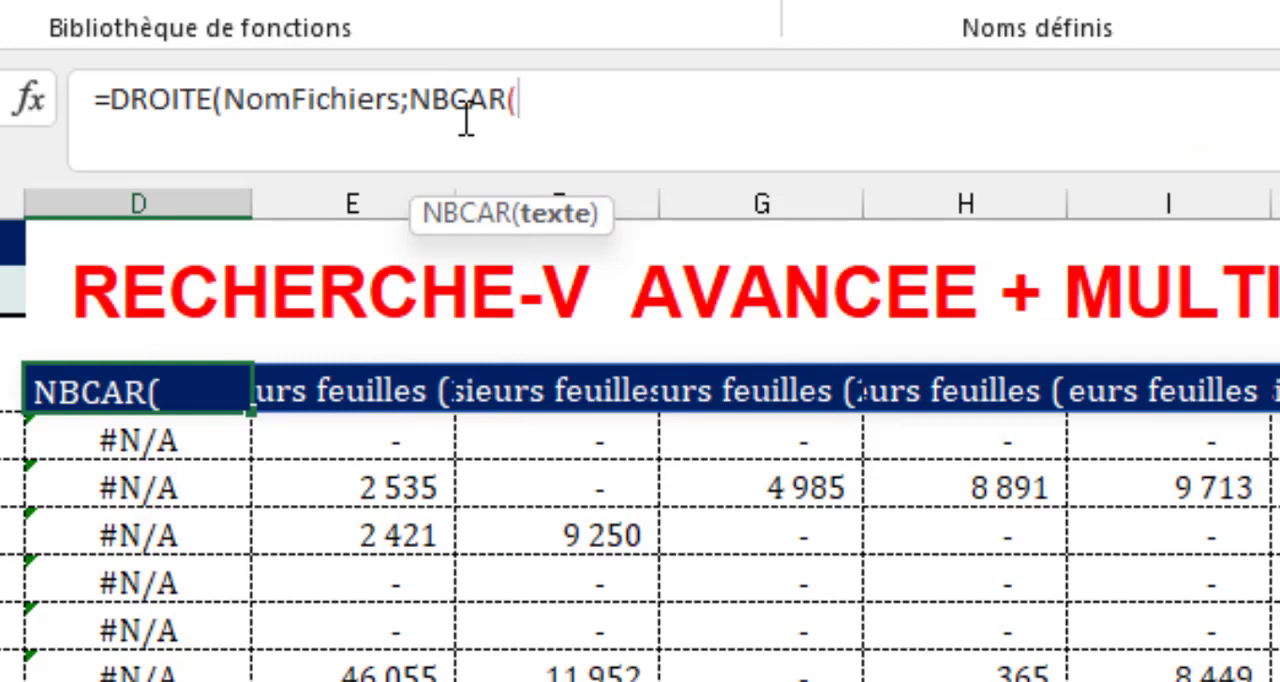
type("nom")
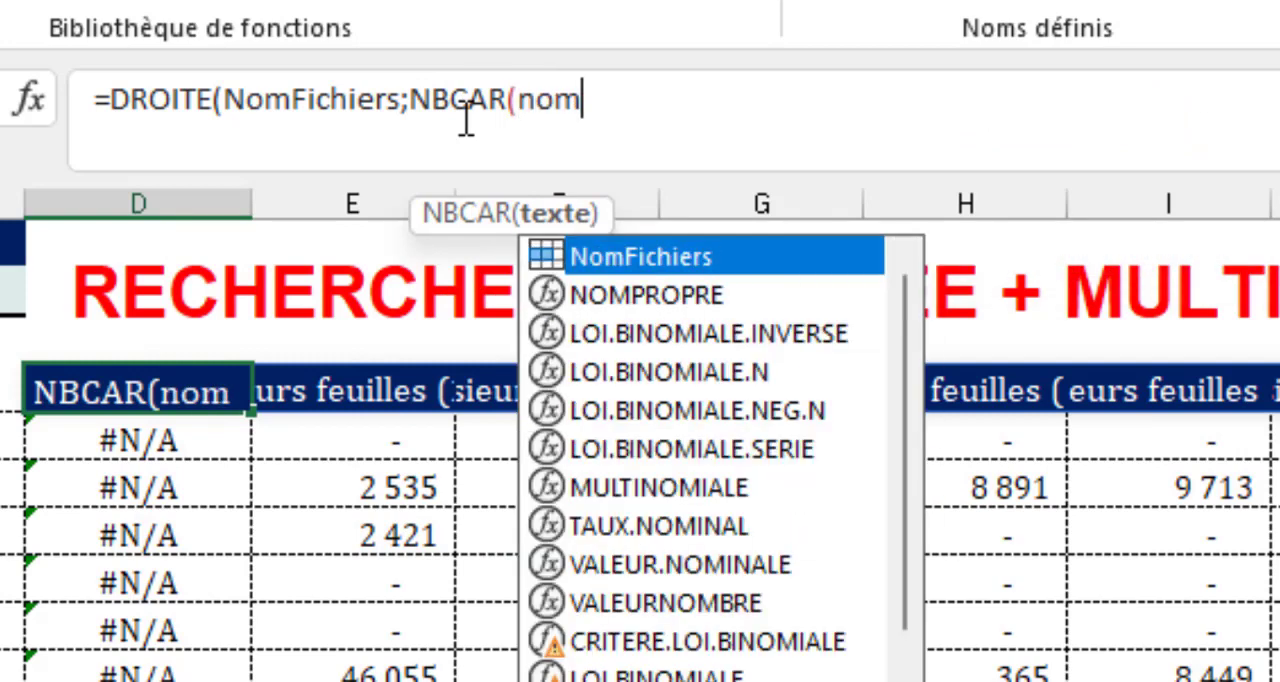
key("Tab")
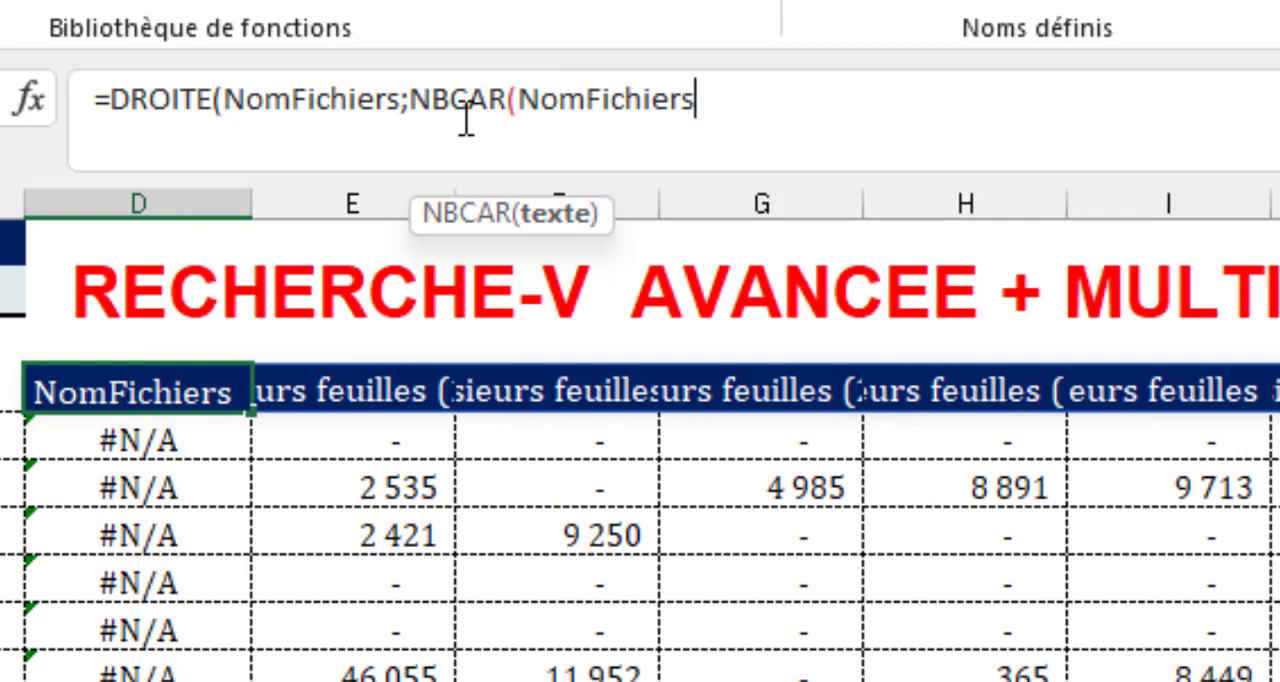
type(")")
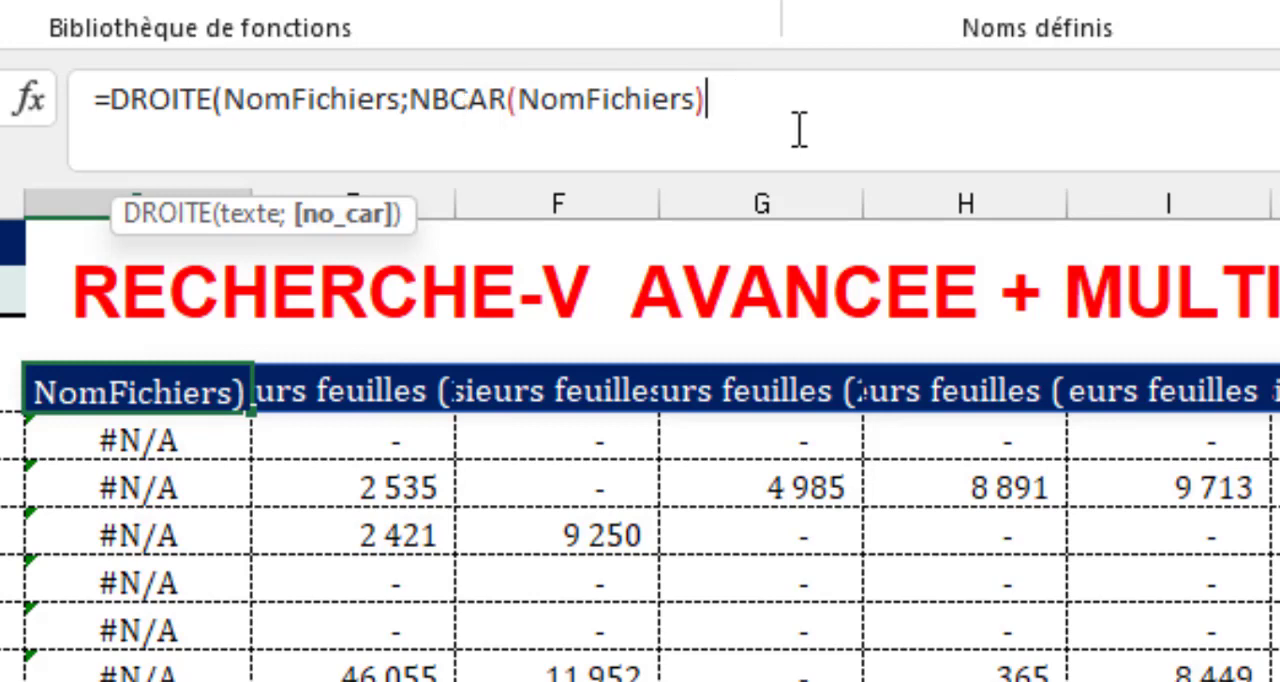
Evaluate the NBCAR(NomFichiers) part of the D4 formula in place to check the text lengths, and restore the expression.
left_click_drag(730, 72, 407, 75)
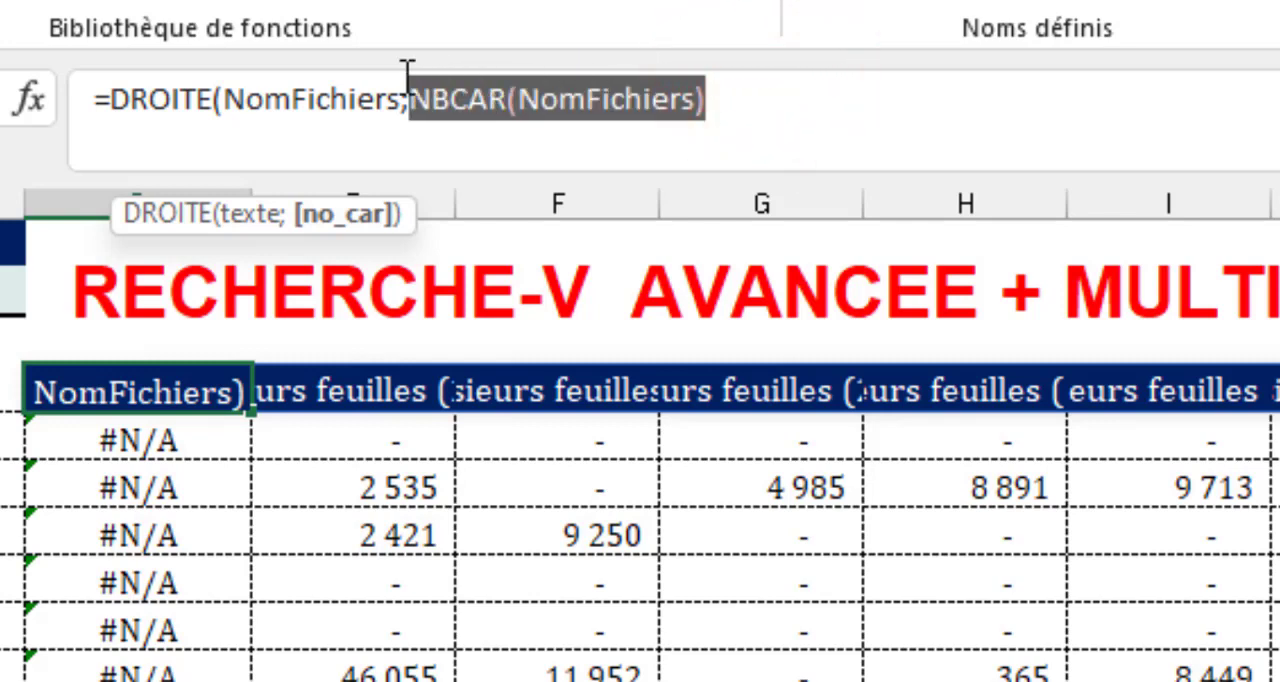
key("F9")
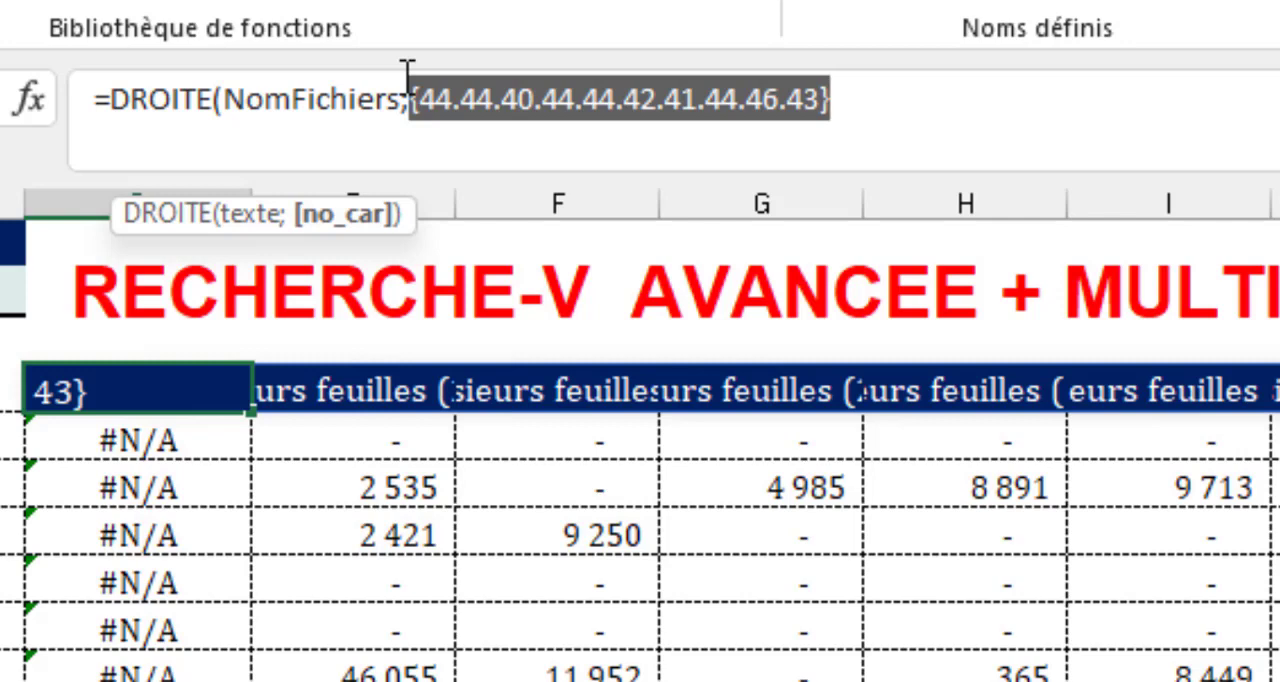
key("ctrl+z")
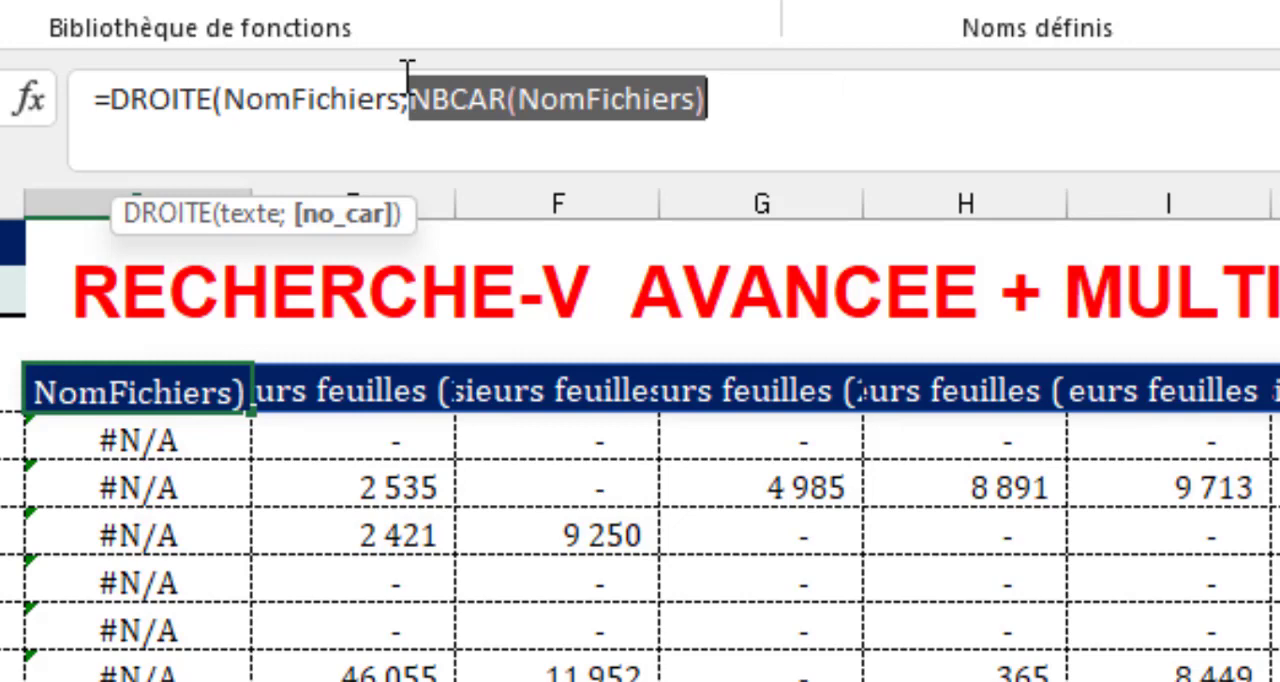
Subtract TROUVE("]";NomFichiers;1) from the NBCAR count, close the DROITE function and confirm the D4 formula.
left_click(762, 100)
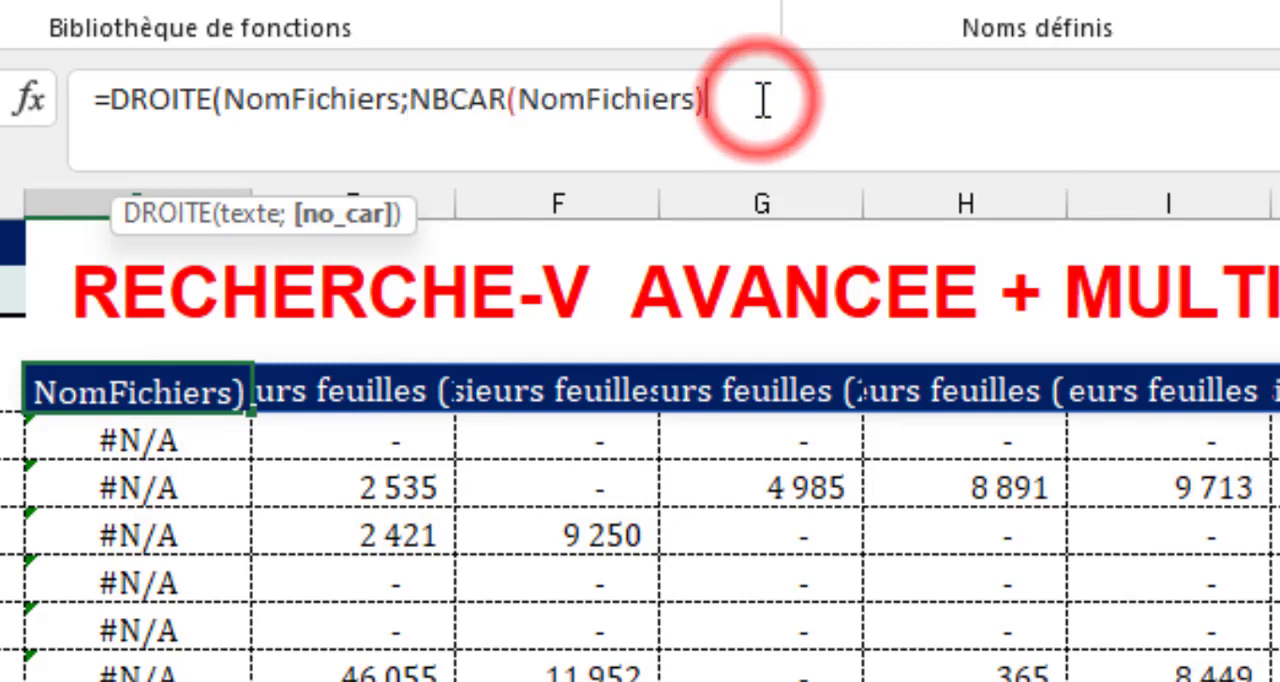
type("-tr")
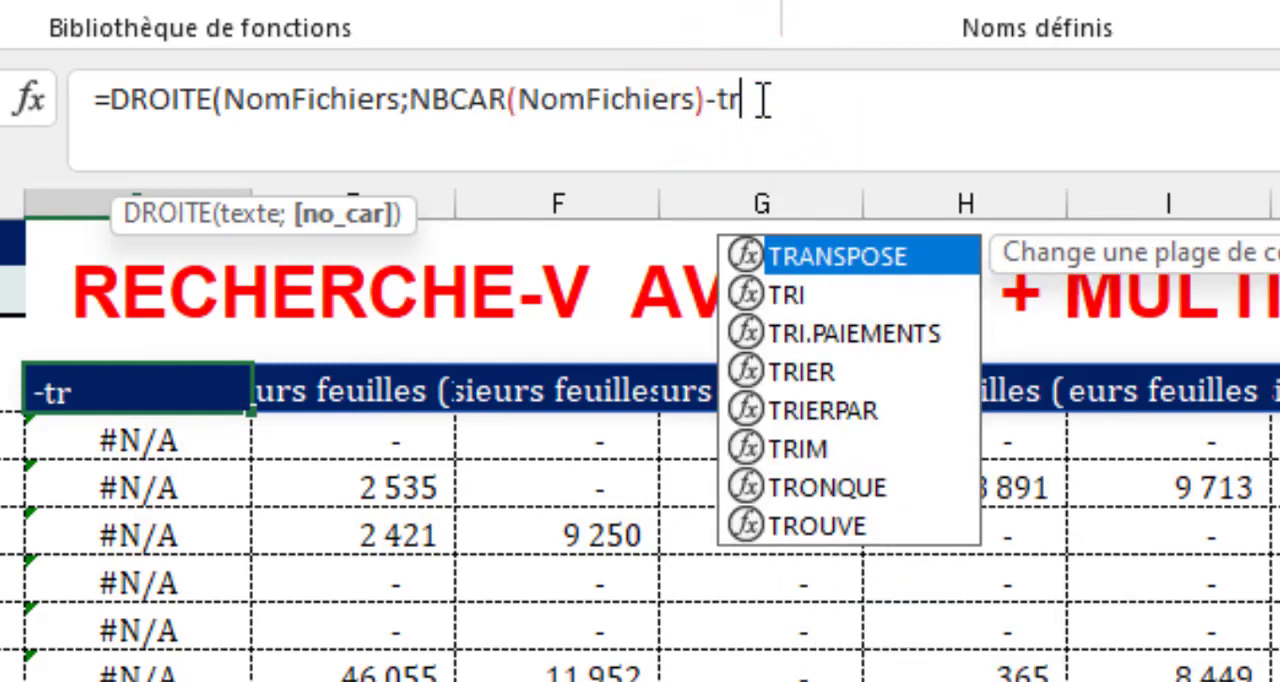
type("ou")
key("Tab")
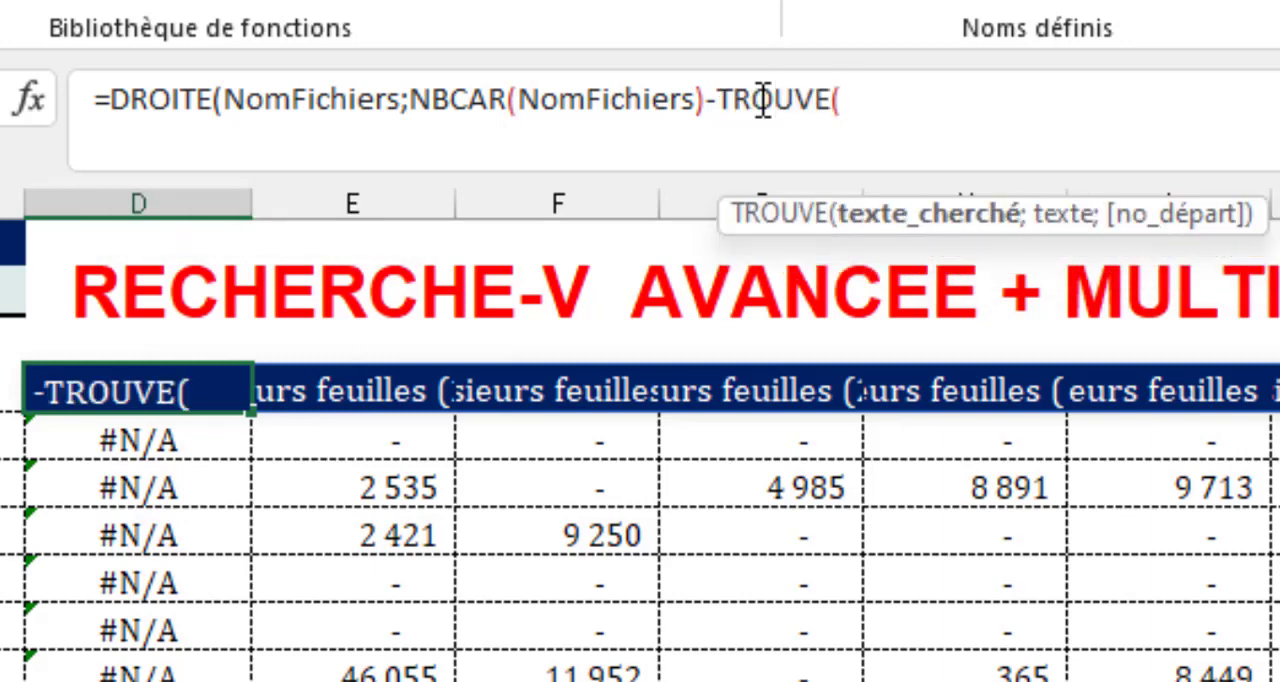
type("\"]\"")
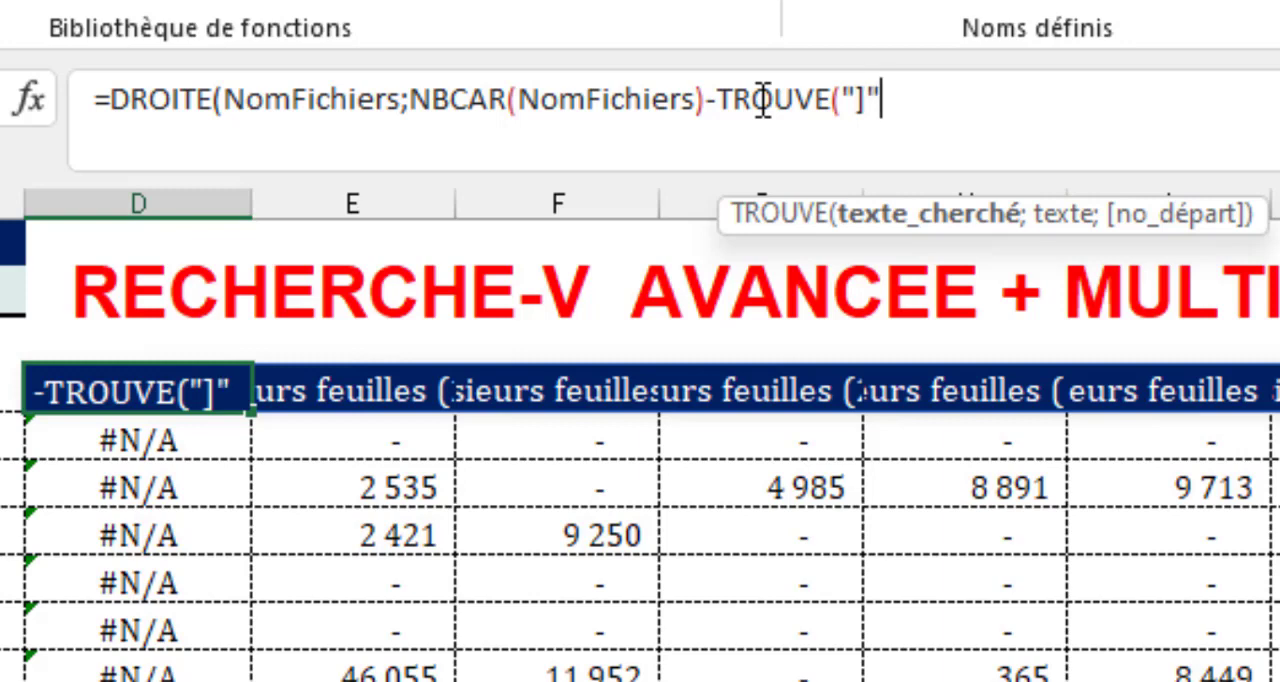
type(";")
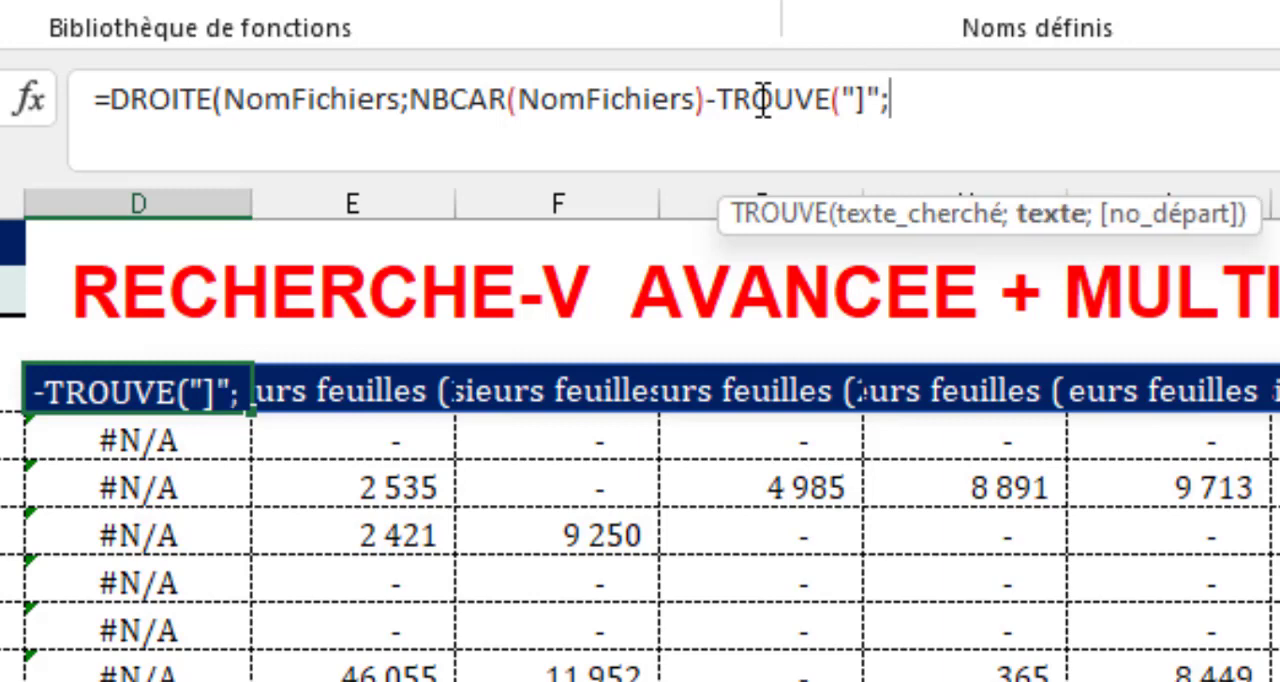
type("nom")
key("Tab")
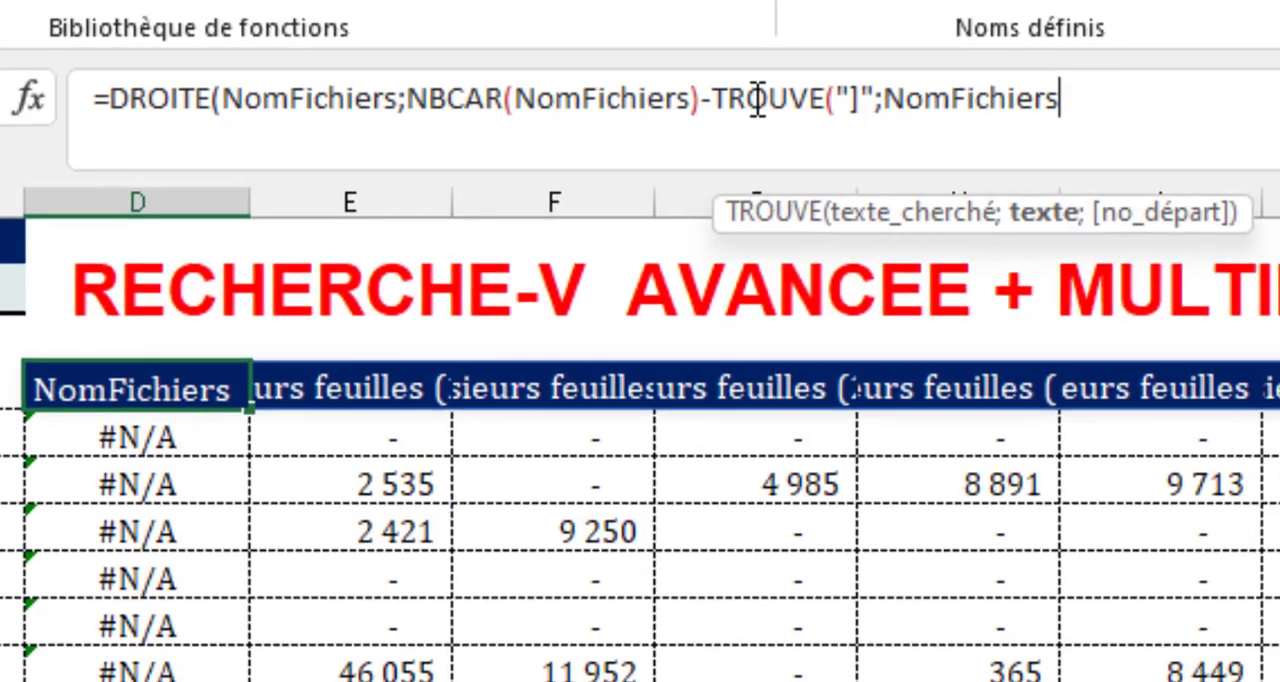
type(";")
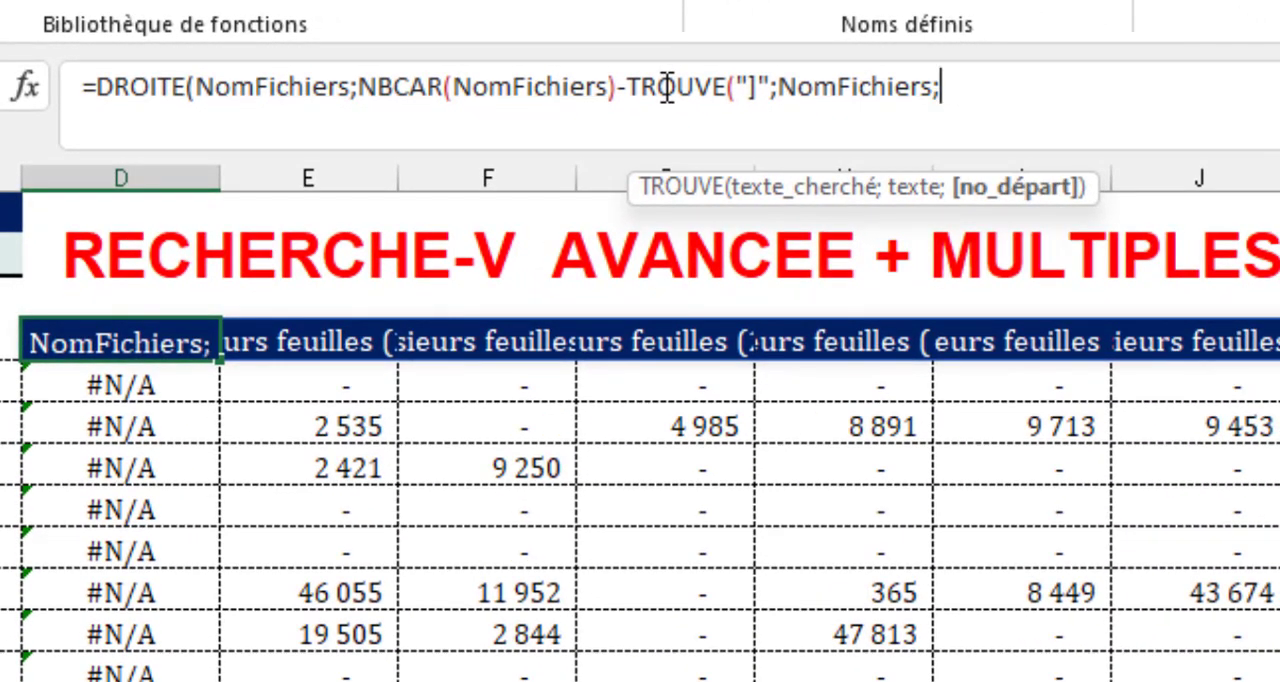
type("1")
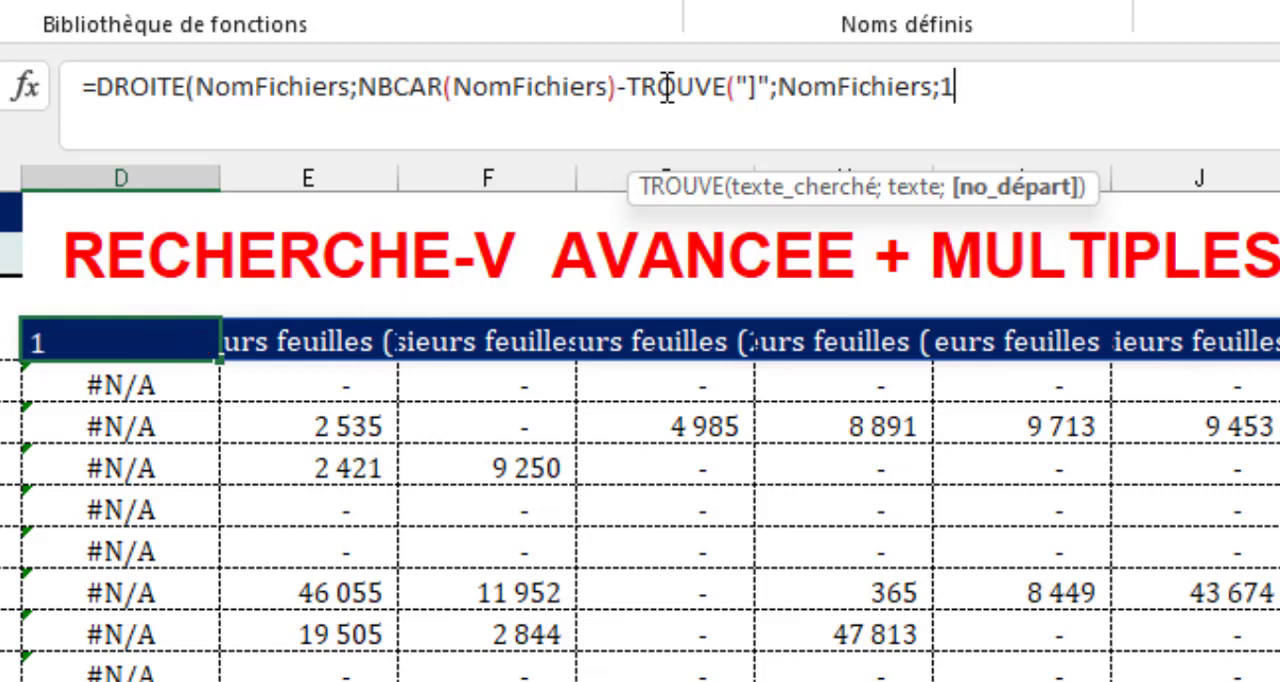
type(")")
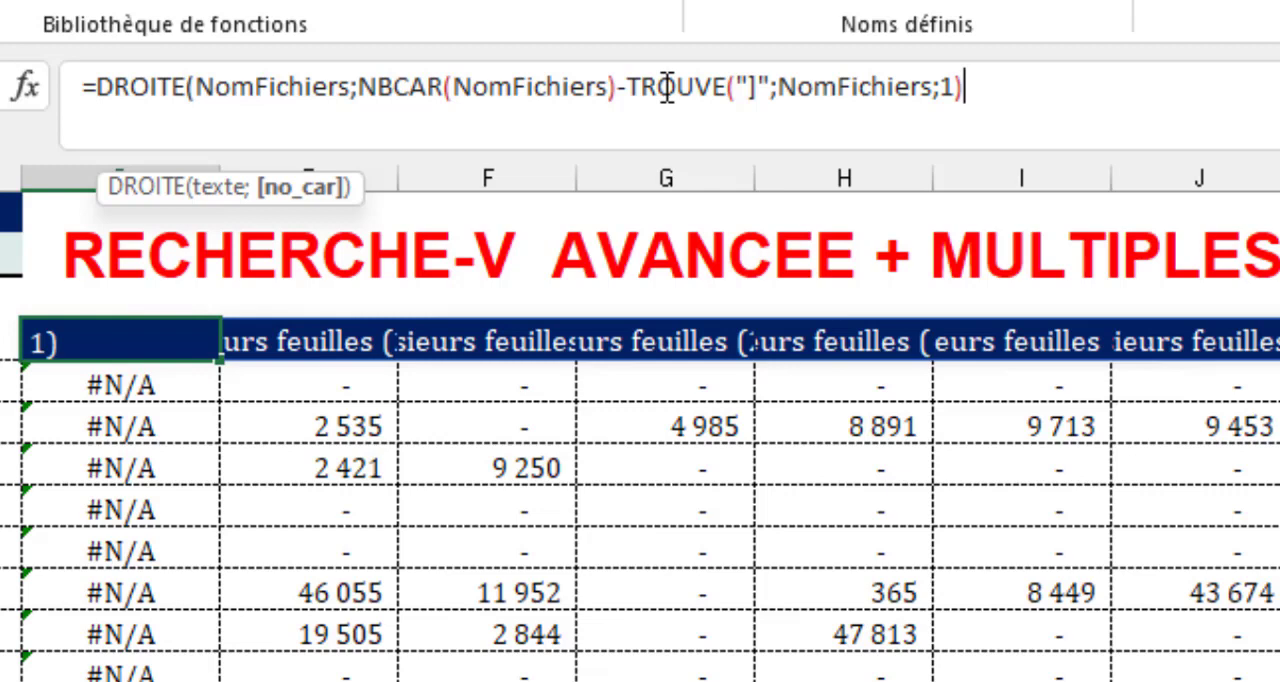
type(")")
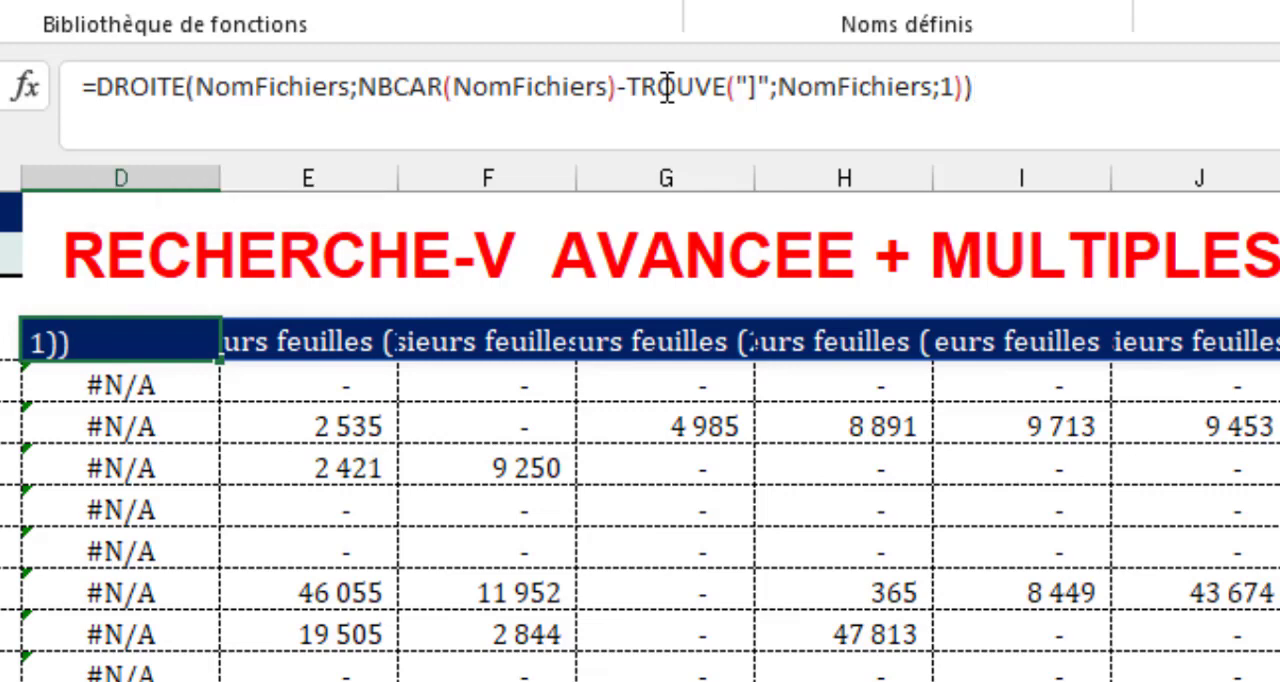
key("Return")
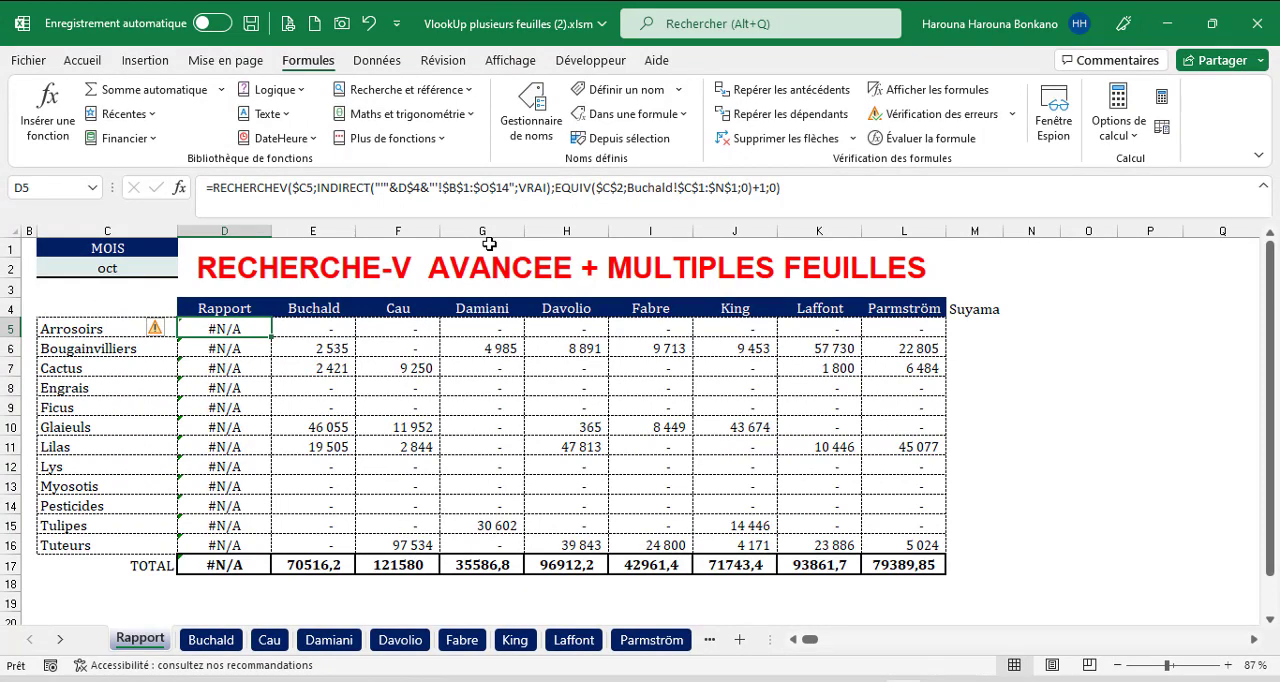
Insert an INDEX function in front of the DROITE expression in D4 so that expression becomes its matrix argument.
left_click(251, 308)
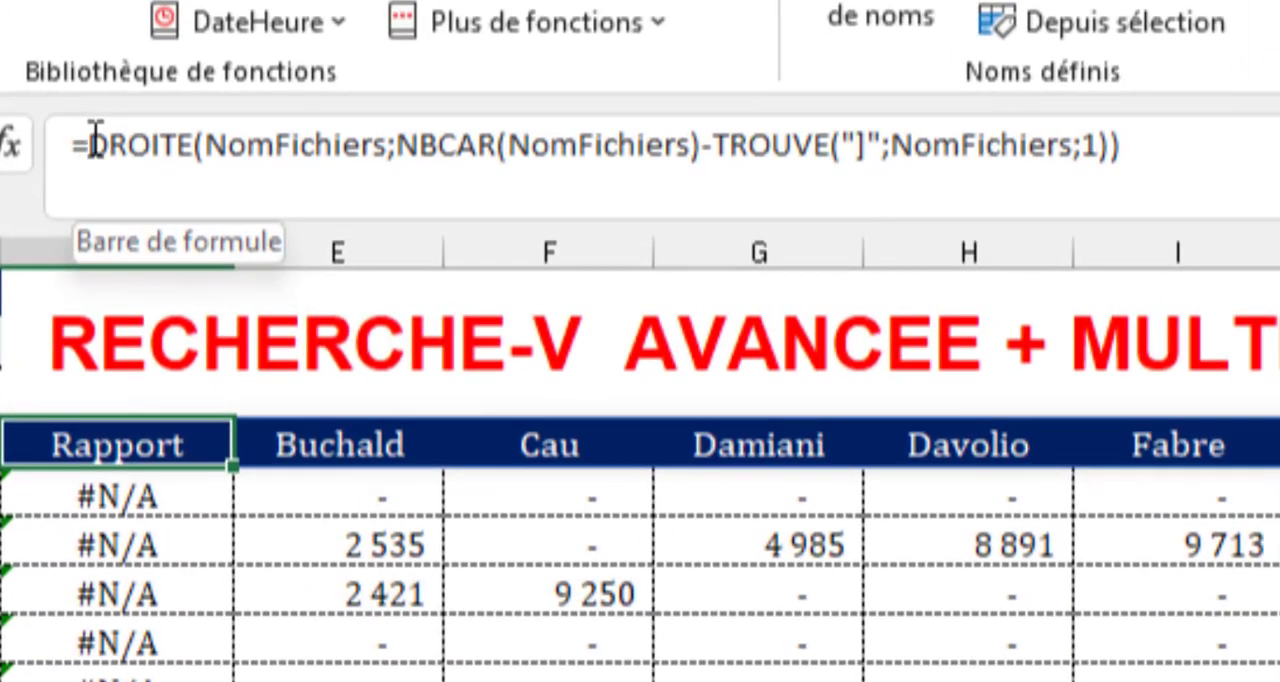
left_click(212, 187)
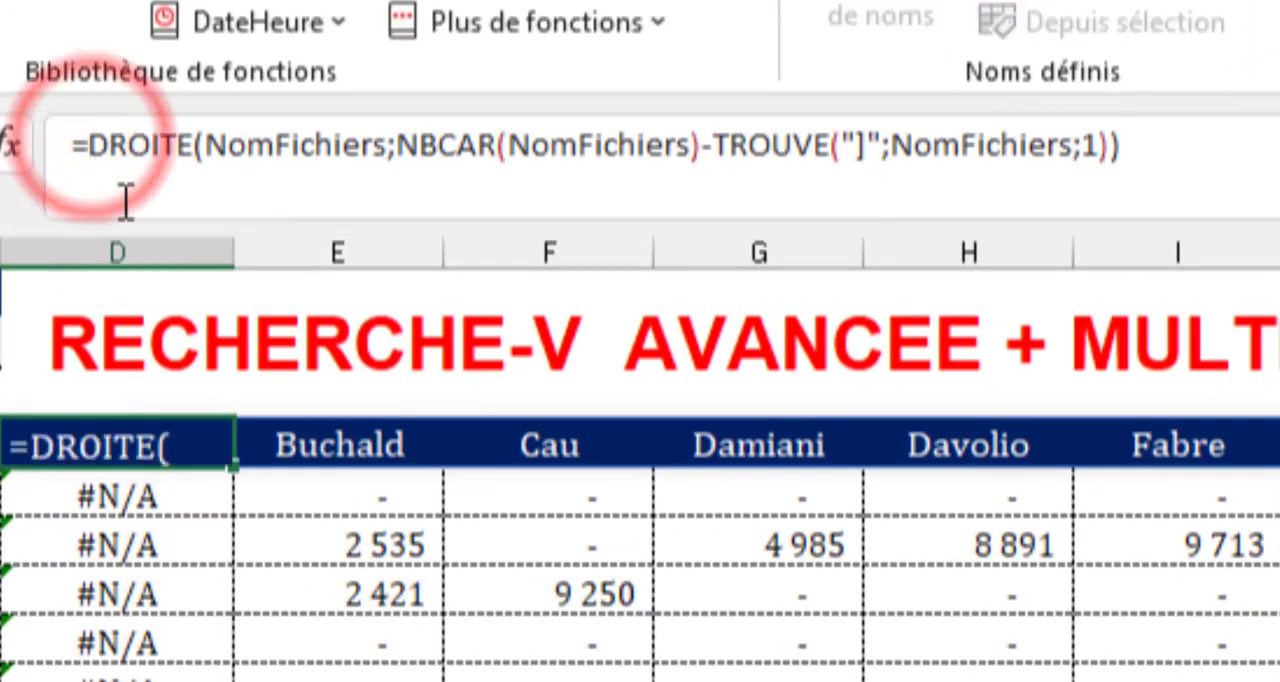
type("ind")
key("Tab")
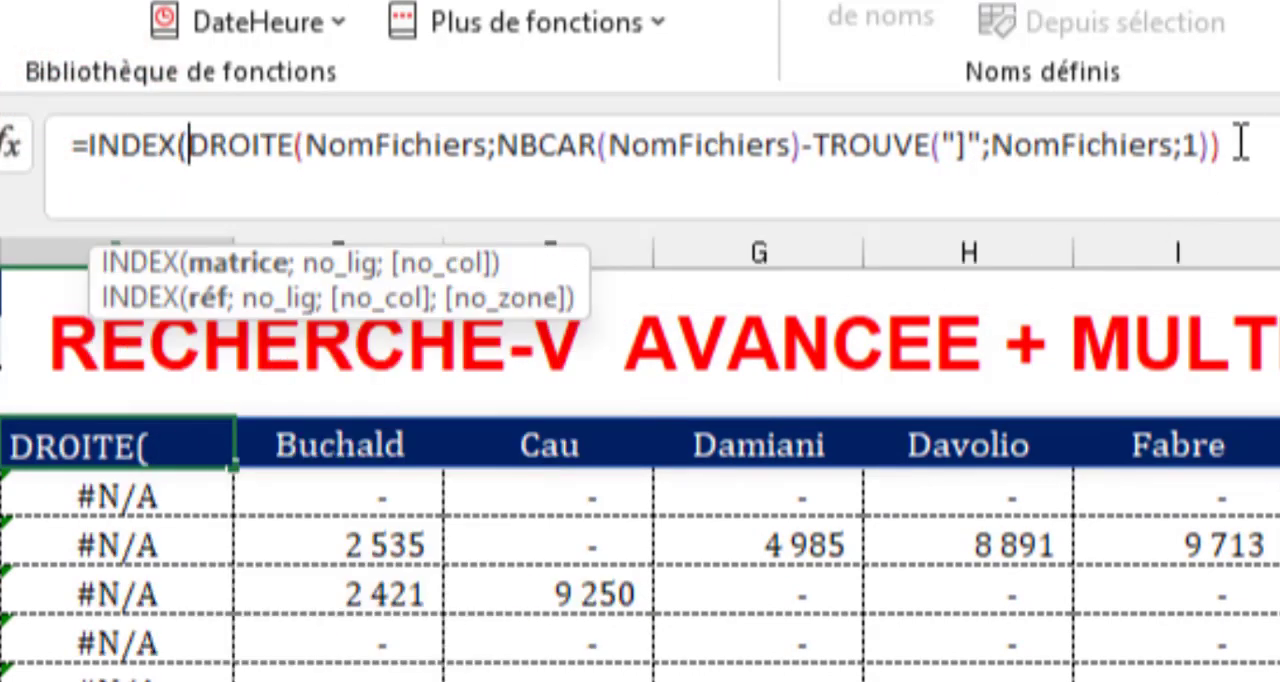
Evaluate the DROITE expression inside the D4 INDEX formula in place to check the sheet-name list, and restore the expression.
left_click_drag(1240, 145, 201, 124)
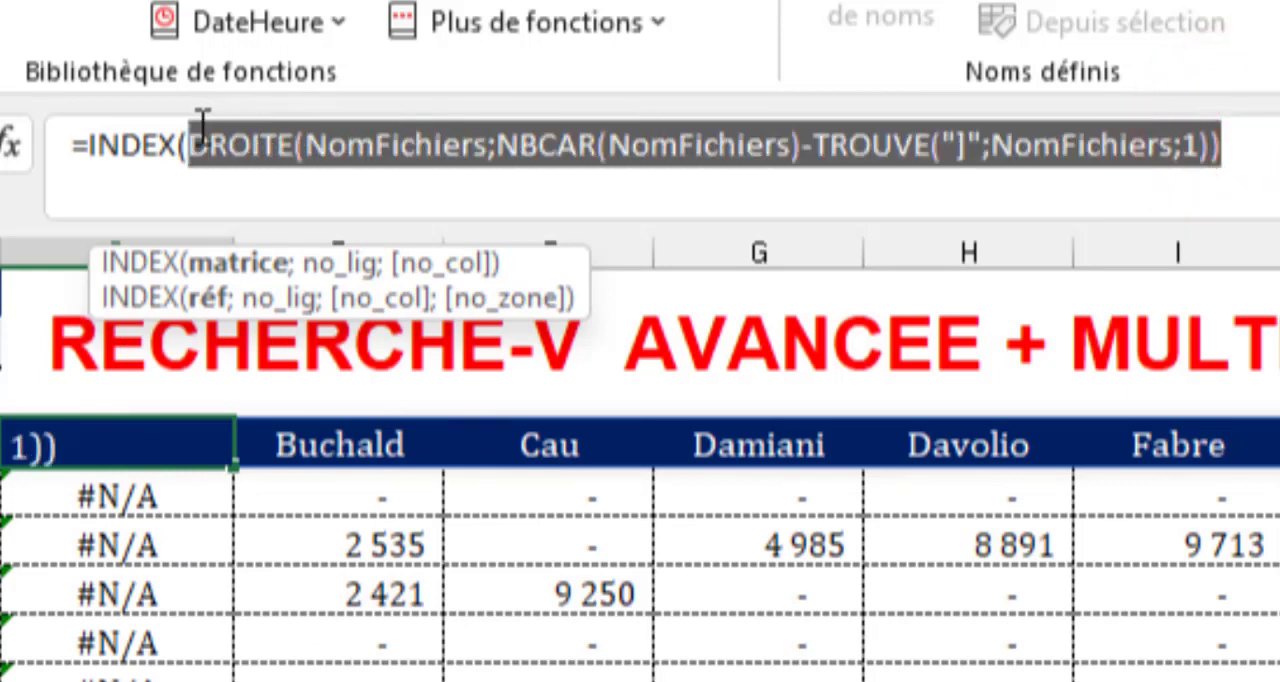
key("F9")
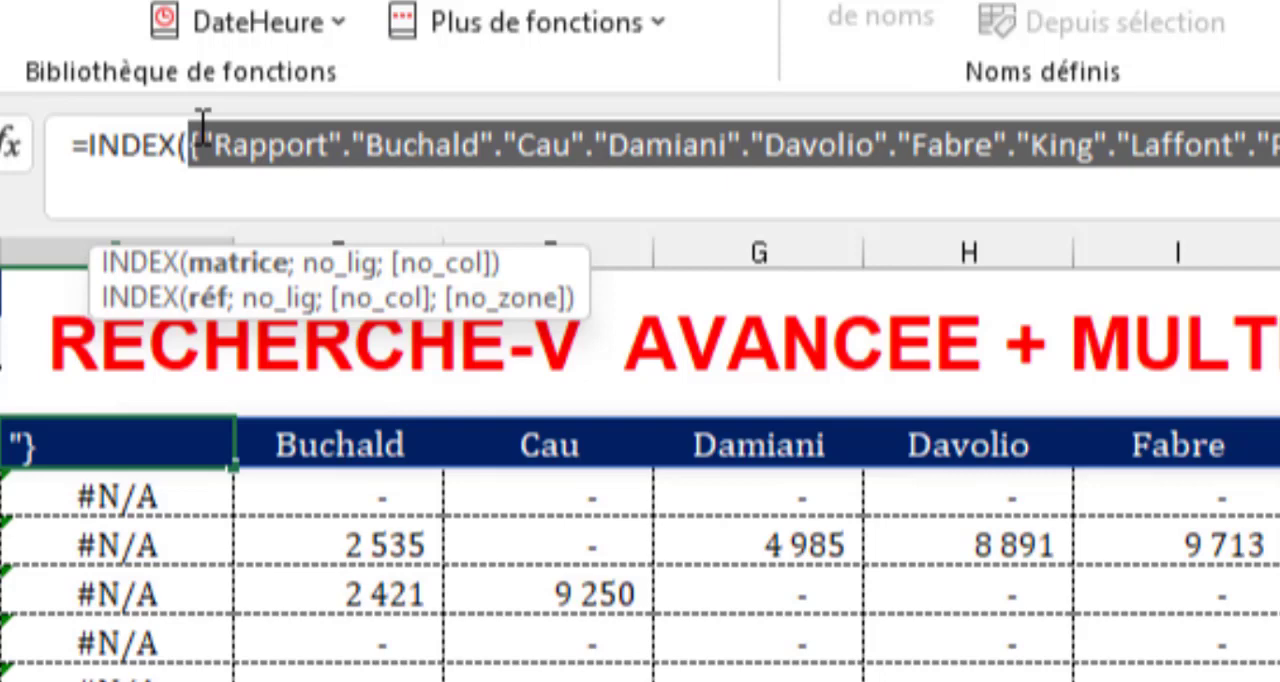
key("ctrl+z")
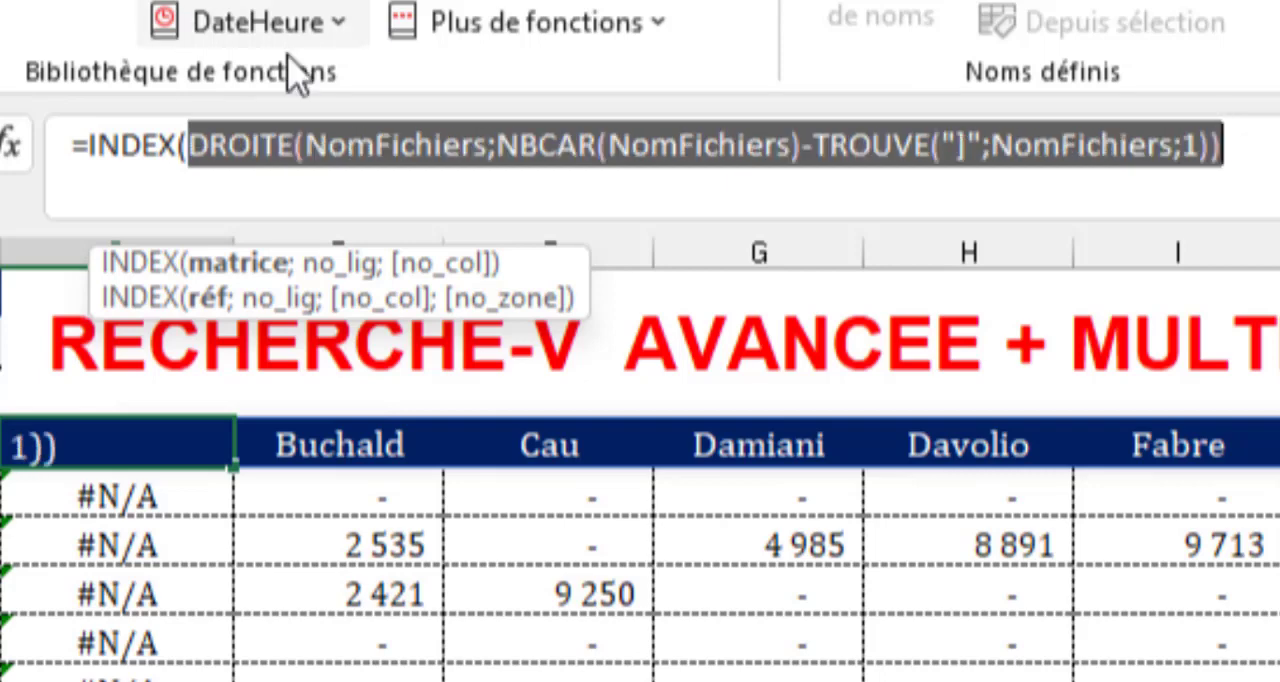
Add 2 as the INDEX row number in D4, close and confirm the formula, and fill it across the header row.
left_click(1270, 170)
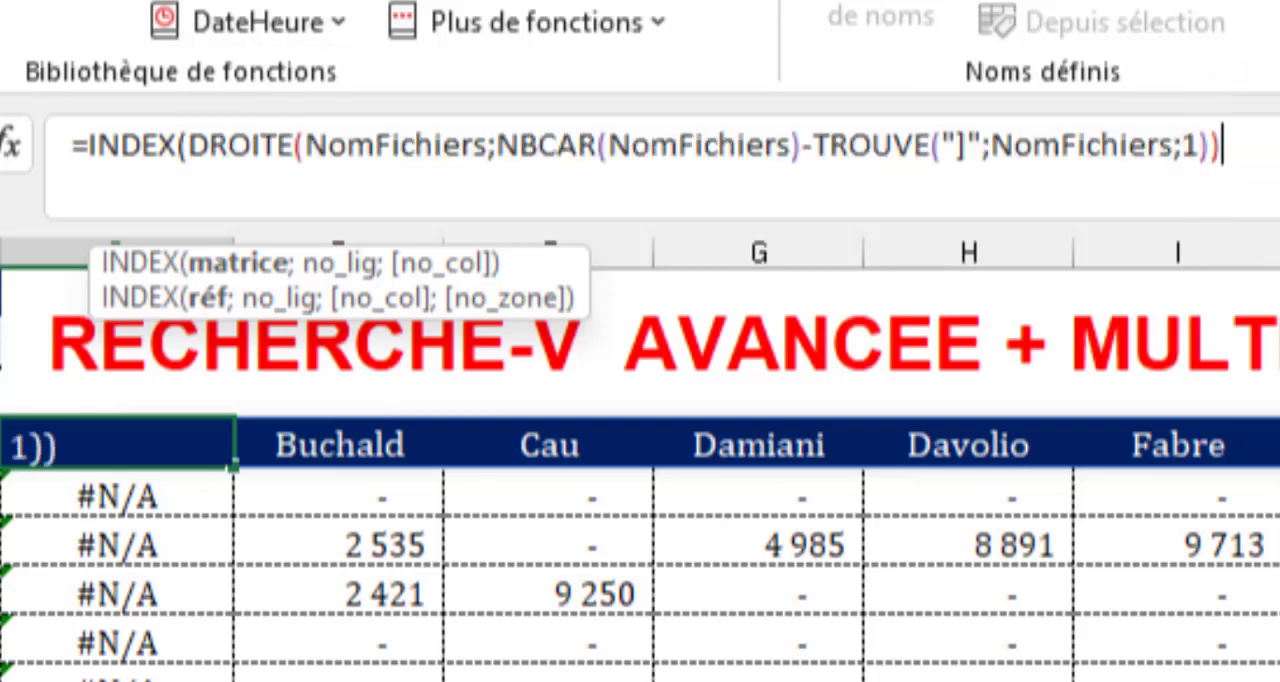
type(";")
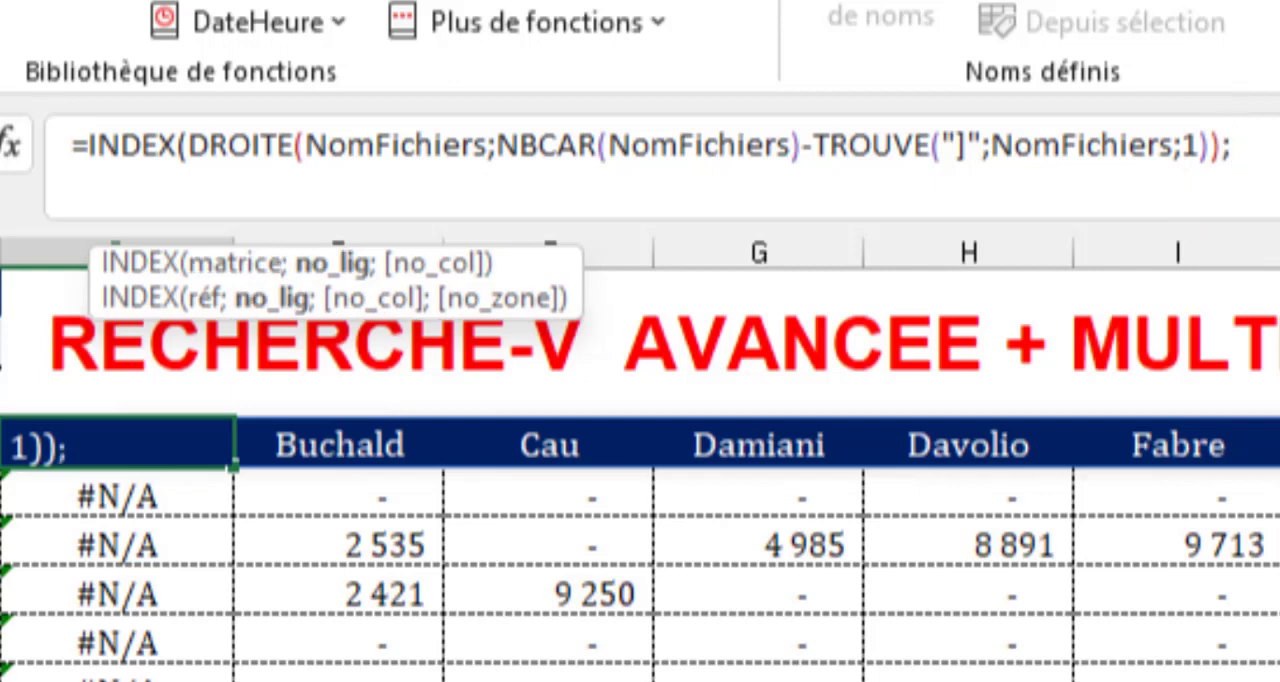
type("2)")
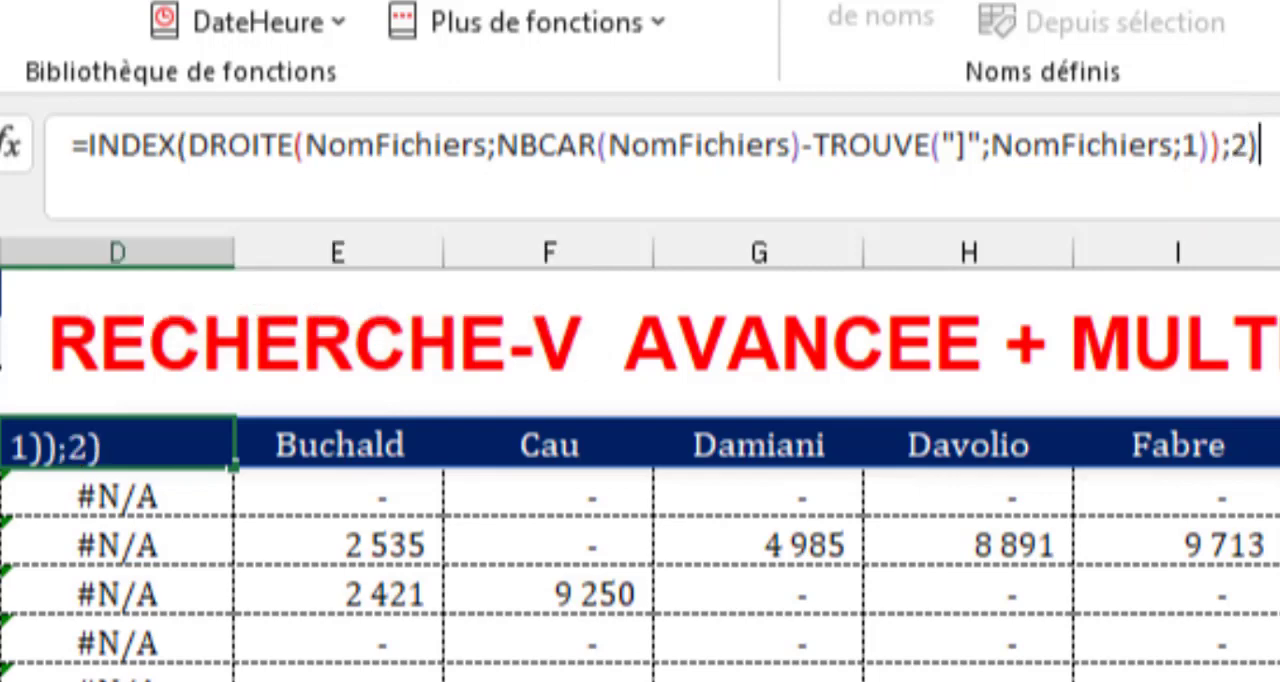
key("ctrl+Return")
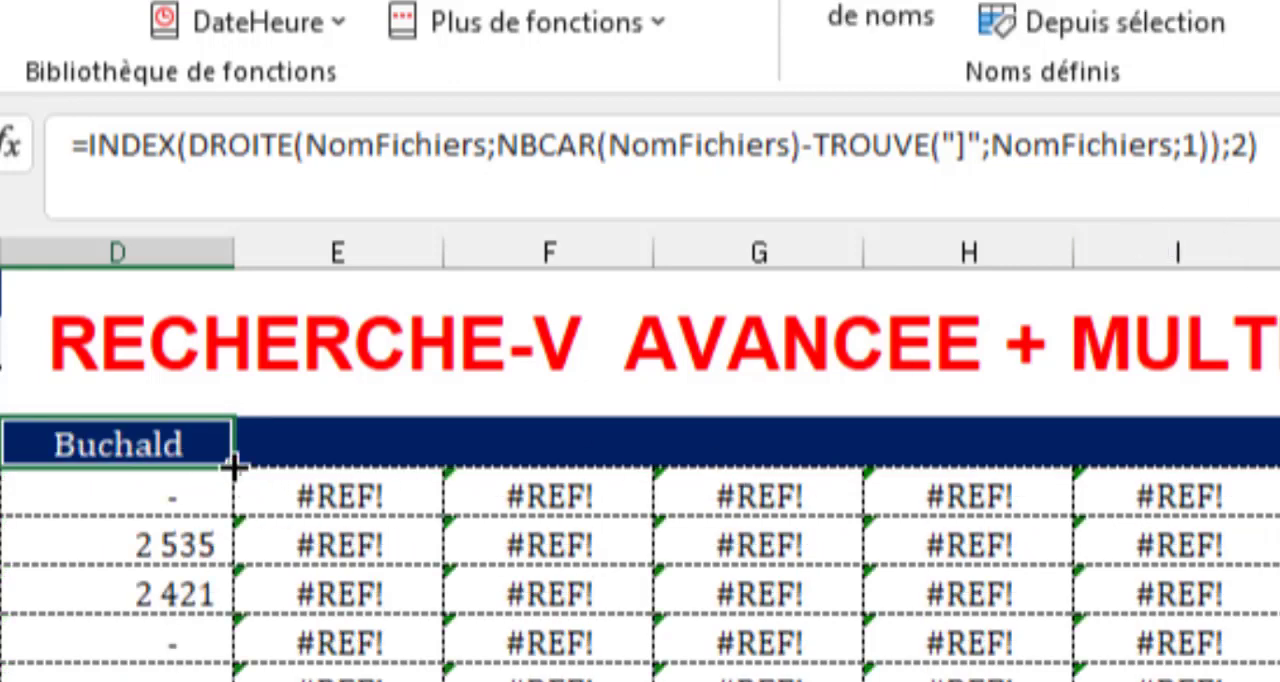
left_click_drag(235, 467, 1279, 531)
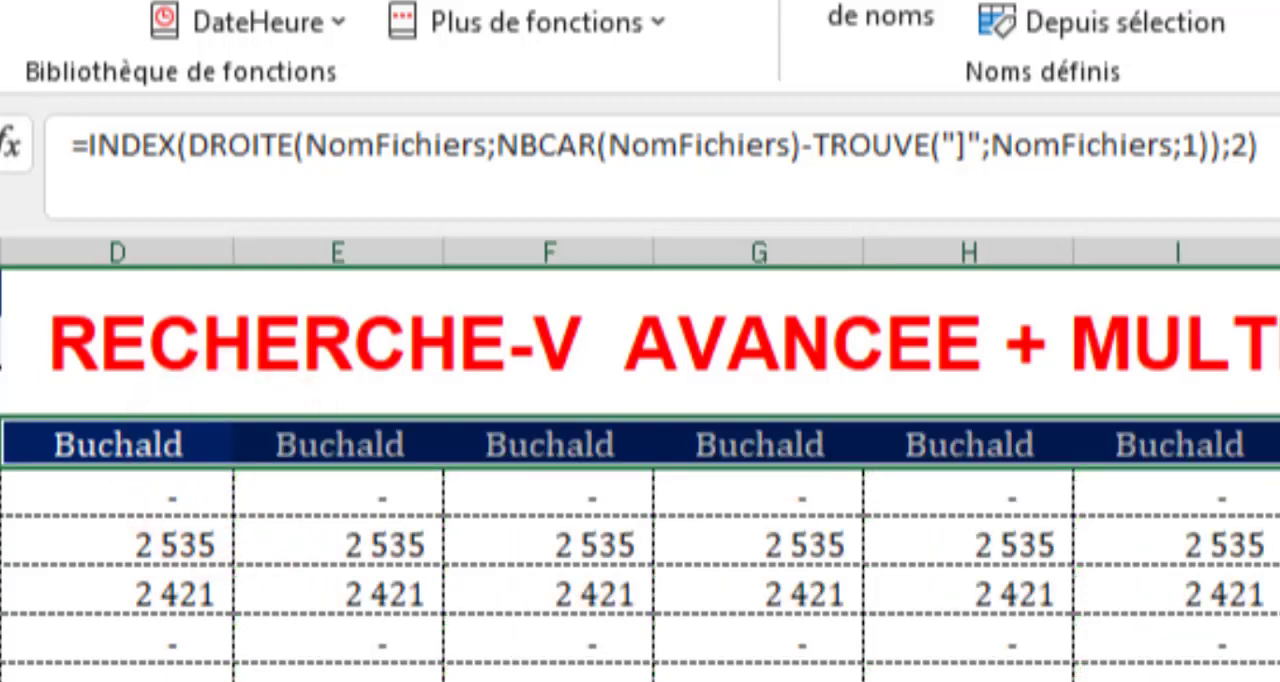
Replace the INDEX row number 2 in D4 with COLONNE(B1) and fill the formula across the headers to L4.
double_click(1244, 150)
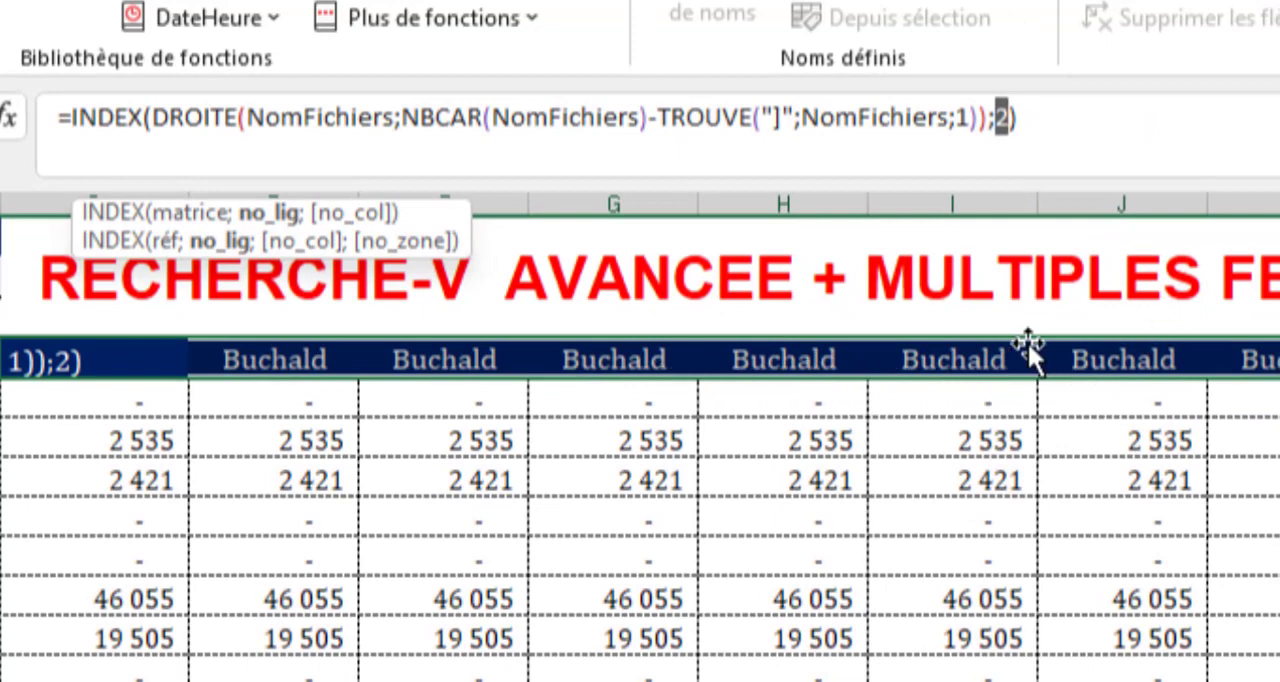
key("Escape")
left_click(167, 366)
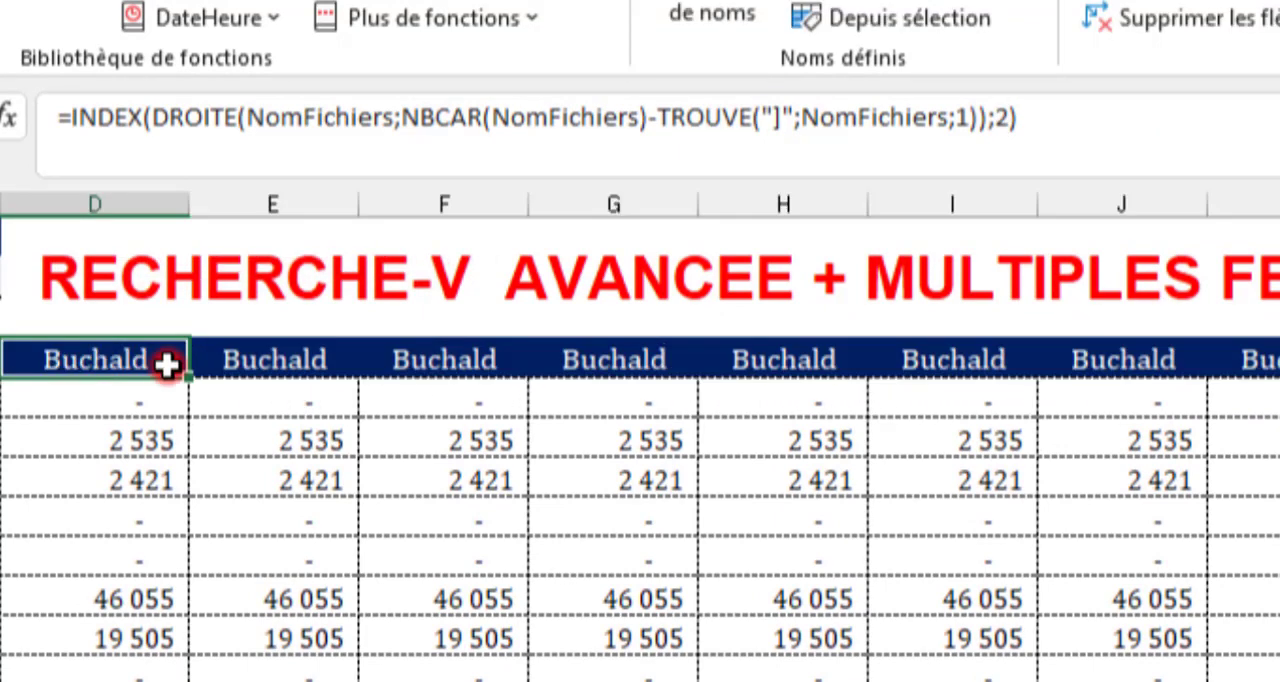
left_click(1006, 118)
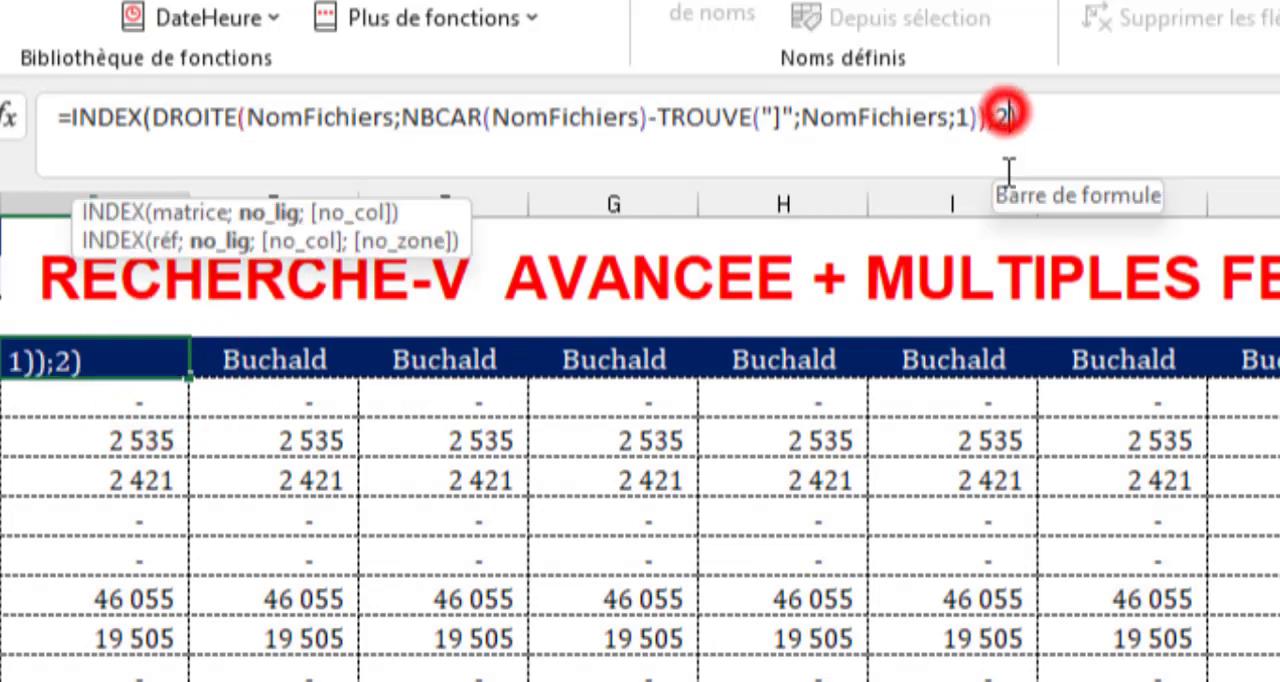
key("BackSpace")
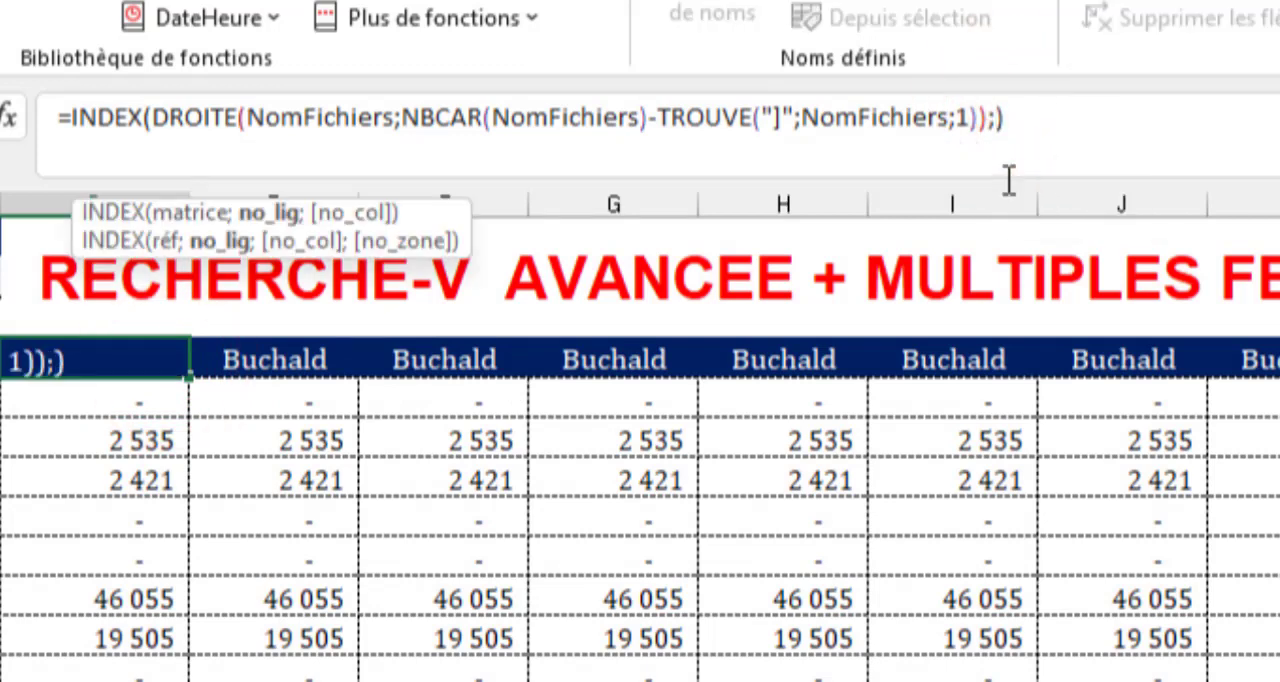
type("col")
key("Tab")
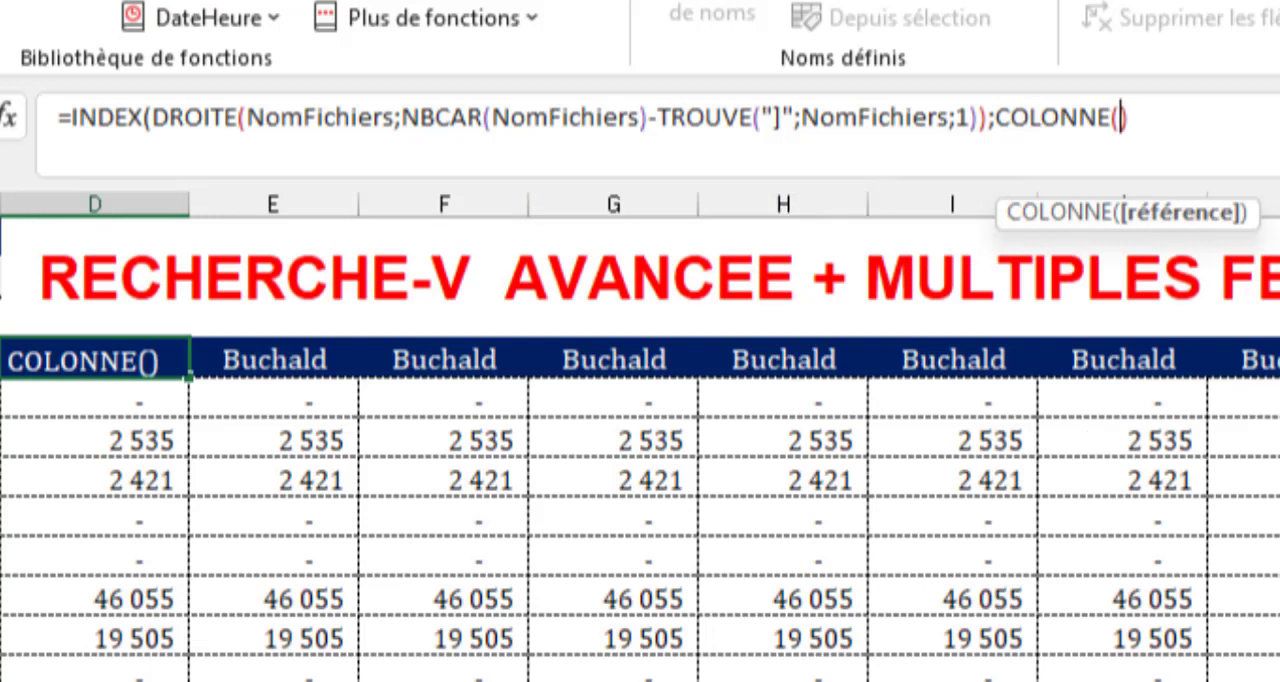
type("B1")
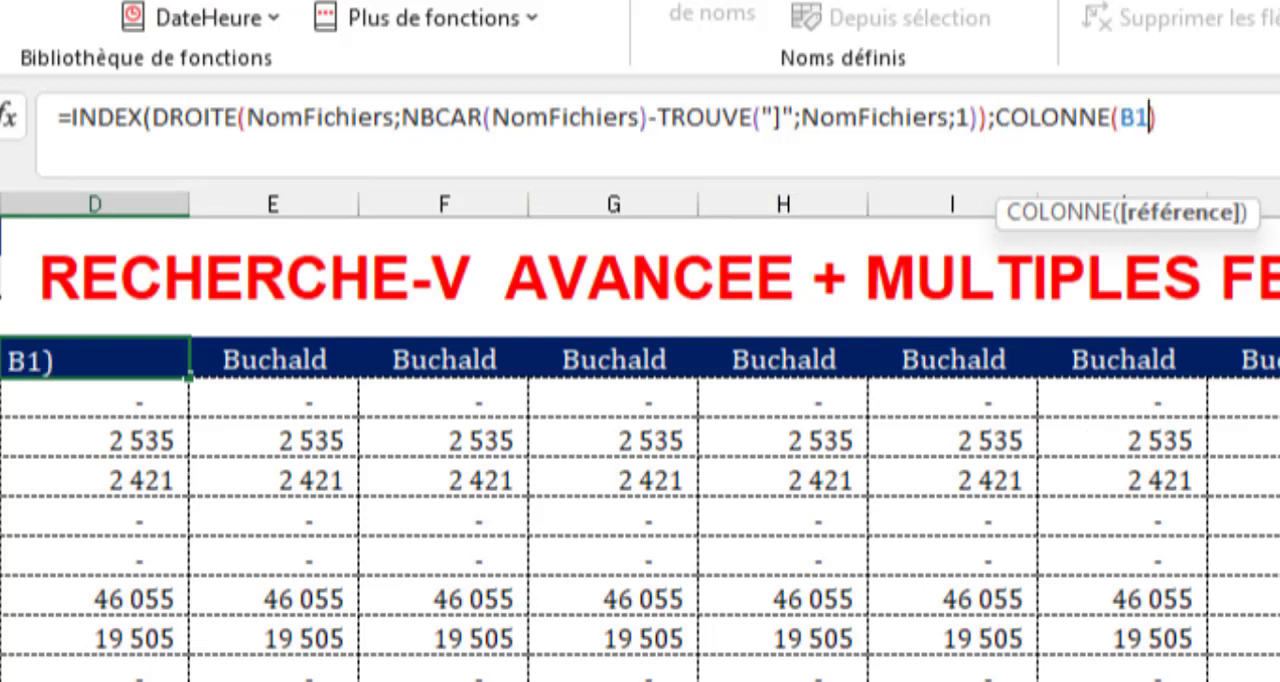
type(")")
key("Return")
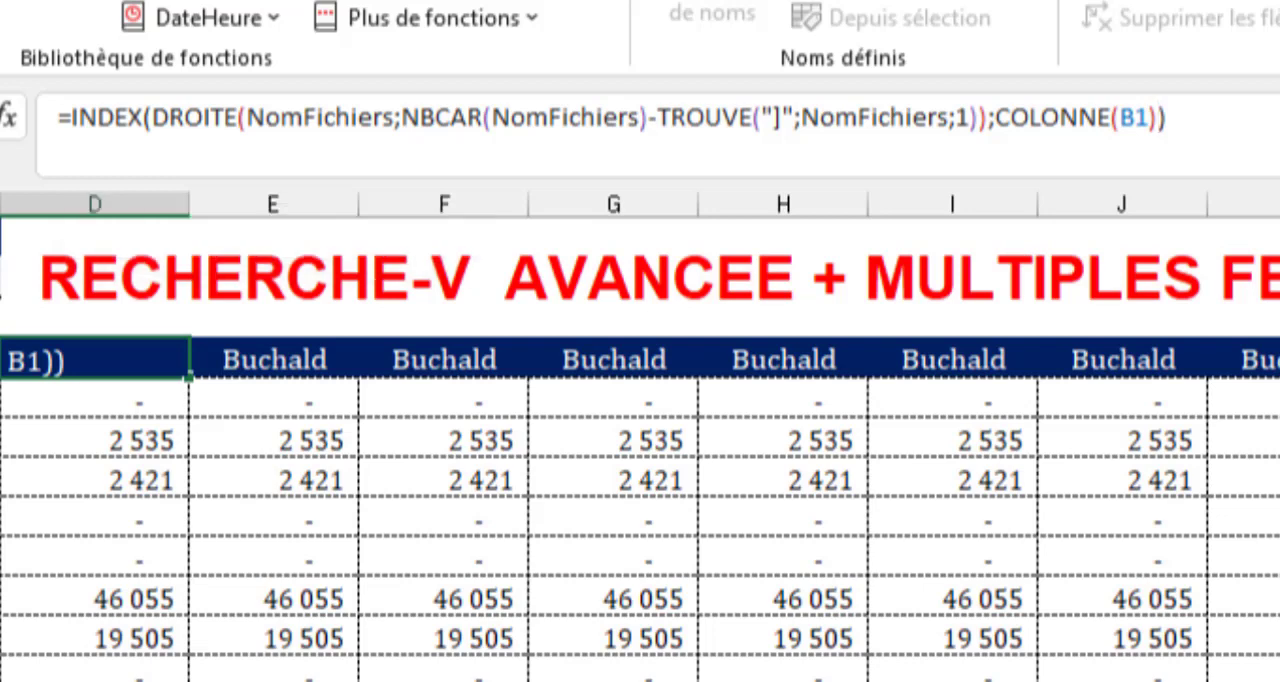
left_click(95, 360)
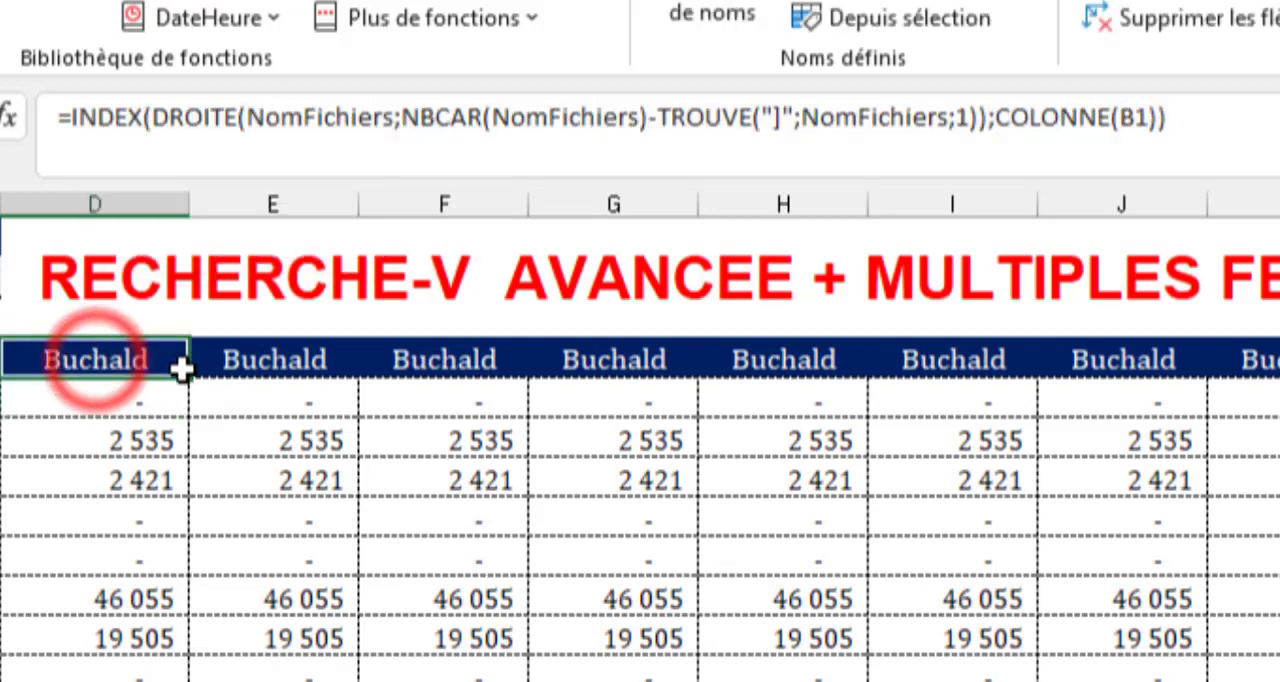
left_click_drag(188, 376, 1279, 400)
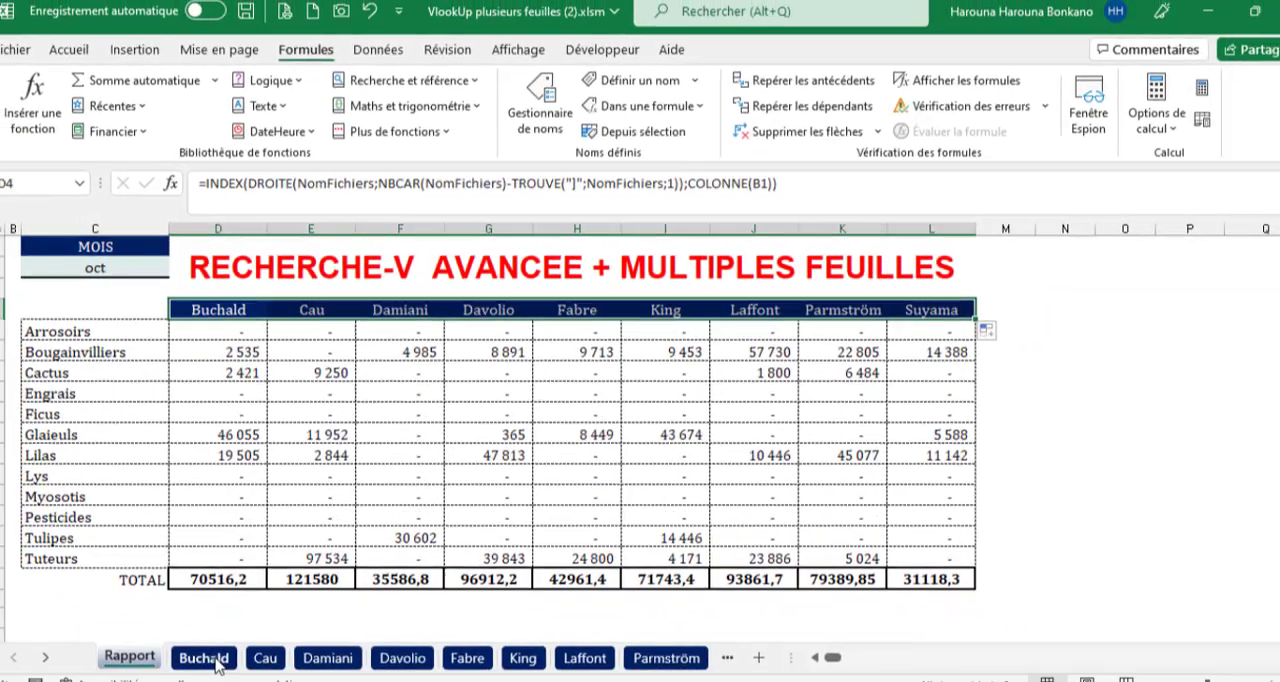
Test the dynamic headers by renaming the Buchald sheet to 123 and re-entering the D4 formula on Rapport.
left_click(208, 676)
type("123")
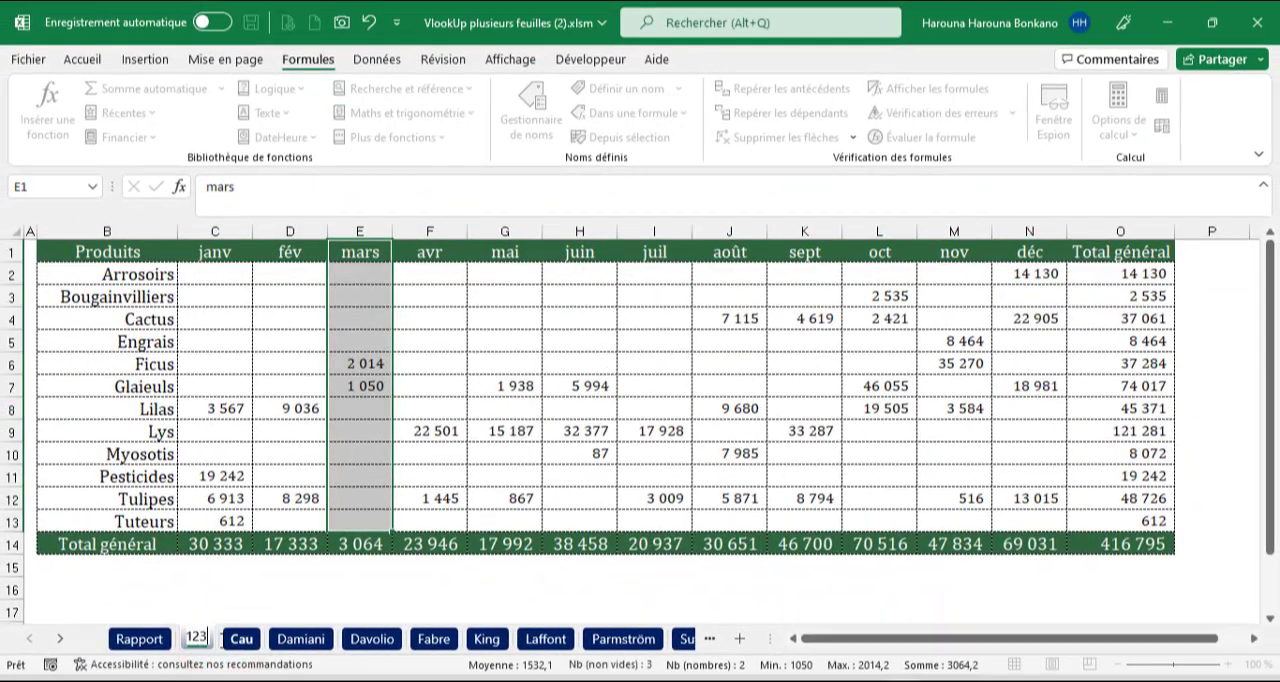
key("Return")
left_click(158, 639)
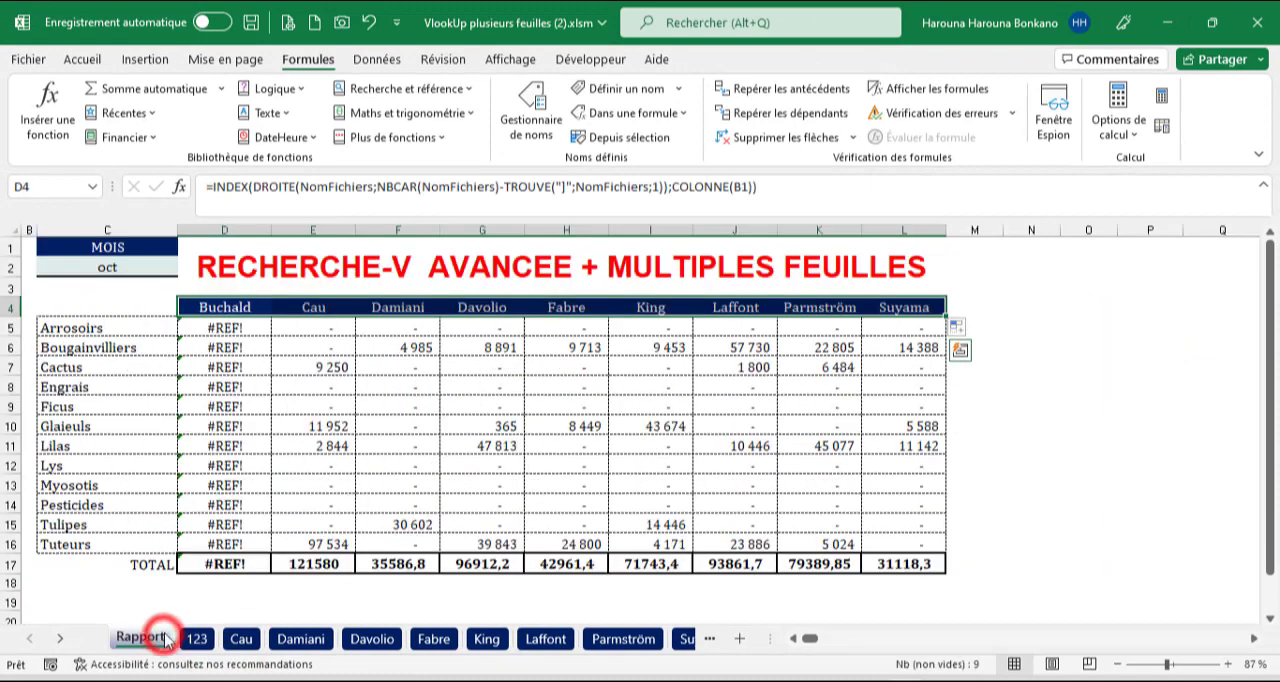
double_click(234, 309)
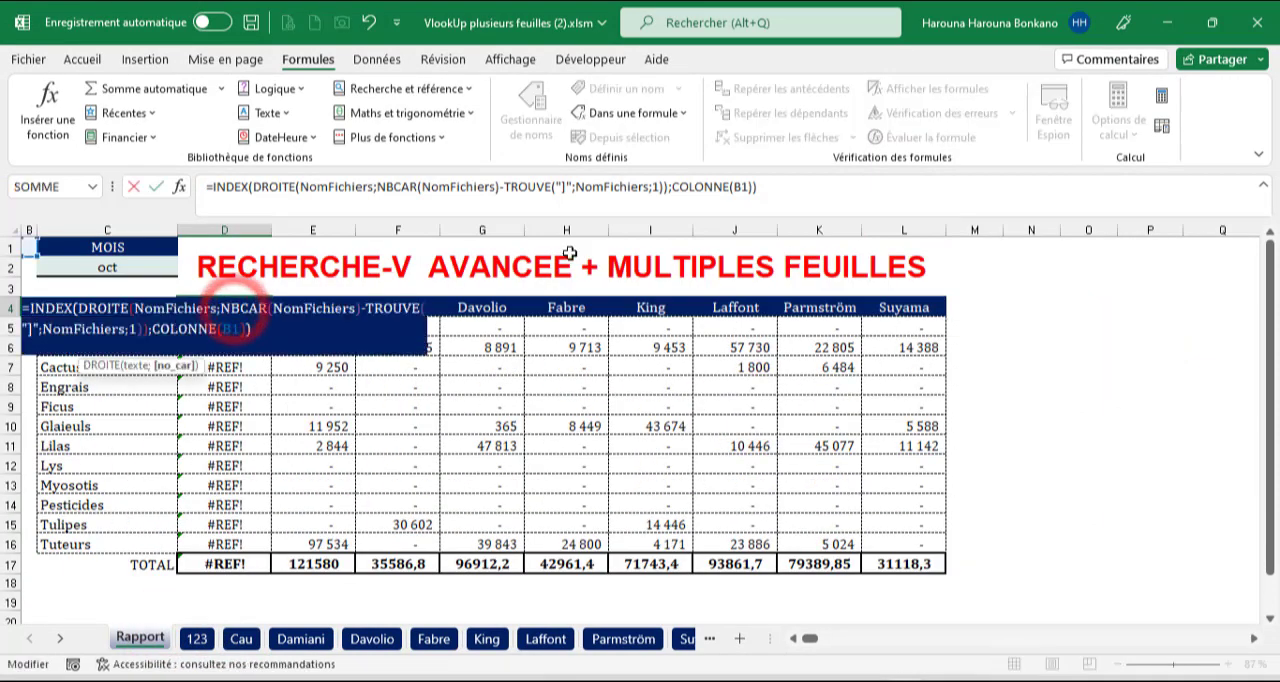
left_click(832, 186)
key("Return")
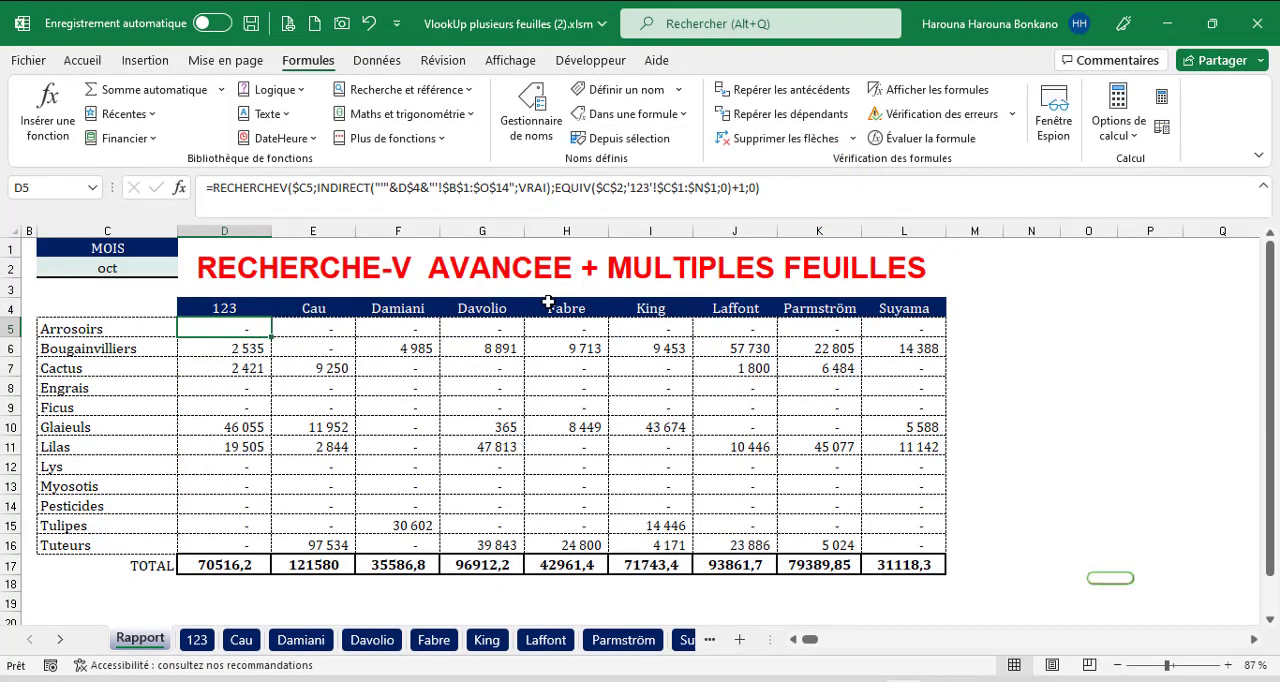
Set the report month in C2 to janv and reopen its list of months.
left_click(135, 265)
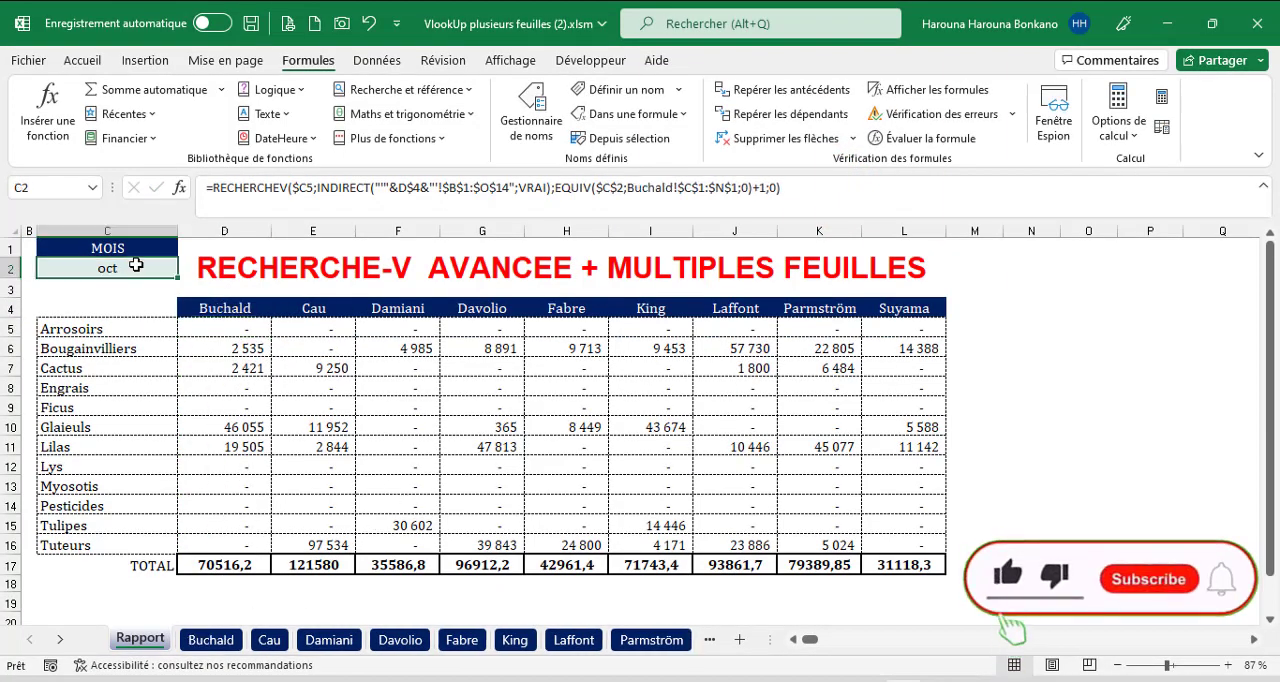
left_click(185, 268)
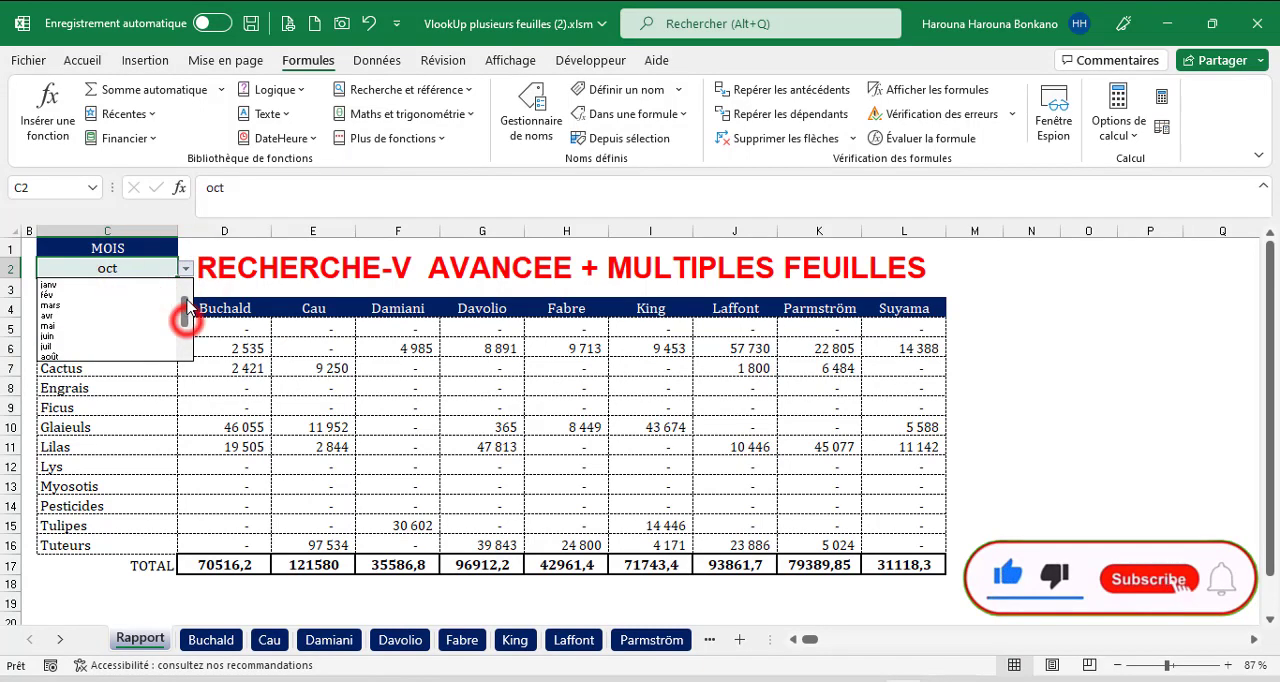
left_click(138, 287)
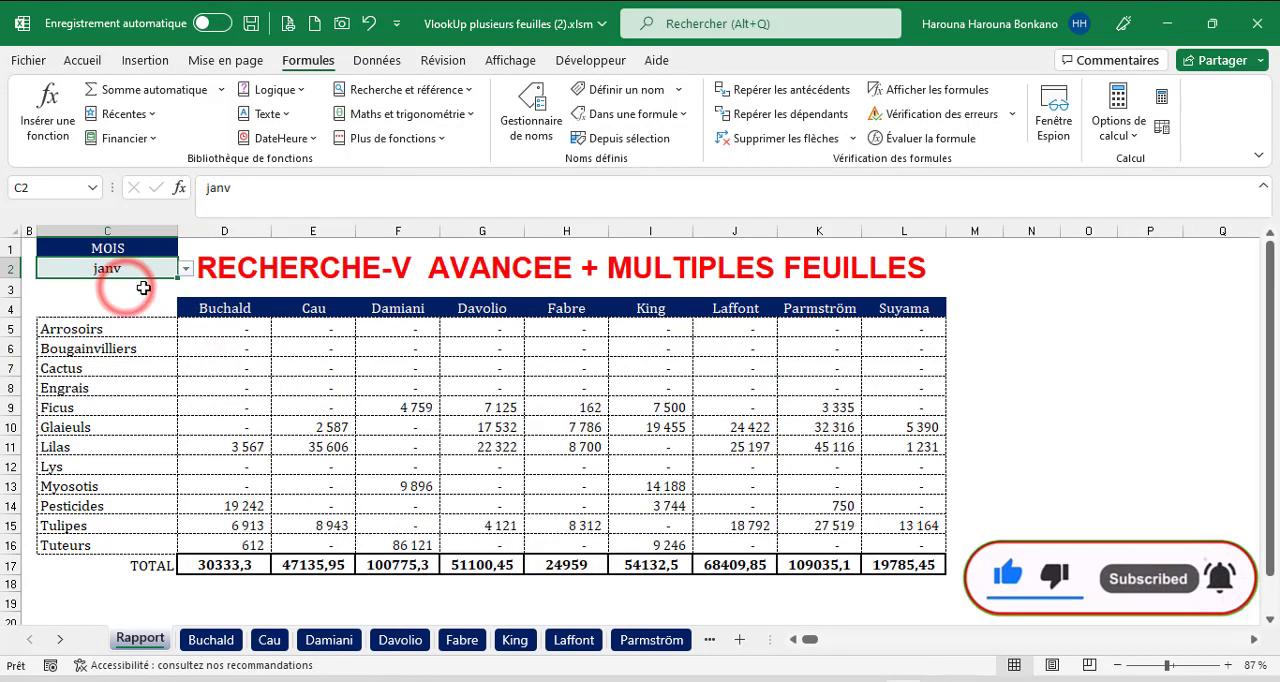
left_click(185, 268)
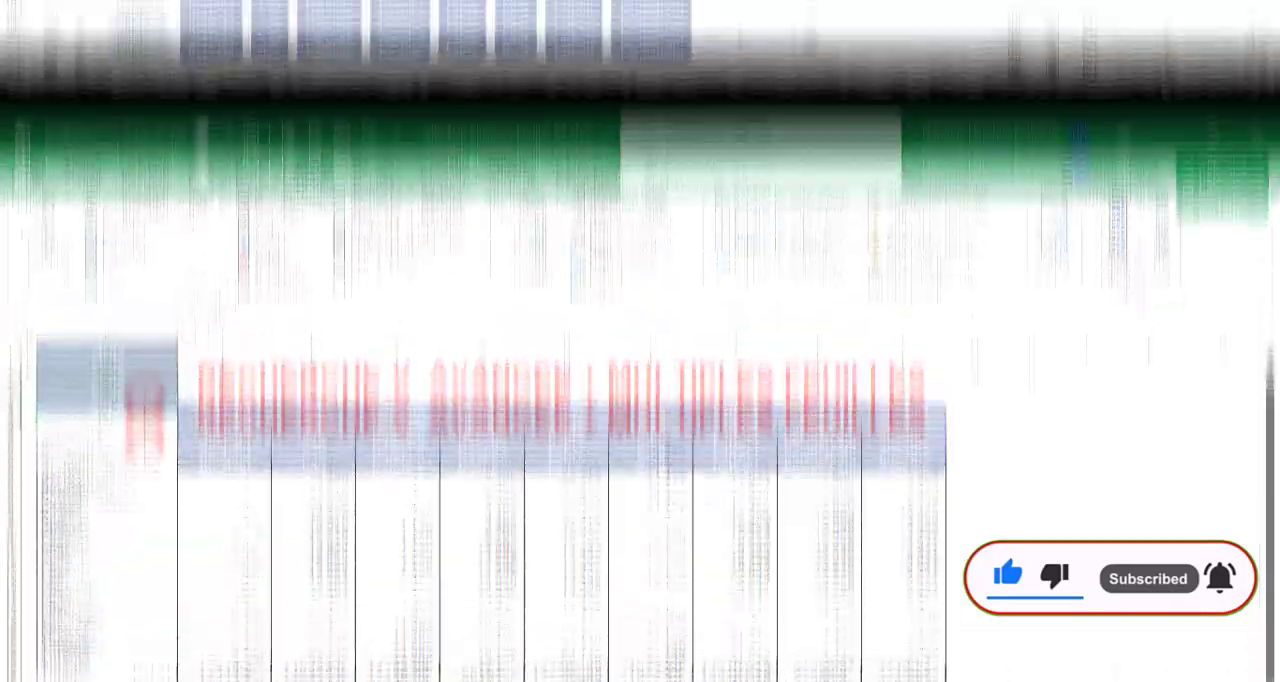